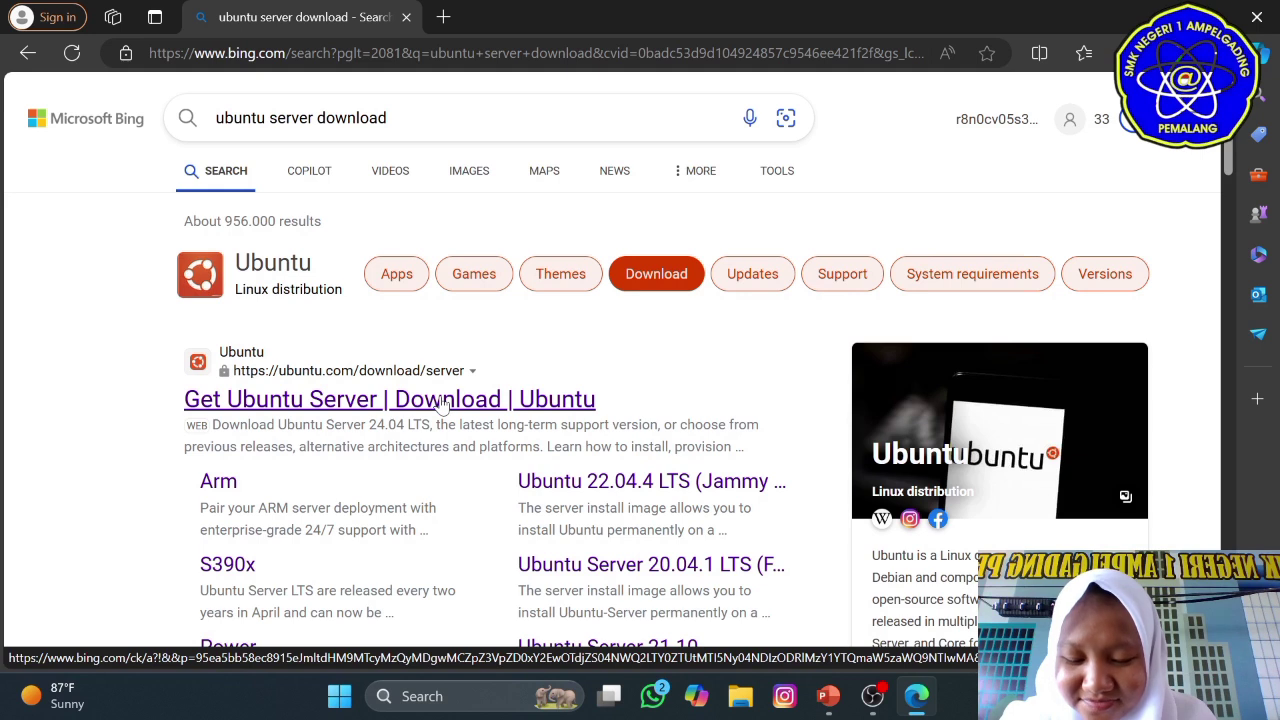
# Open the 'Get Ubuntu Server | Download | Ubuntu' Bing result in Edge
pyautogui.click(441, 401)
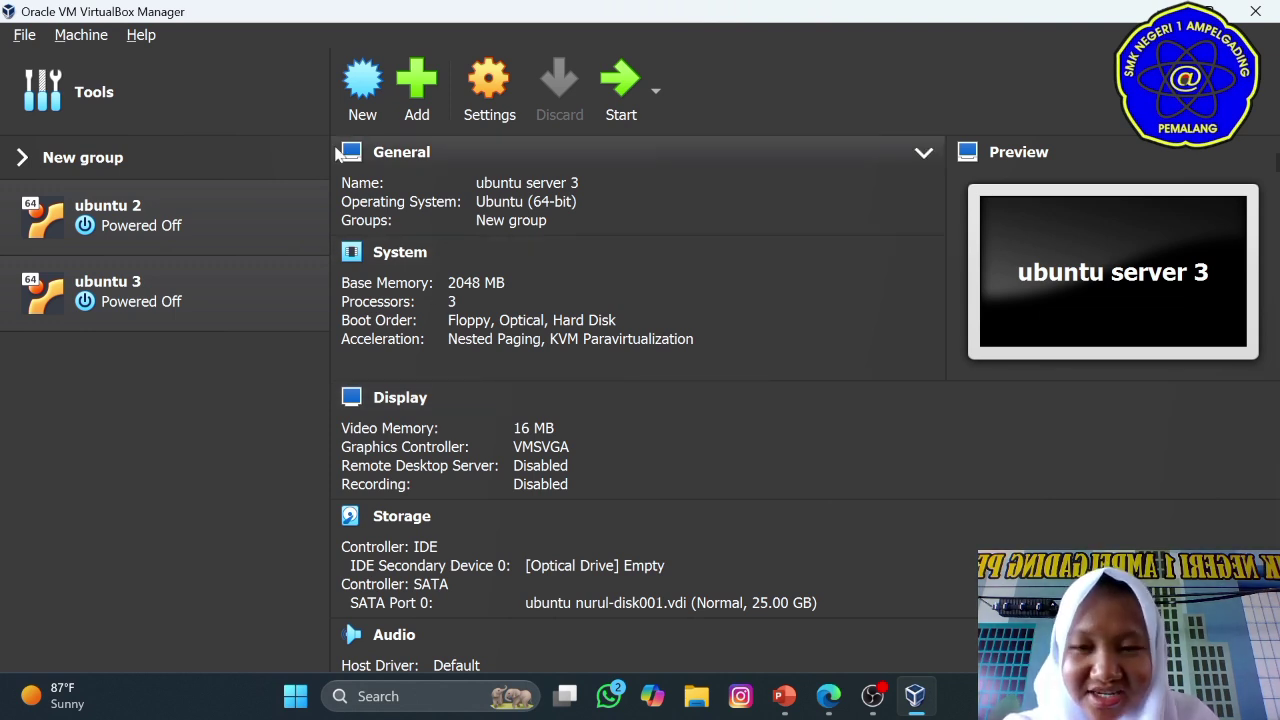
# Create a new VM, enter its name, keep Linux / Ubuntu (64-bit), and continue to hardware
pyautogui.click(362, 92)
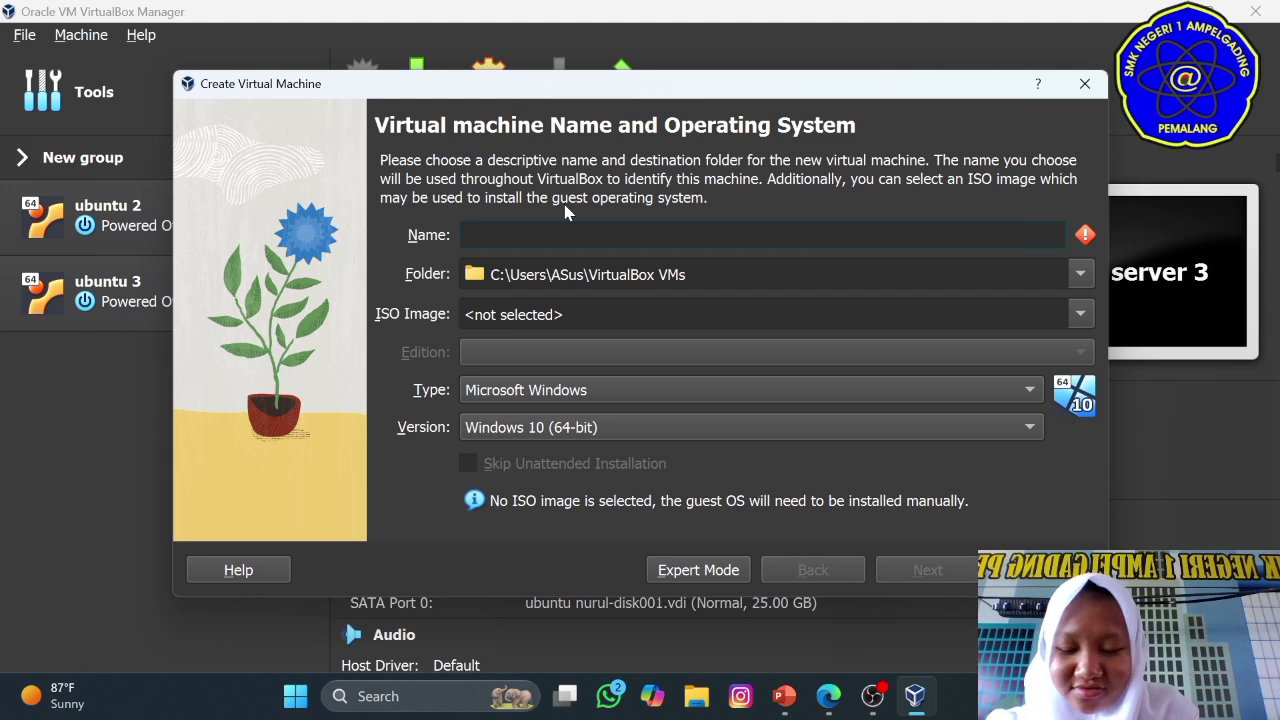
pyautogui.write('ubu')
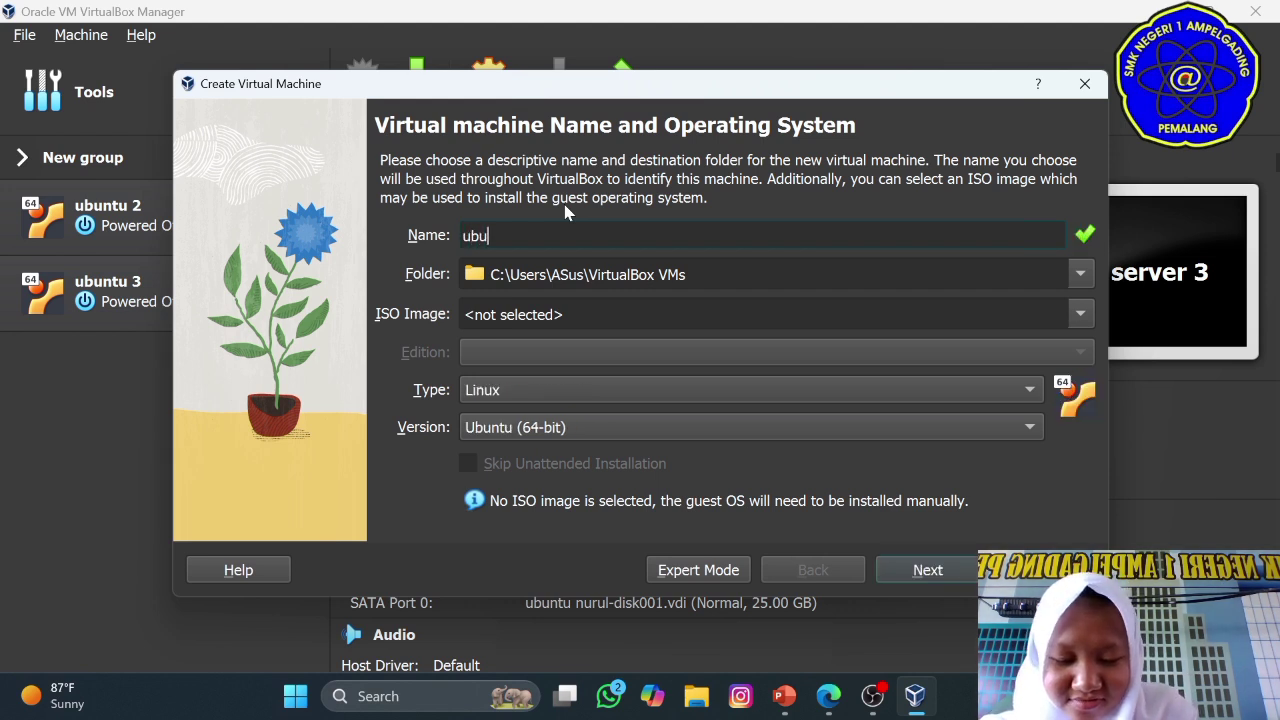
pyautogui.write('ntu maura')
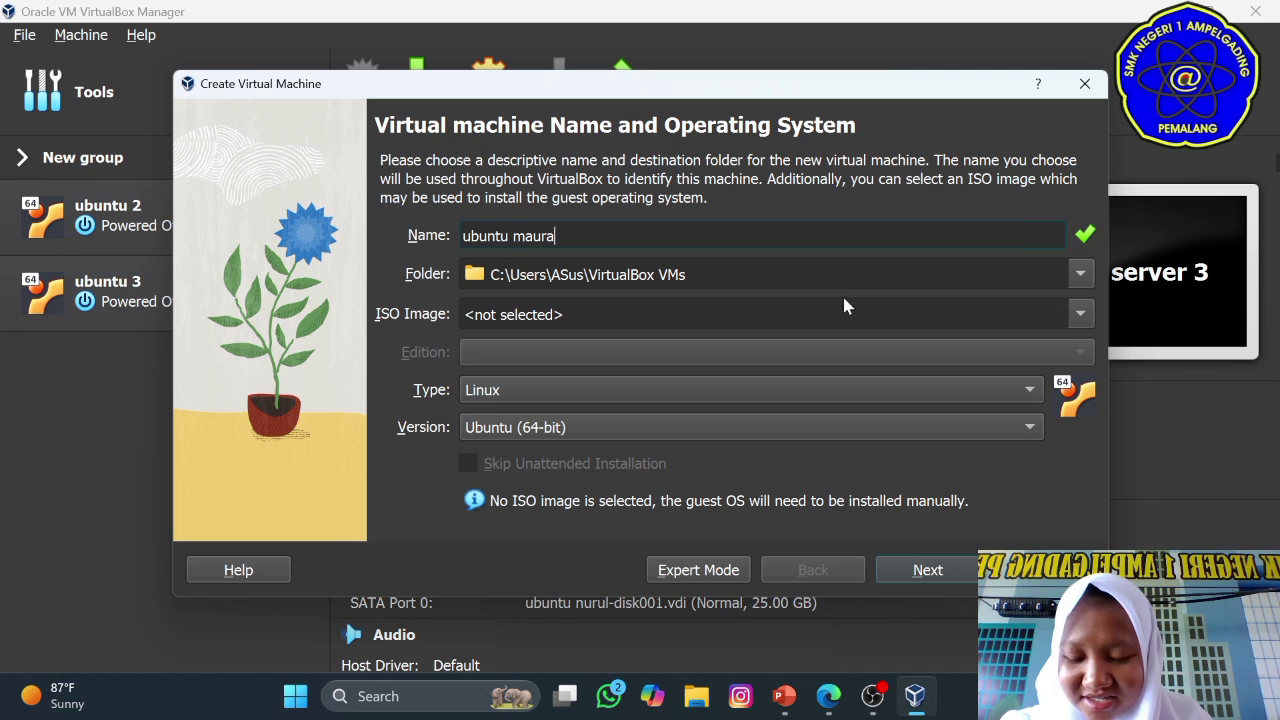
pyautogui.click(1081, 274)
pyautogui.click(1020, 390)
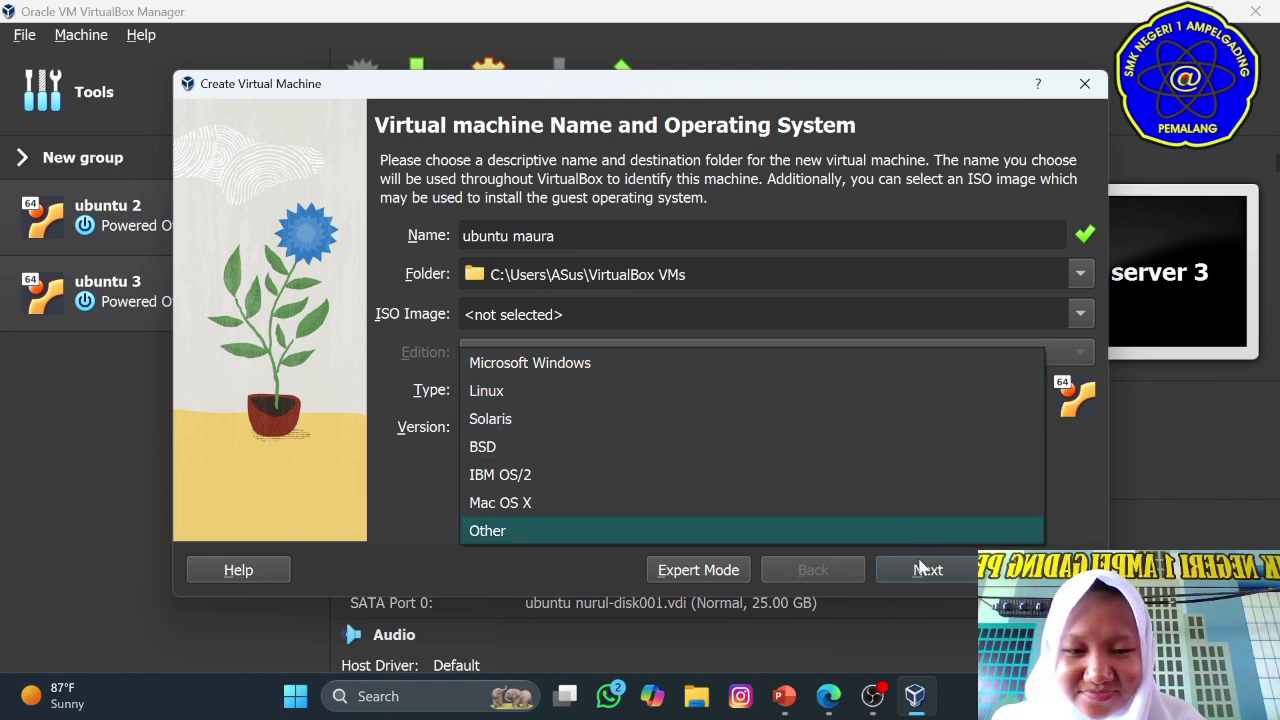
pyautogui.click(930, 398)
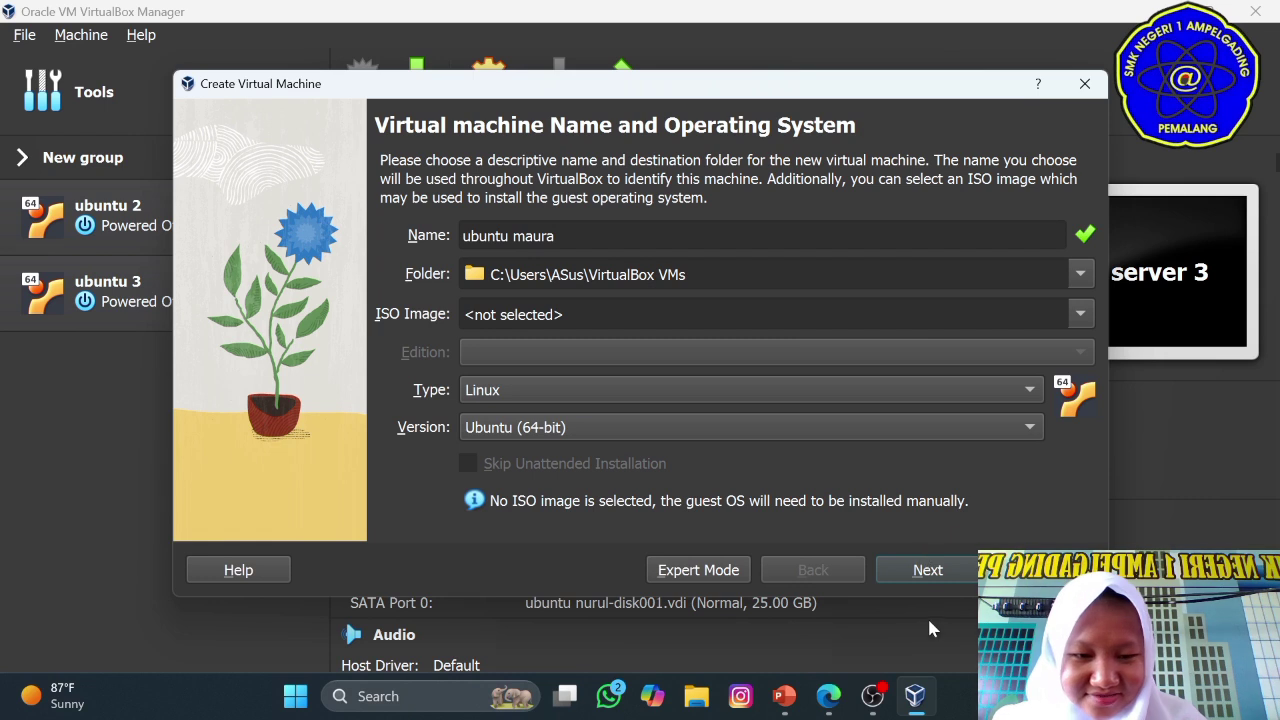
pyautogui.click(930, 572)
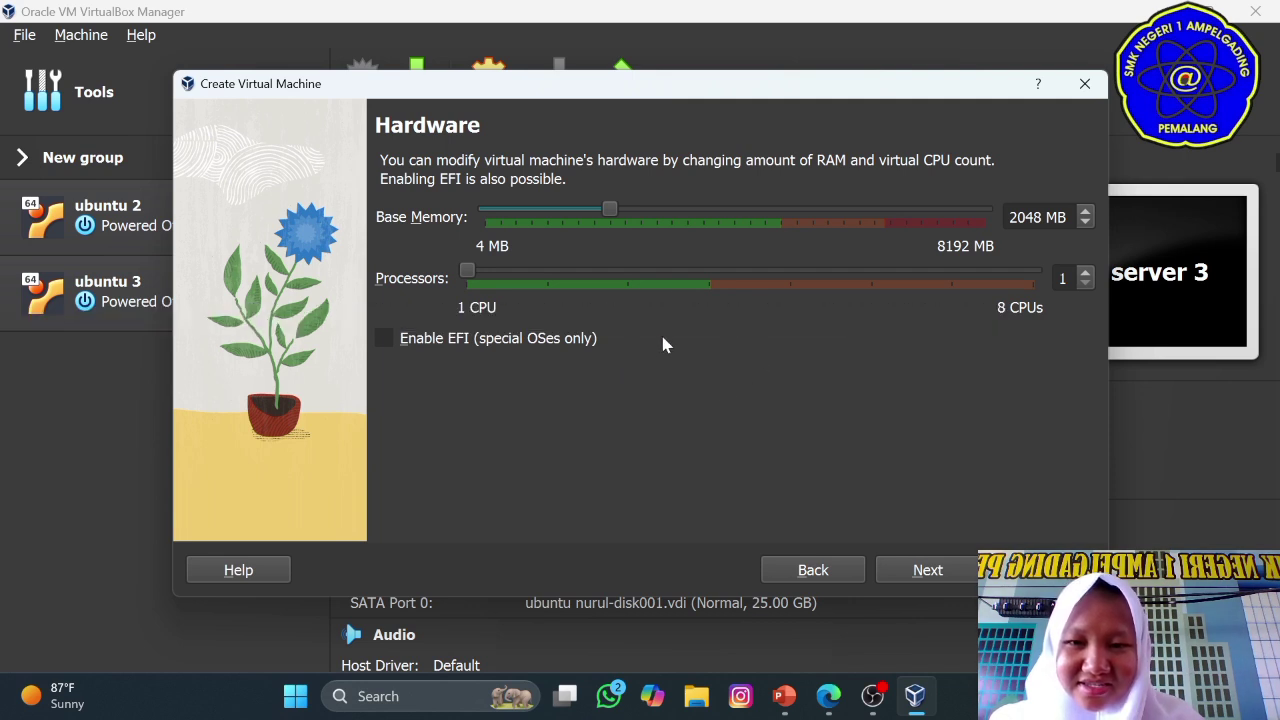
# Keep 2048 MB and 1 CPU, set a 25.00 GB virtual disk, and finish the wizard
pyautogui.click(928, 572)
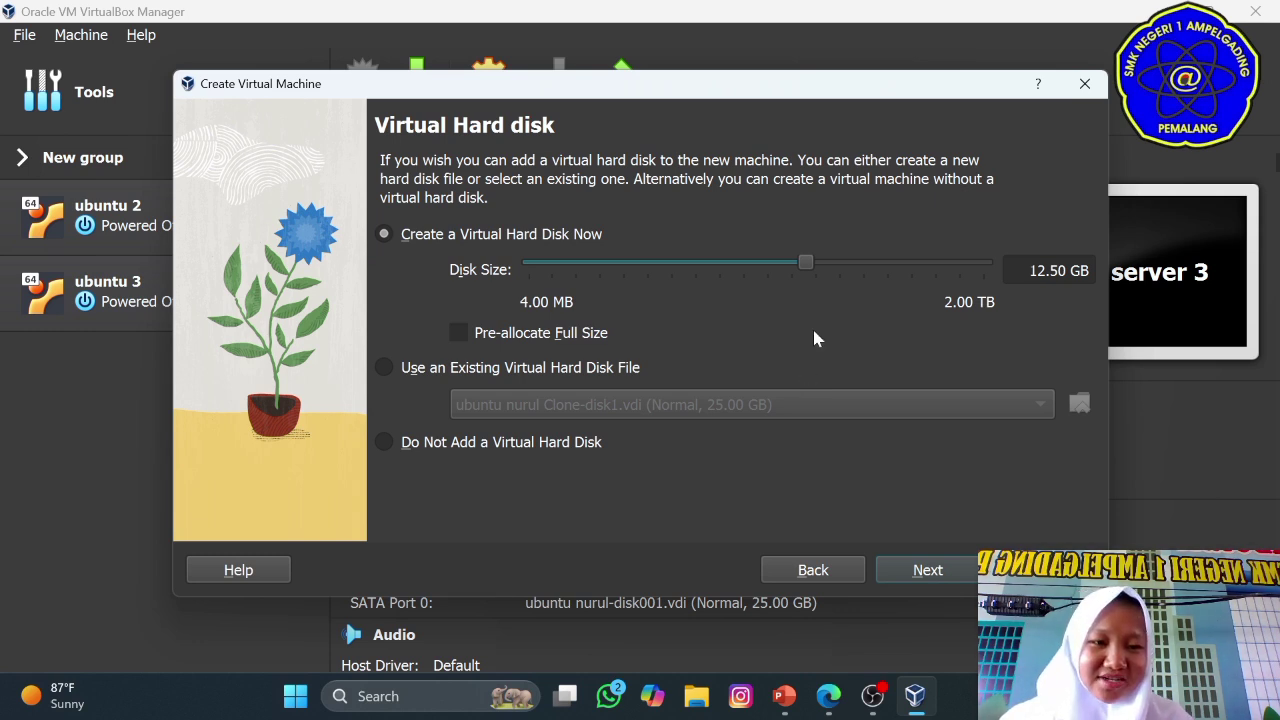
pyautogui.click(816, 263)
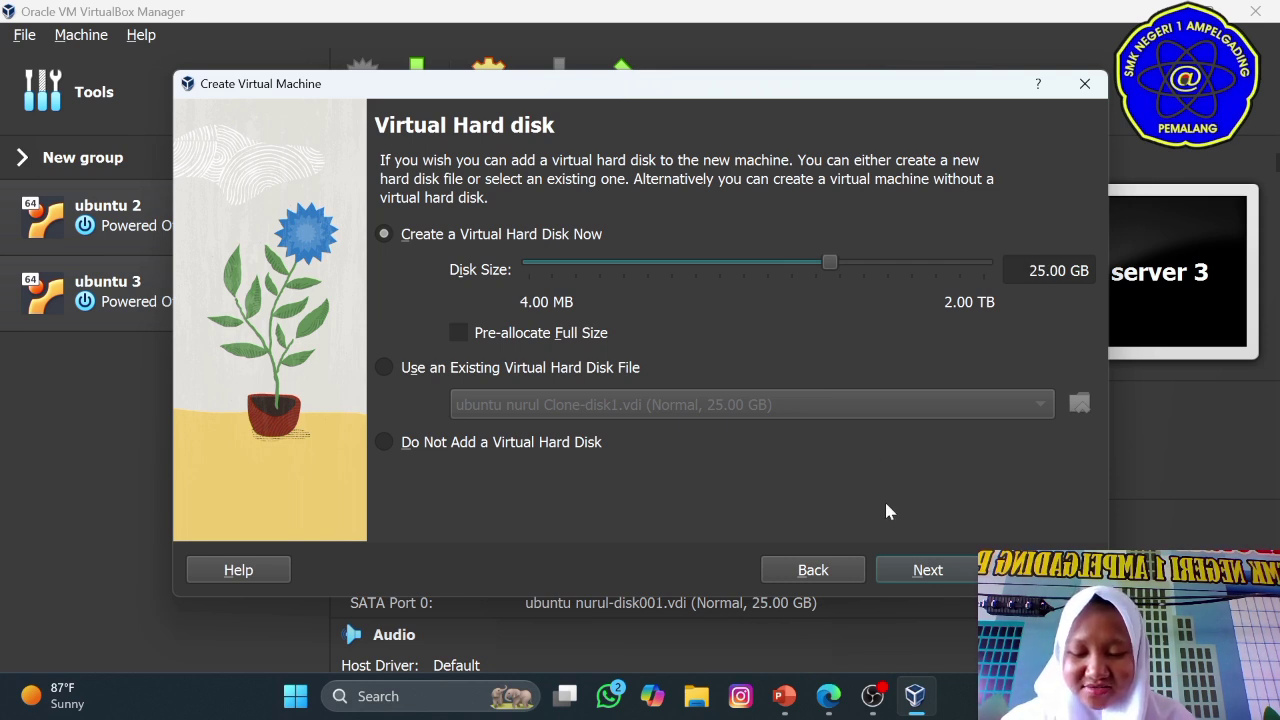
pyautogui.click(936, 578)
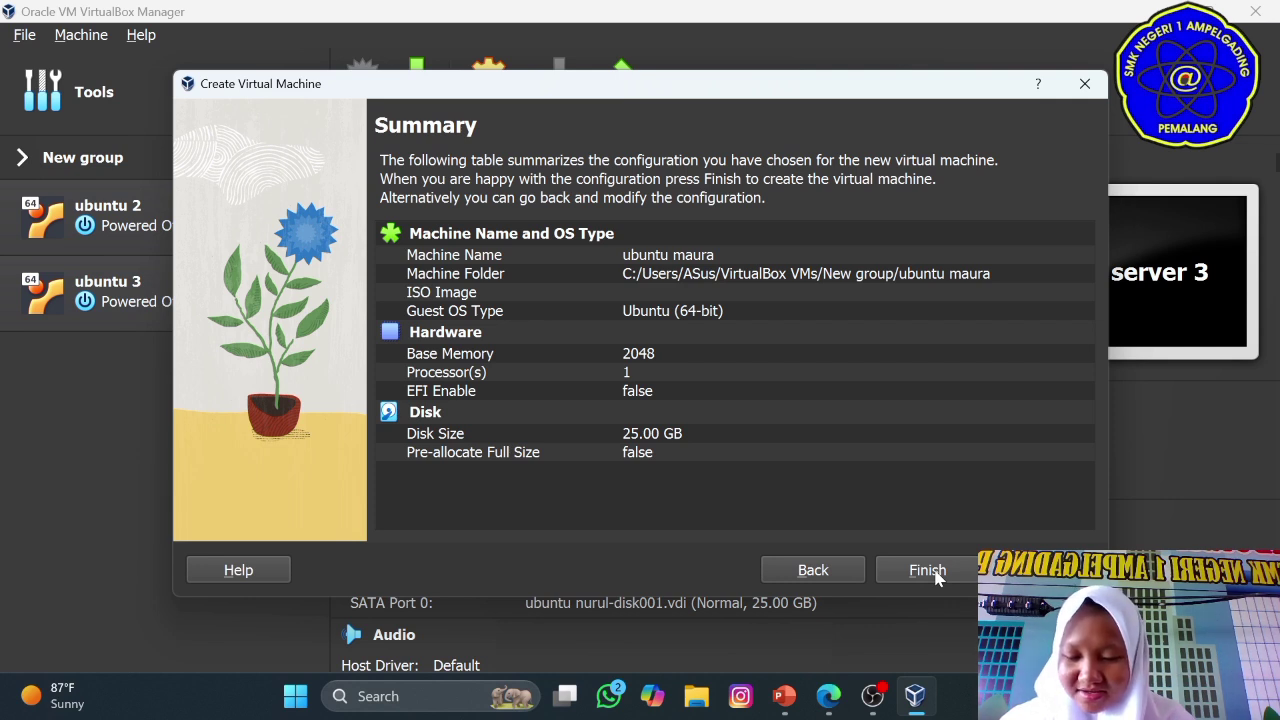
pyautogui.click(928, 571)
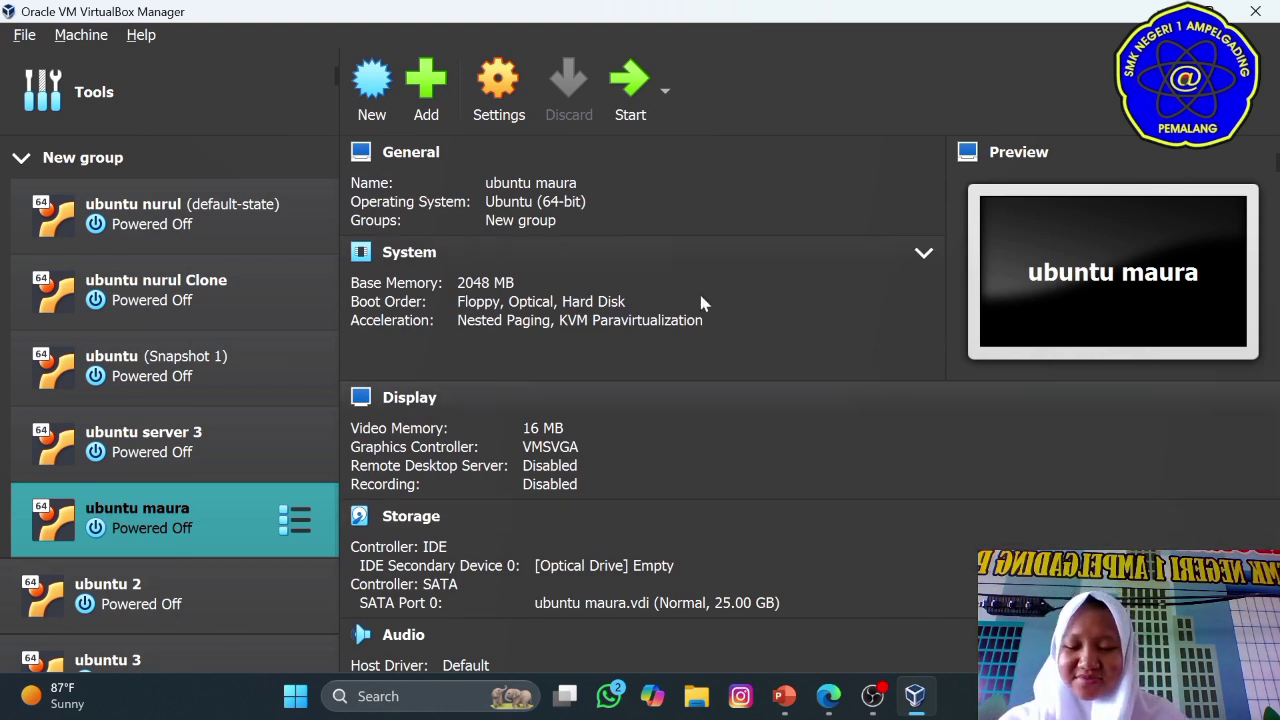
# Start the VM, mounting ubuntu-20.04.6-live-server-amd64.iso from the Ubuntu 20.4 folder as boot DVD
pyautogui.click(630, 88)
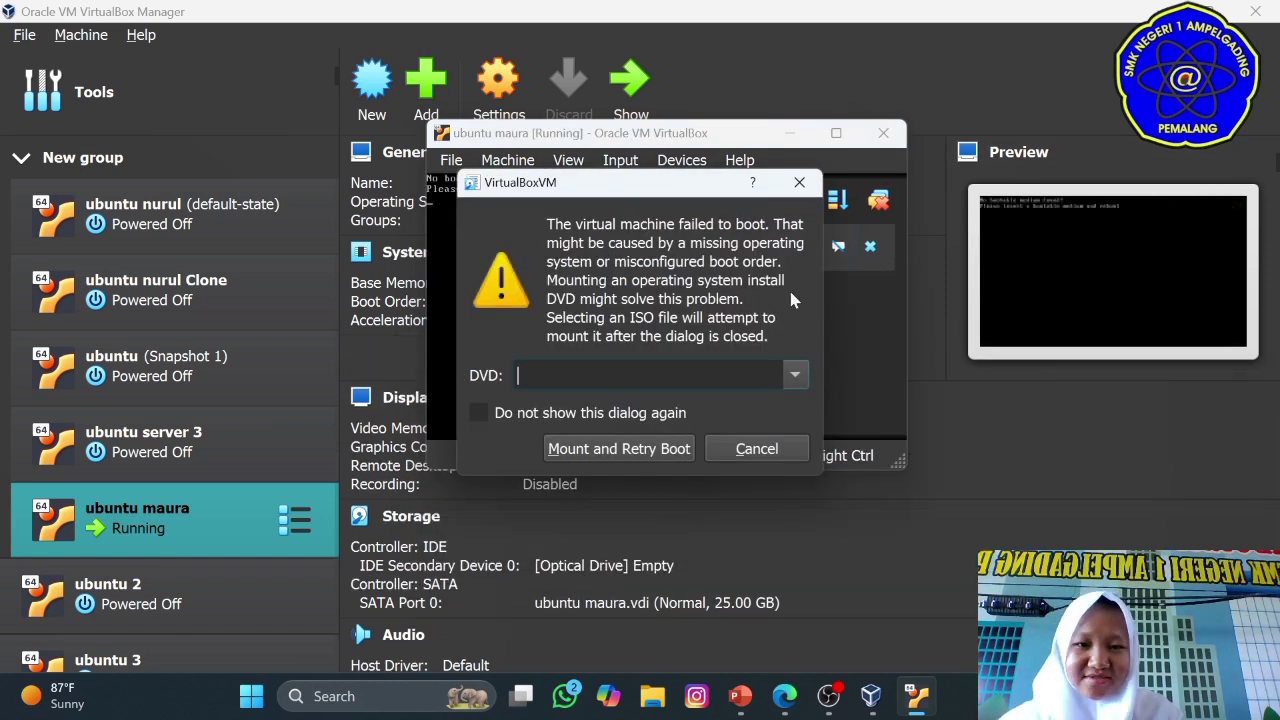
pyautogui.click(797, 374)
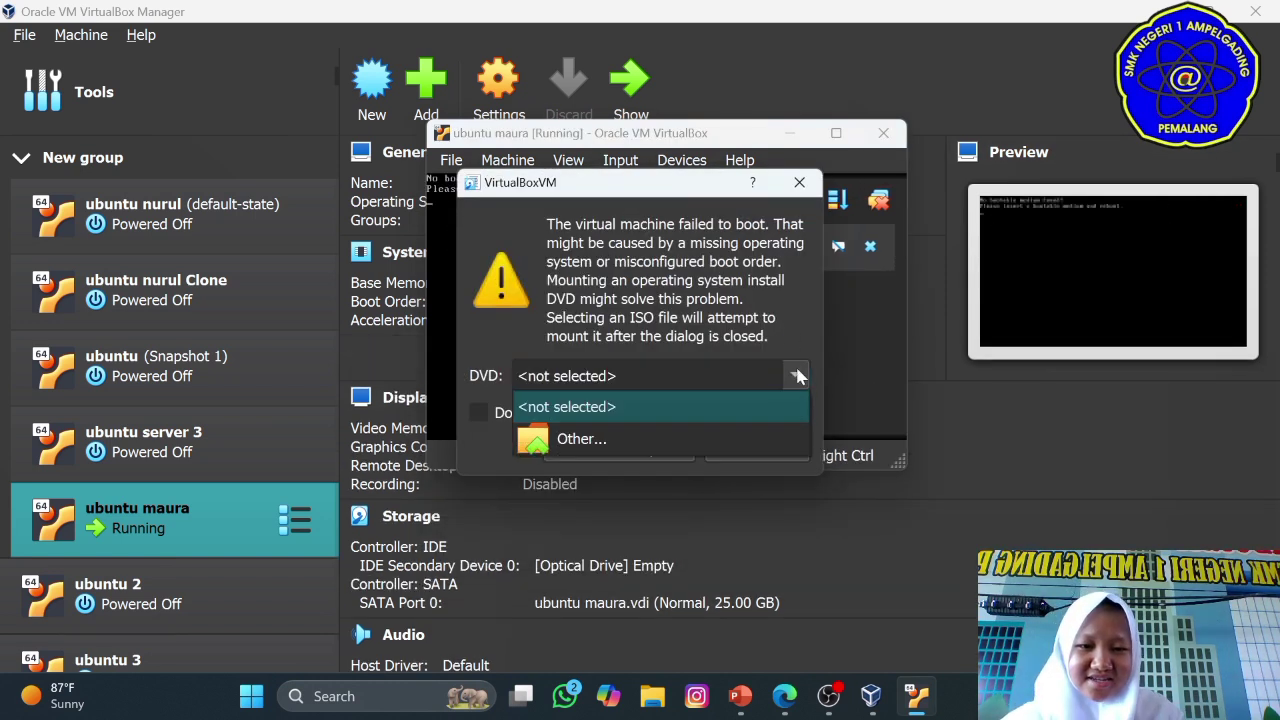
pyautogui.click(771, 440)
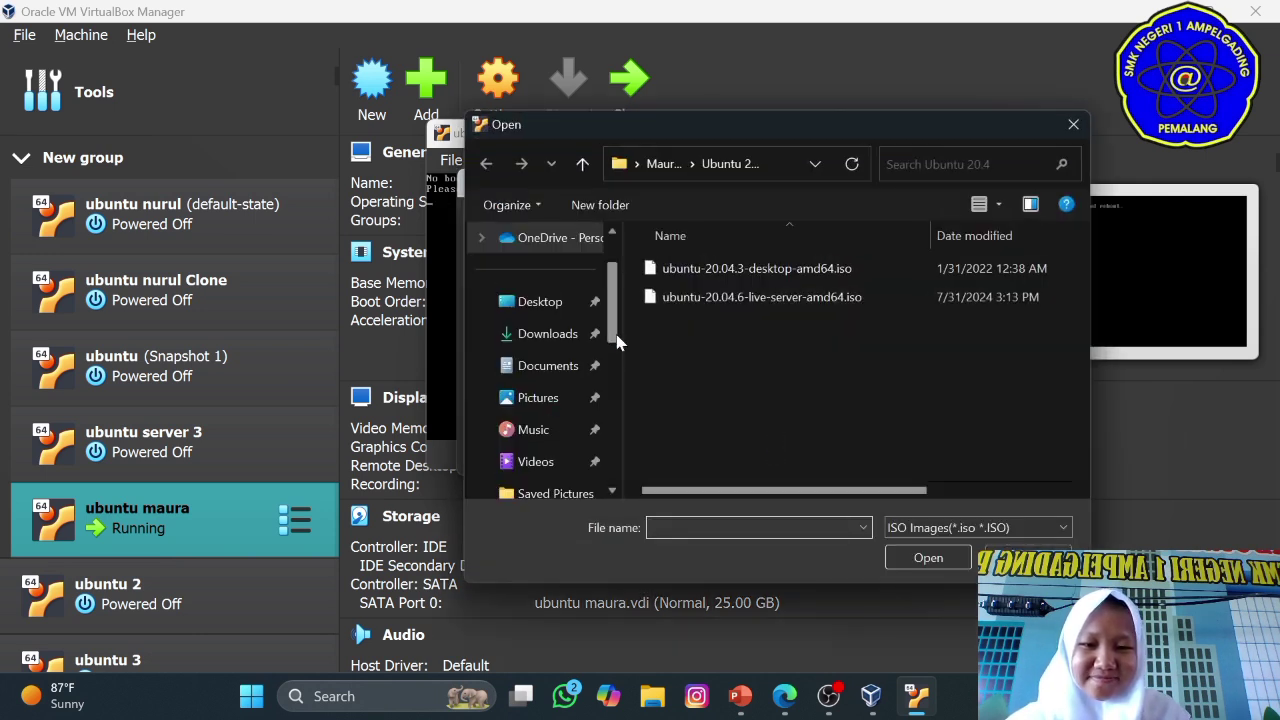
pyautogui.scroll(-3, 617, 342)
pyautogui.click(565, 378)
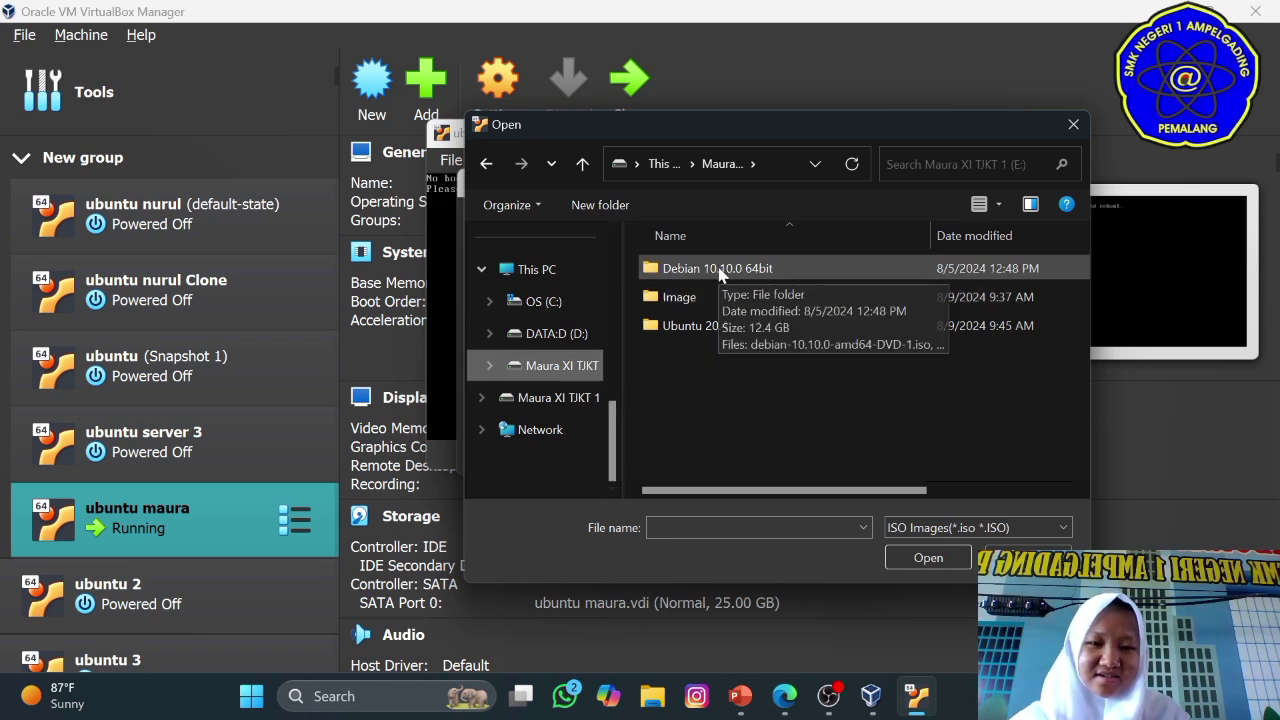
pyautogui.click(718, 330)
pyautogui.doubleClick(718, 330)
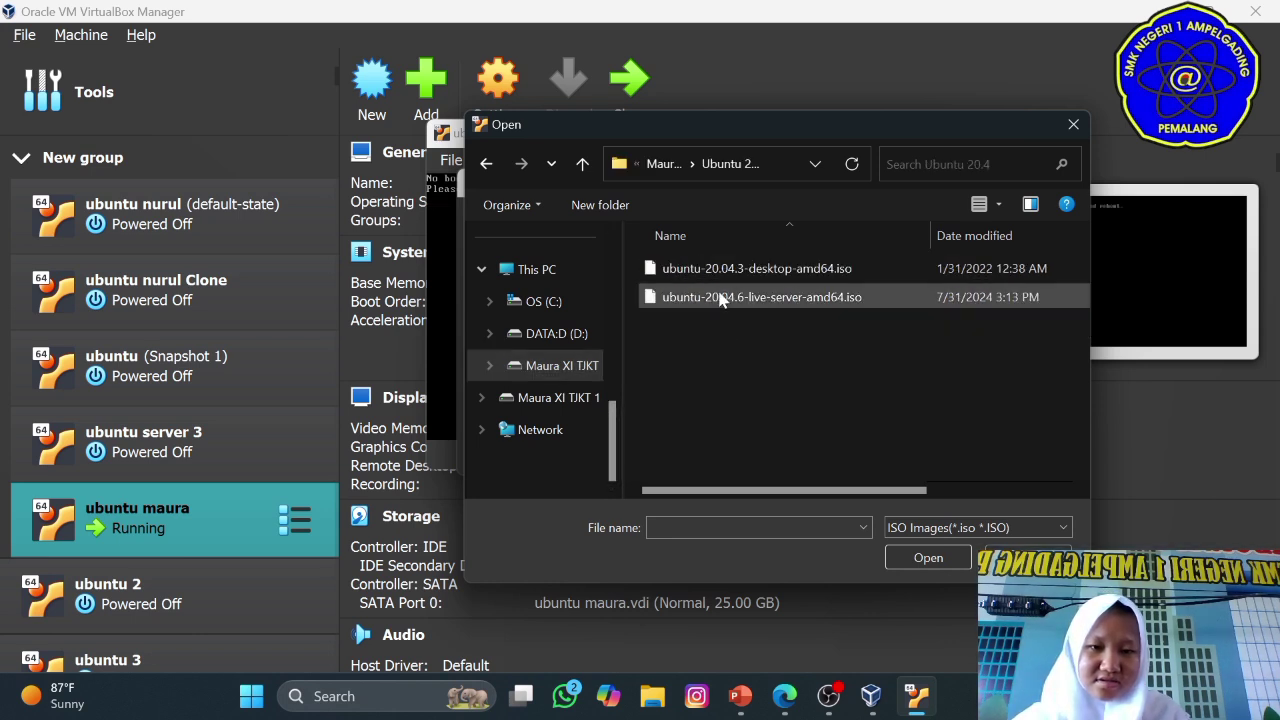
pyautogui.doubleClick(732, 297)
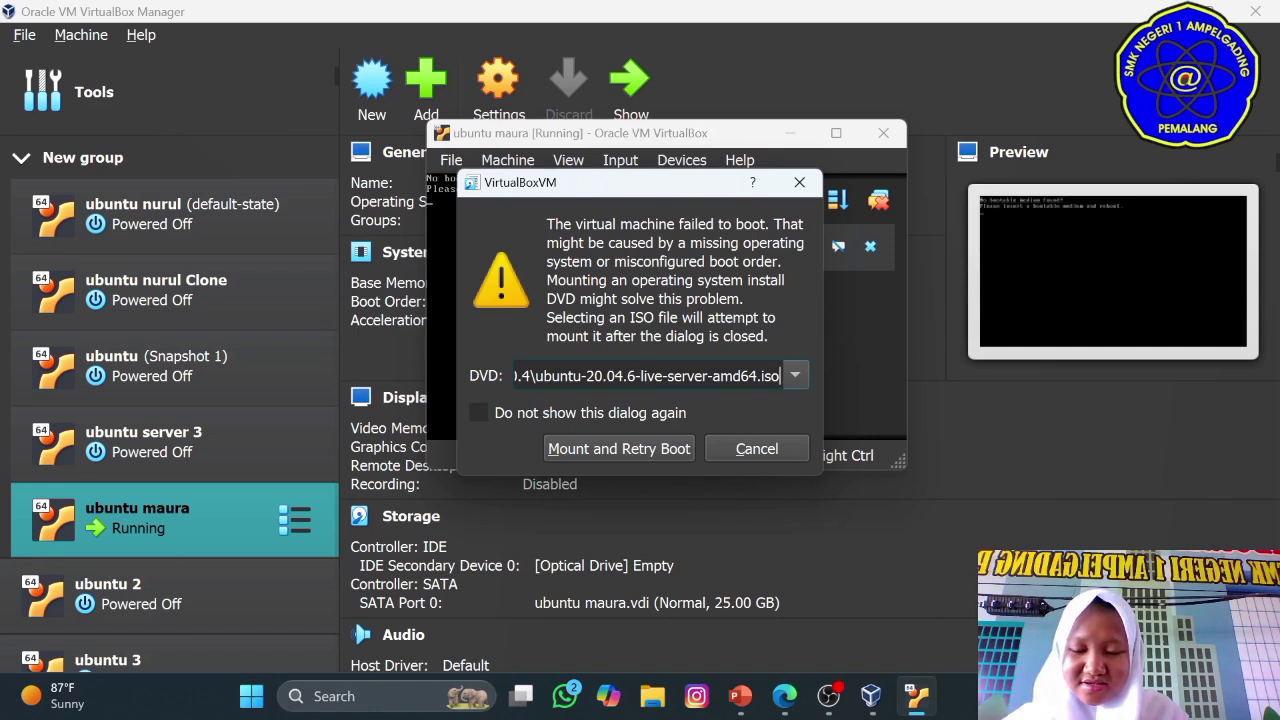
pyautogui.click(603, 452)
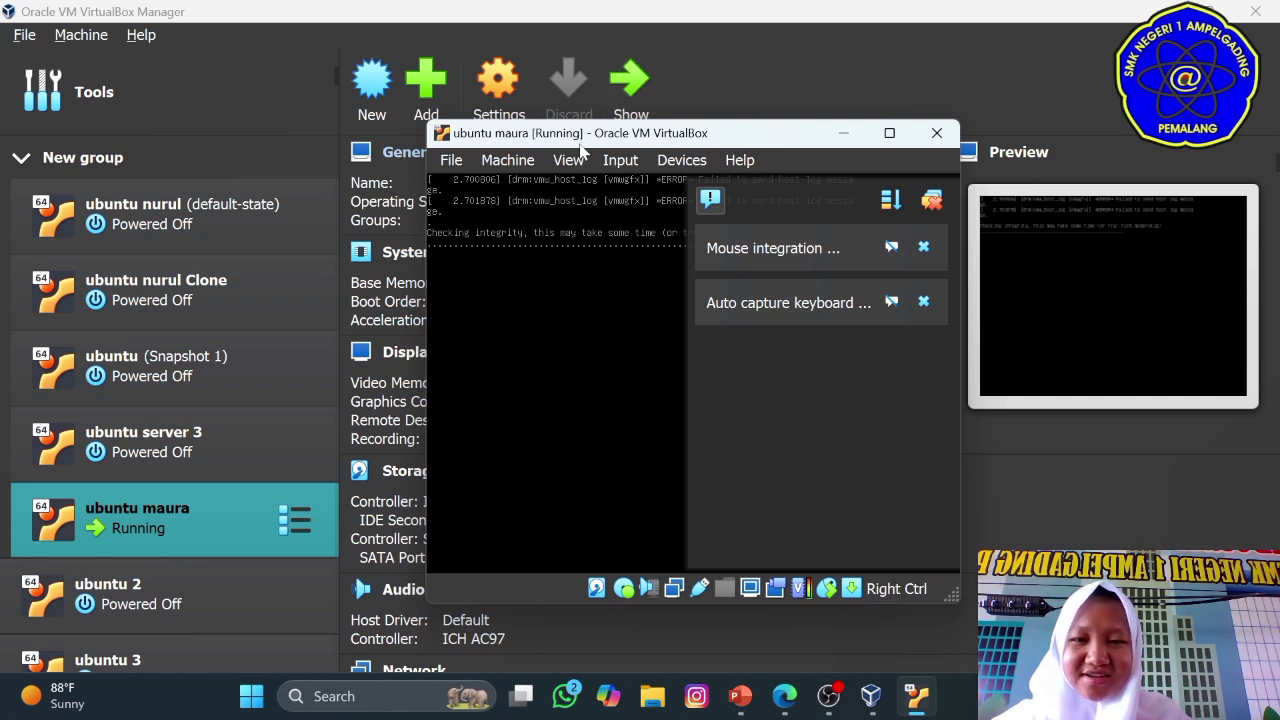
# Put the VM window into Full-screen Mode and confirm the switch
pyautogui.click(568, 165)
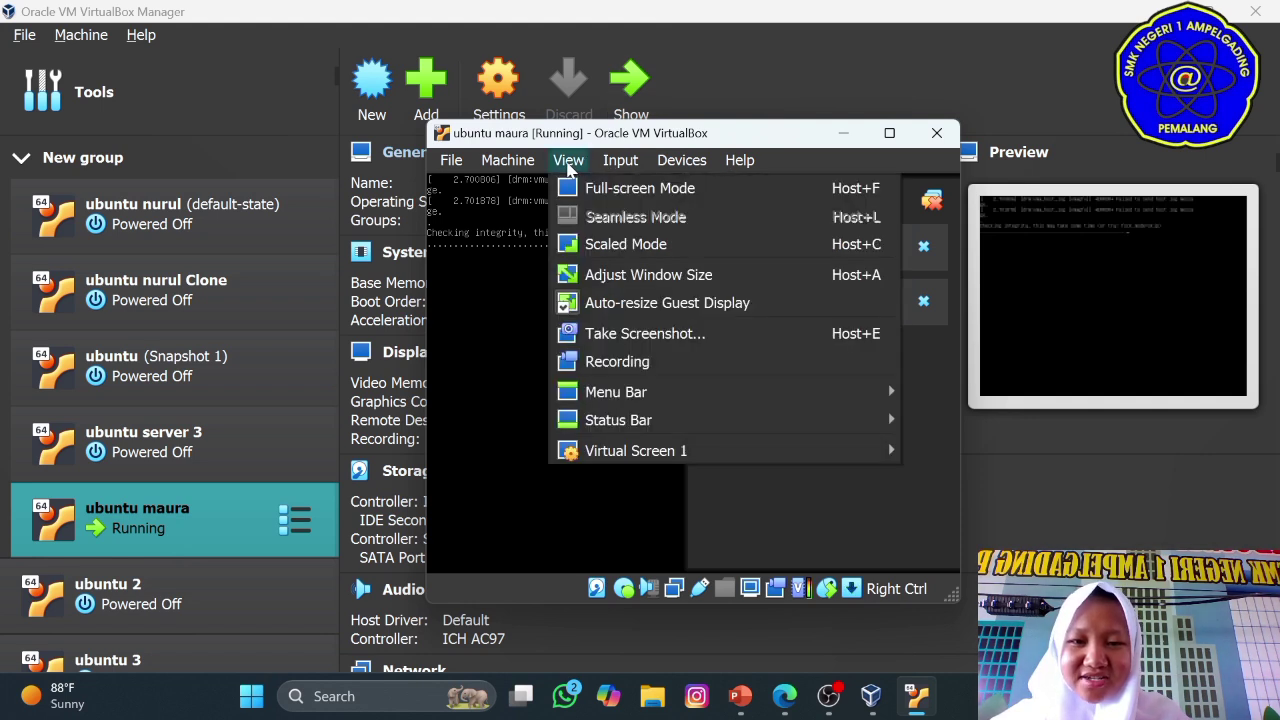
pyautogui.click(630, 190)
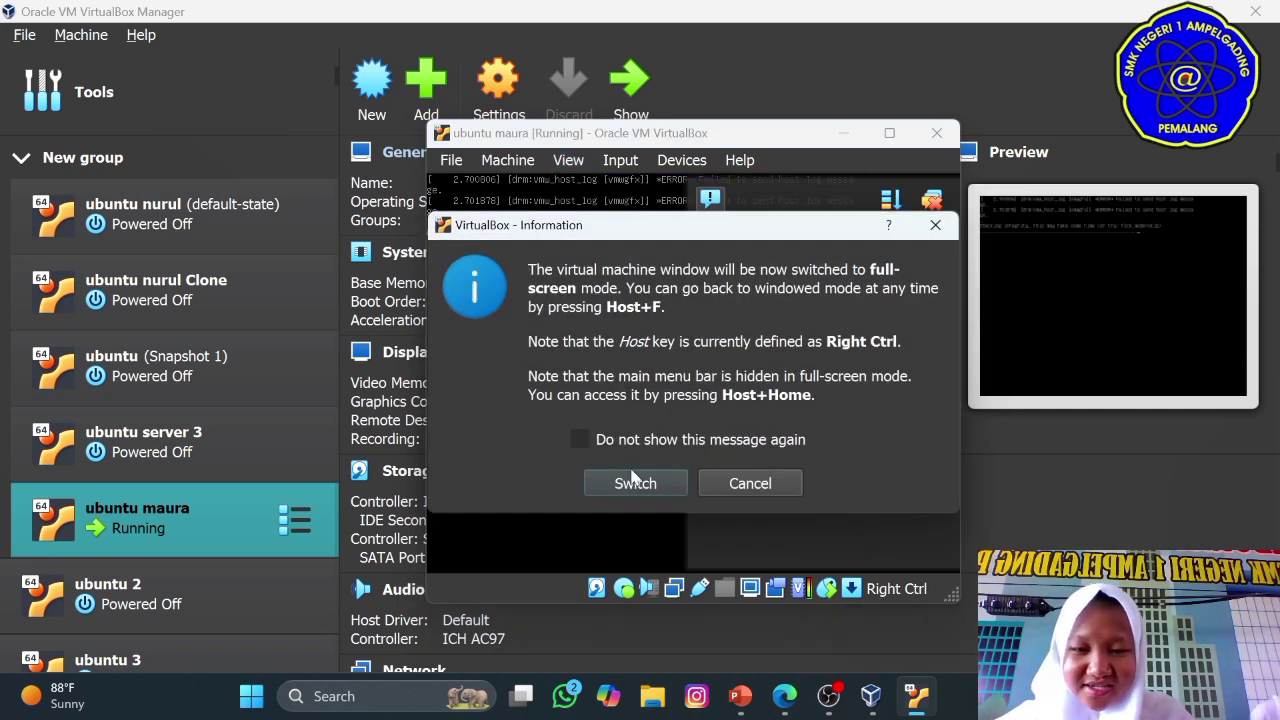
pyautogui.click(636, 484)
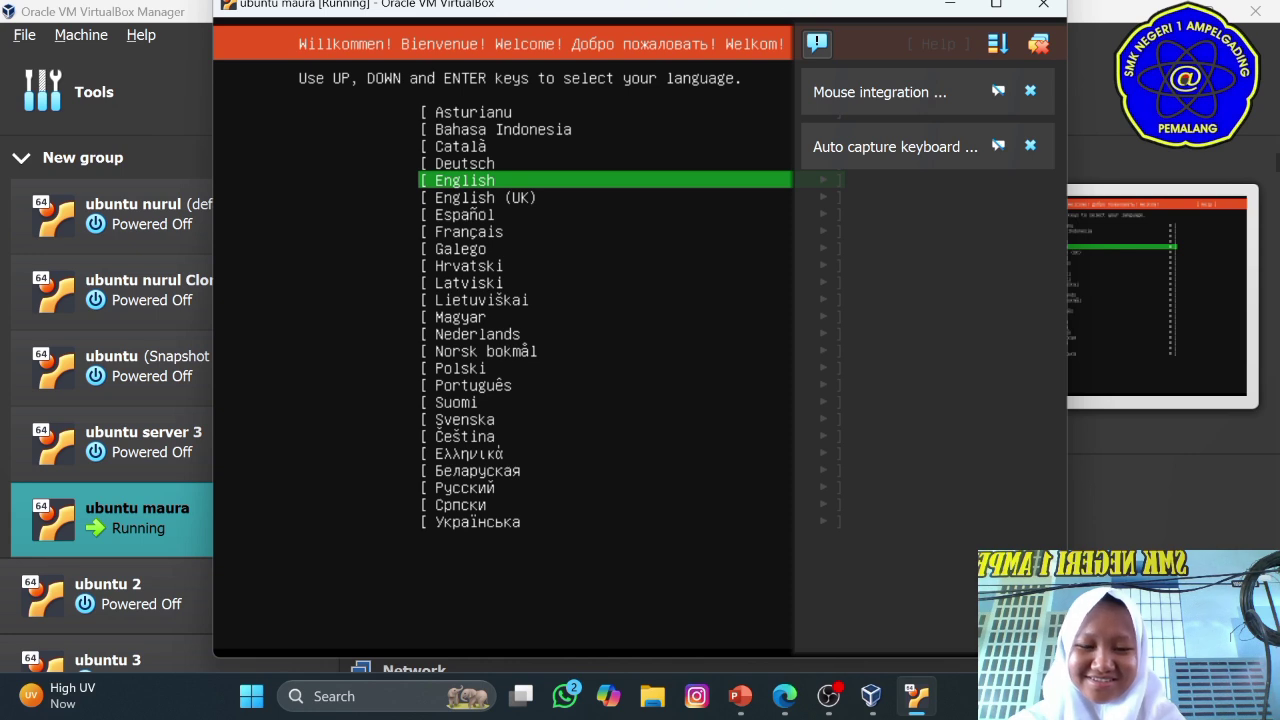
# Accept English, US keyboard, default network, no proxy, default mirror, and continue without updating
pyautogui.press('Return')
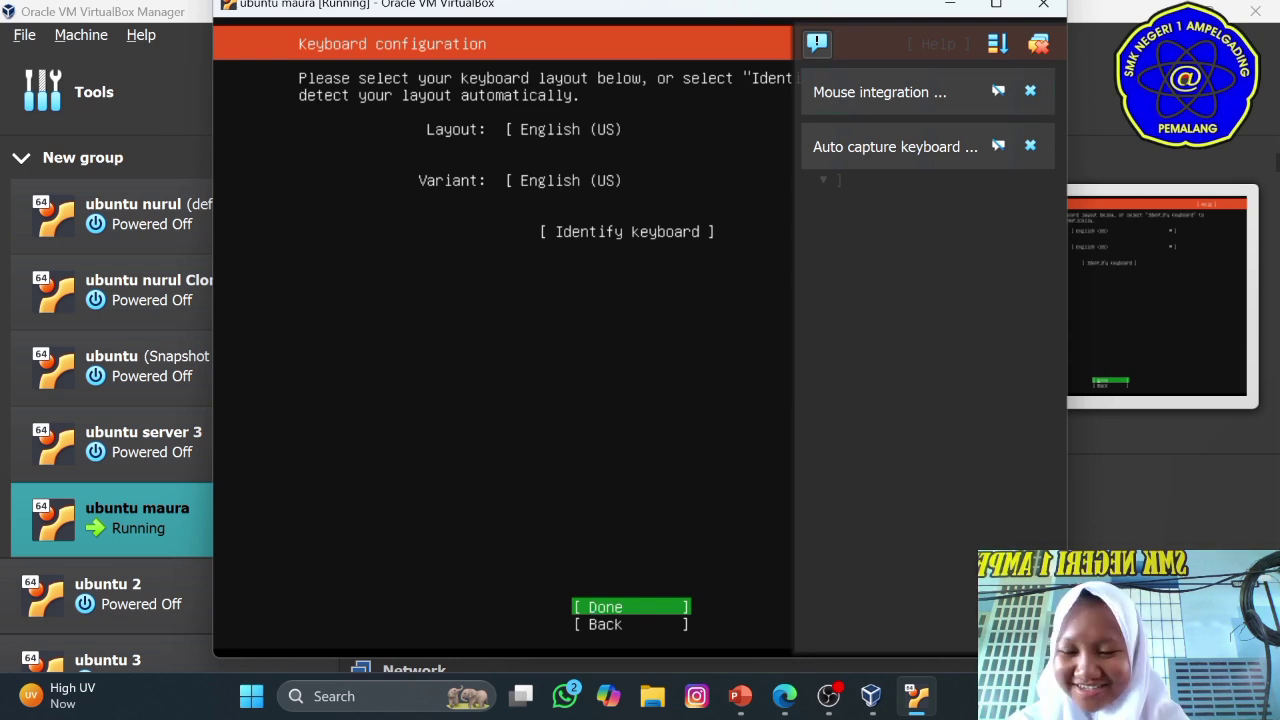
pyautogui.press('Return')
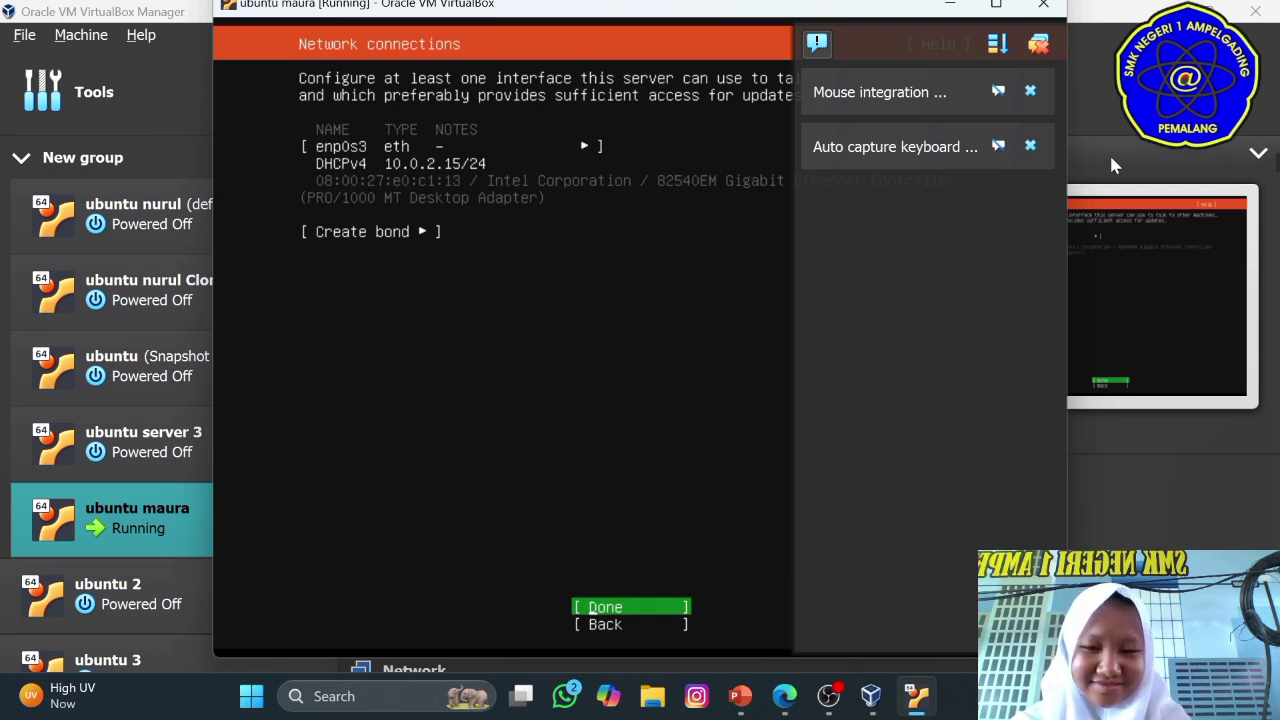
pyautogui.press('Return')
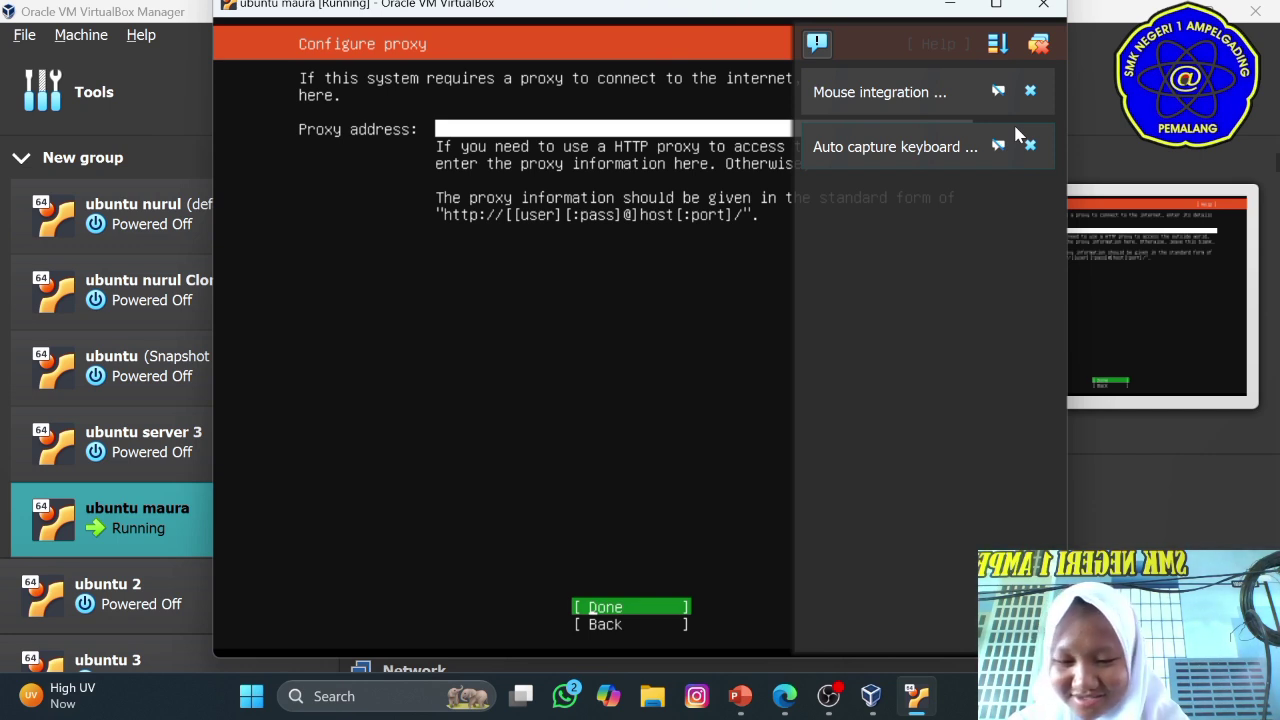
pyautogui.press('Return')
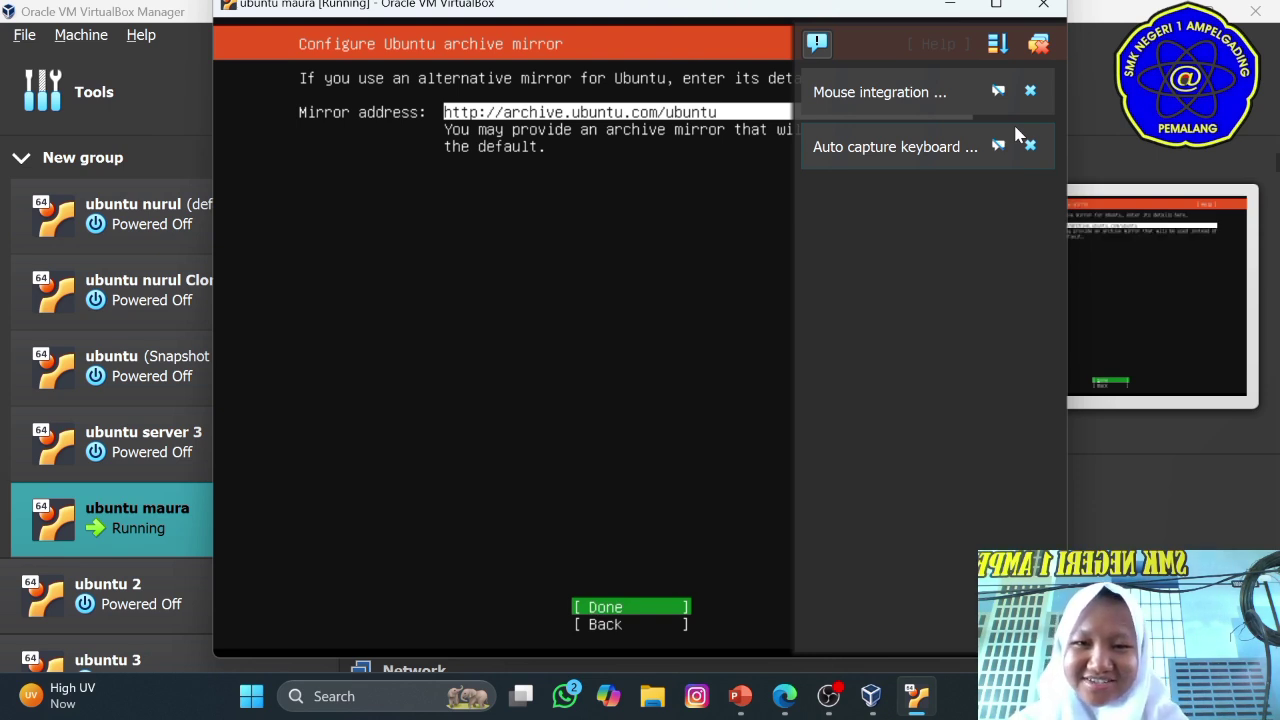
pyautogui.press('Return')
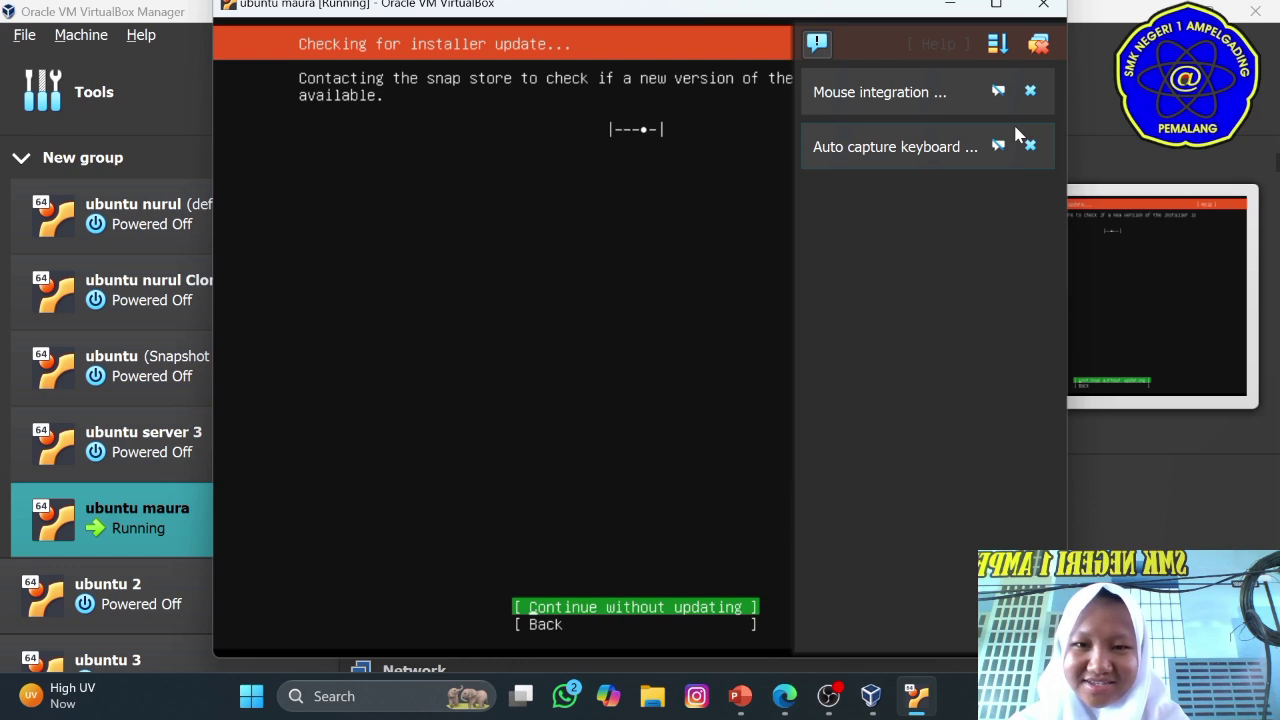
pyautogui.press('Return')
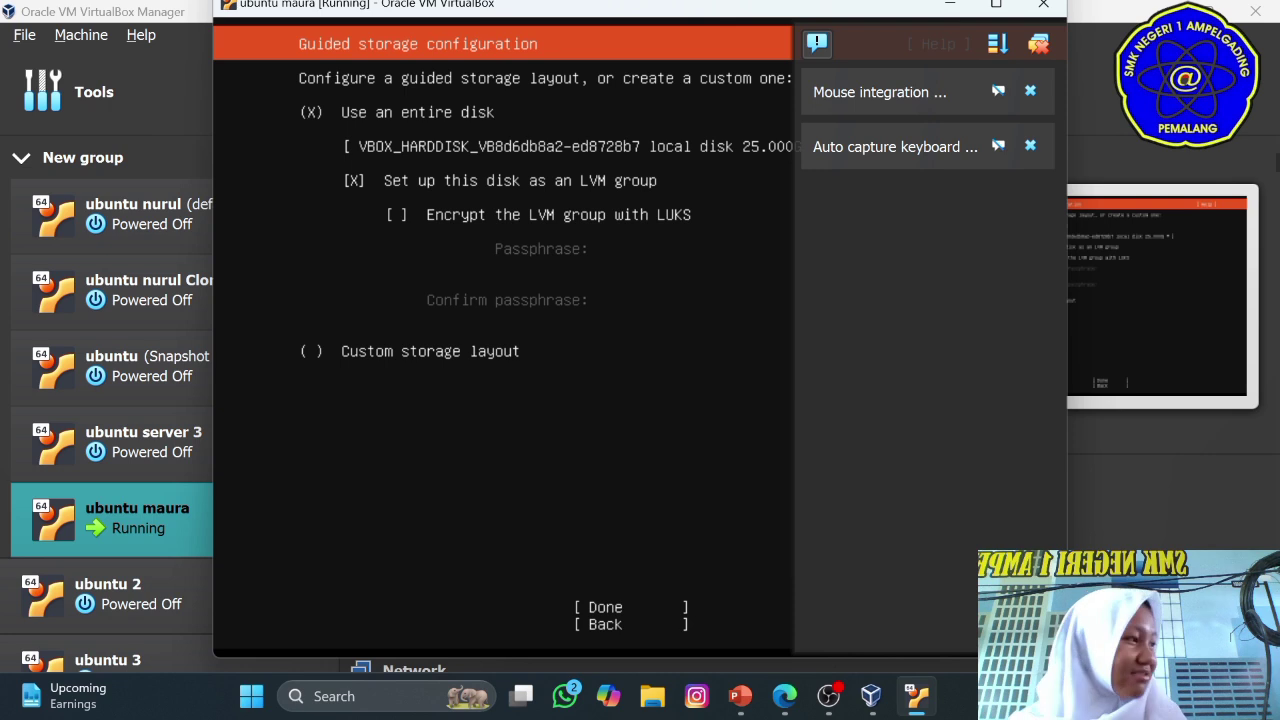
# Accept the entire-disk layout (11.496G root, 2.000G /boot) and confirm the destructive format
pyautogui.press('Tab')
pyautogui.press('Tab')
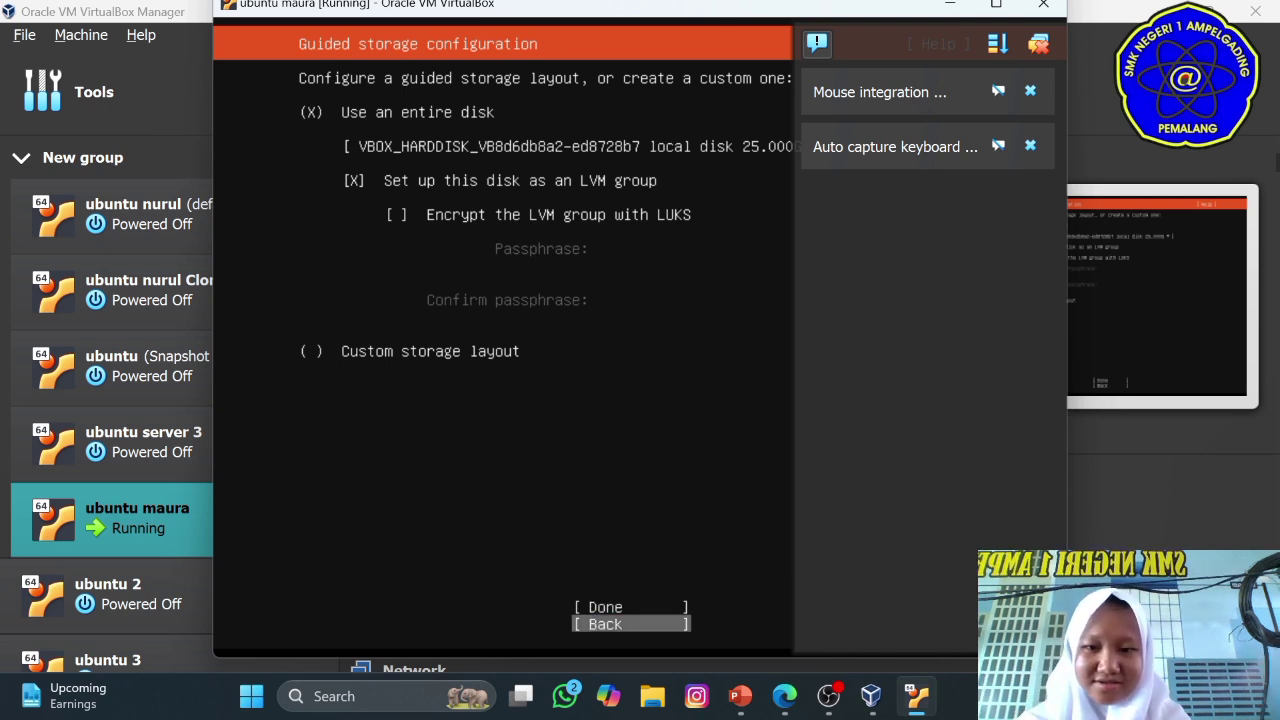
pyautogui.press('Up')
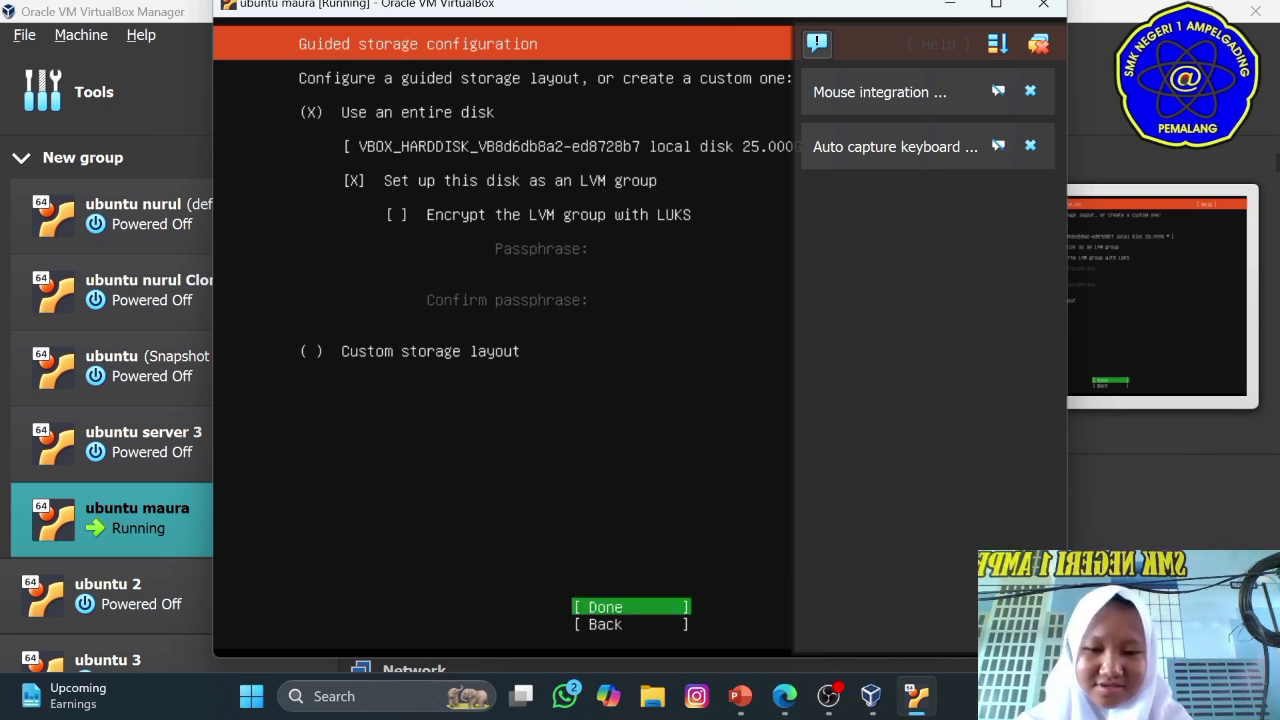
pyautogui.press('Return')
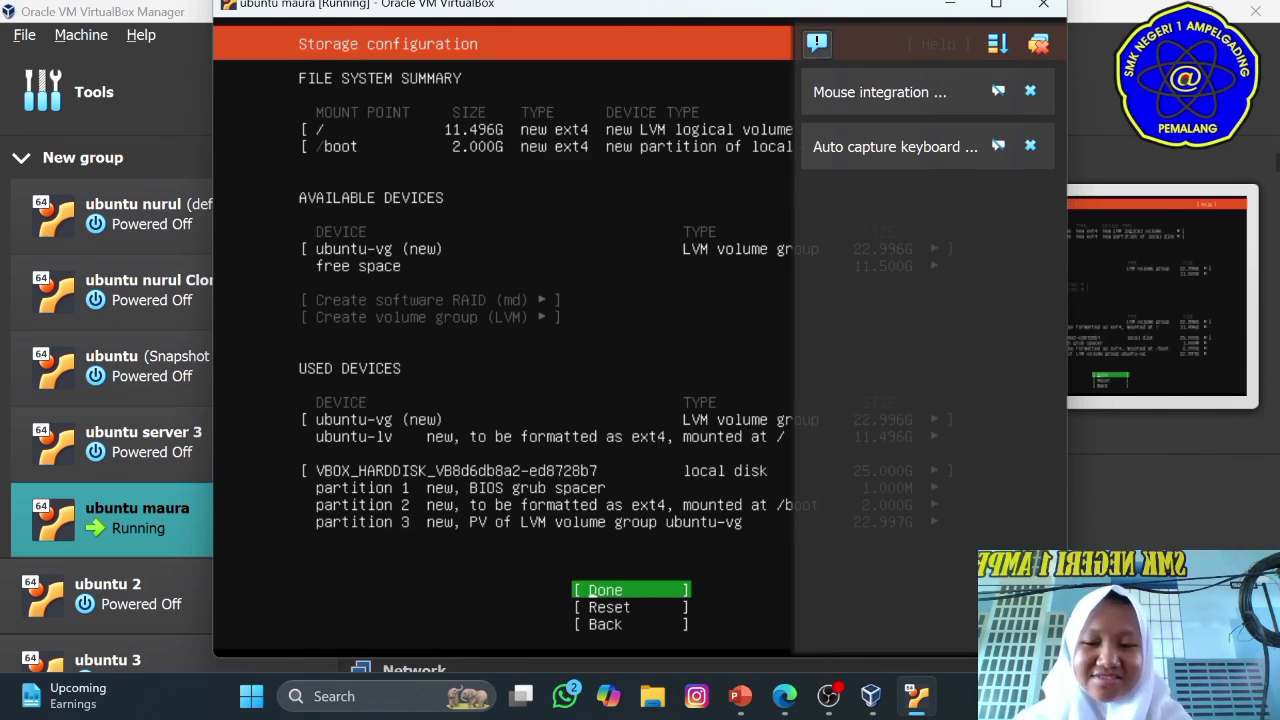
pyautogui.press('Return')
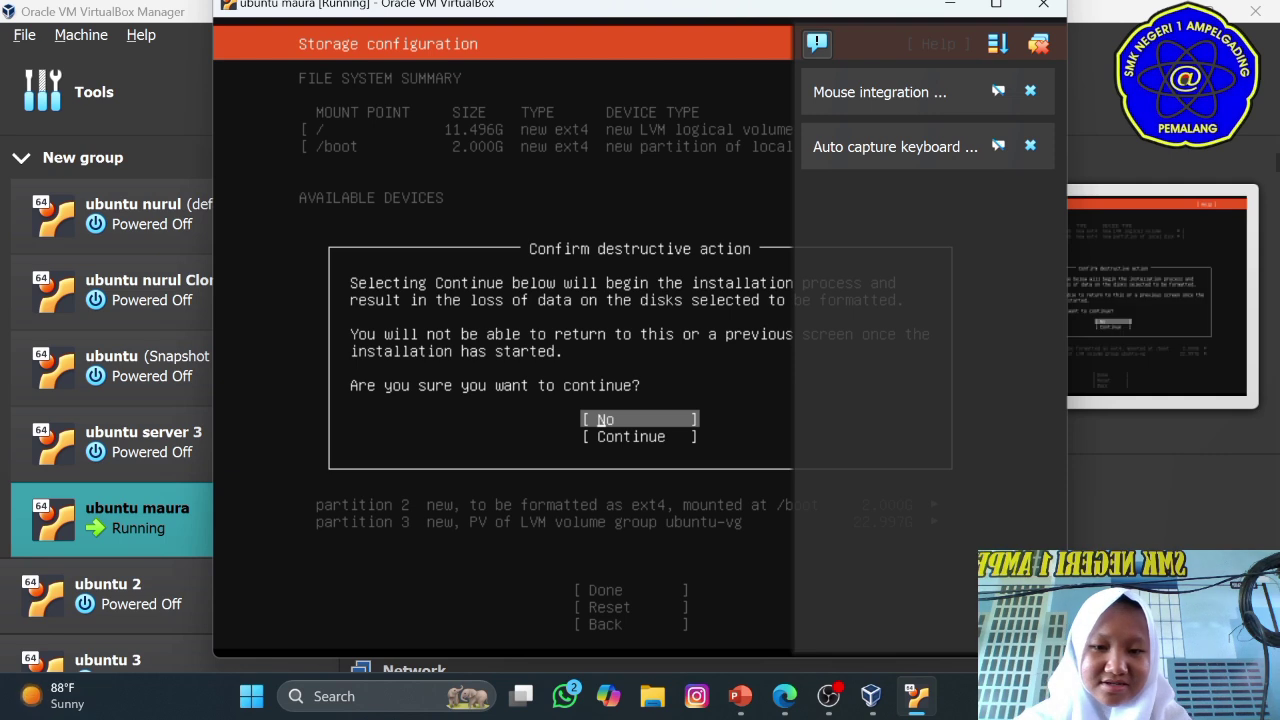
pyautogui.press('Down')
pyautogui.press('Return')
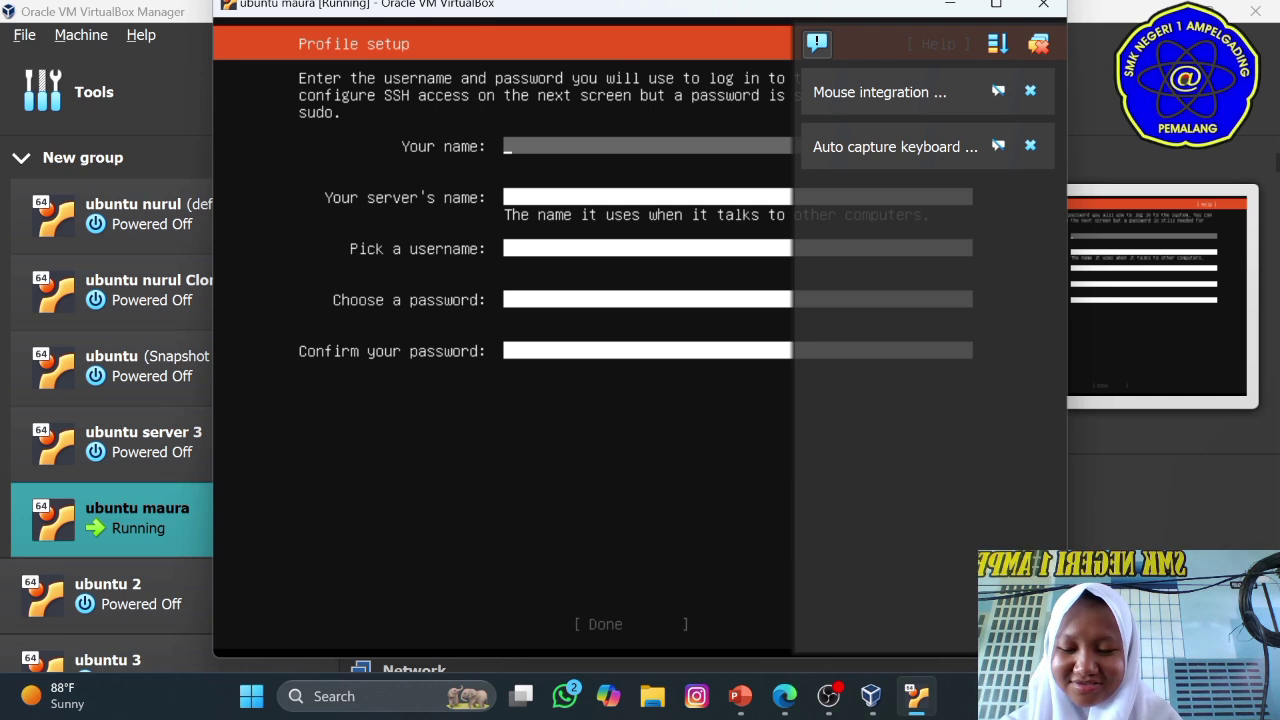
# Enter the user's full name and a server name ending in 'server'
pyautogui.write('ma')
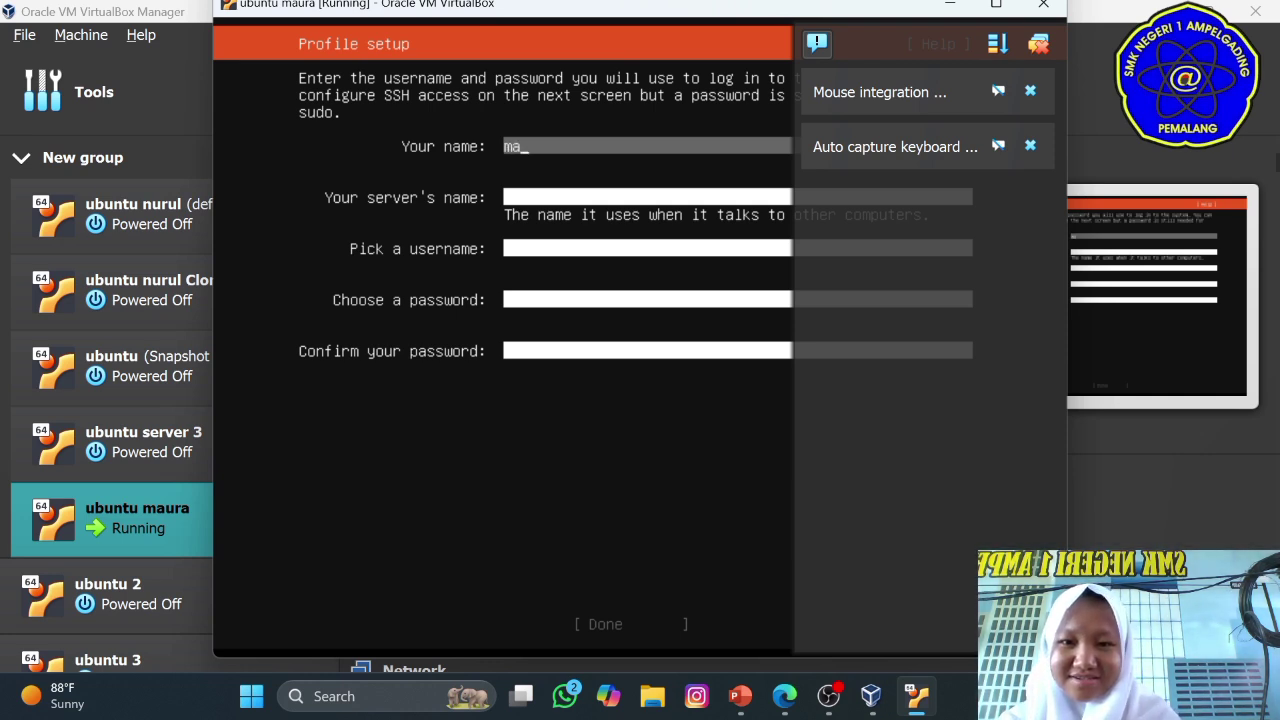
pyautogui.write('ura')
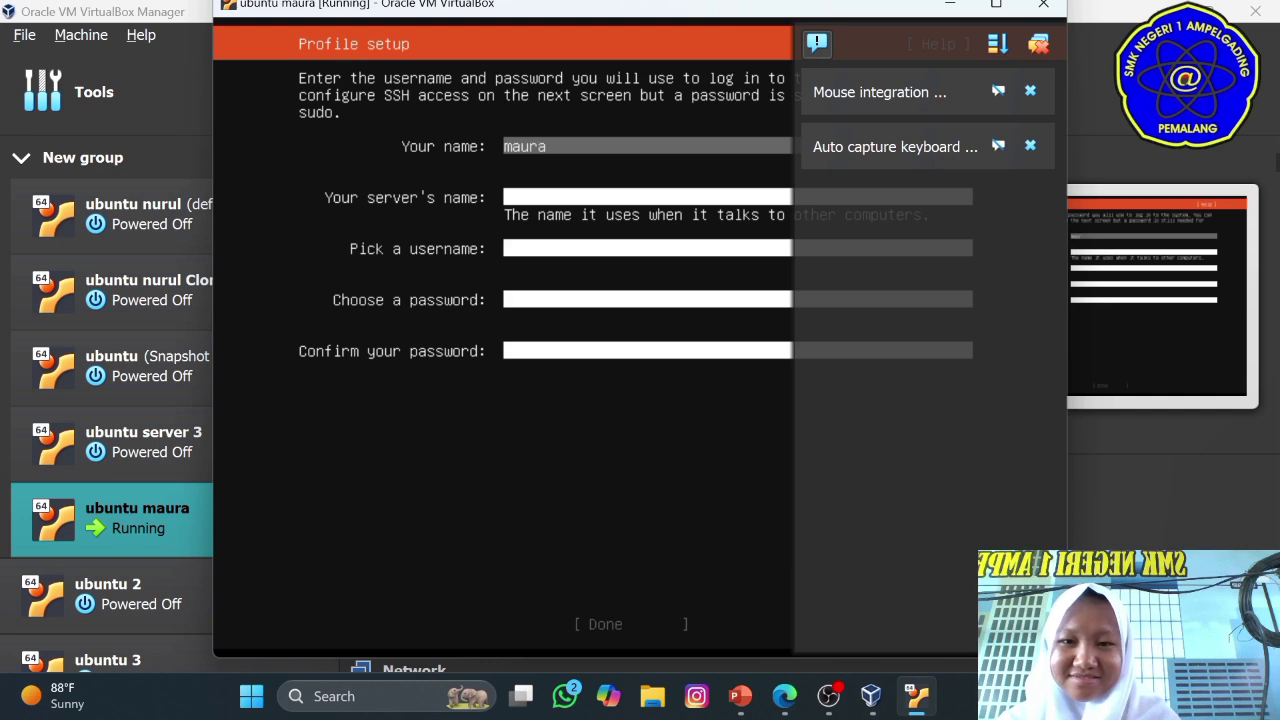
pyautogui.write(' p')
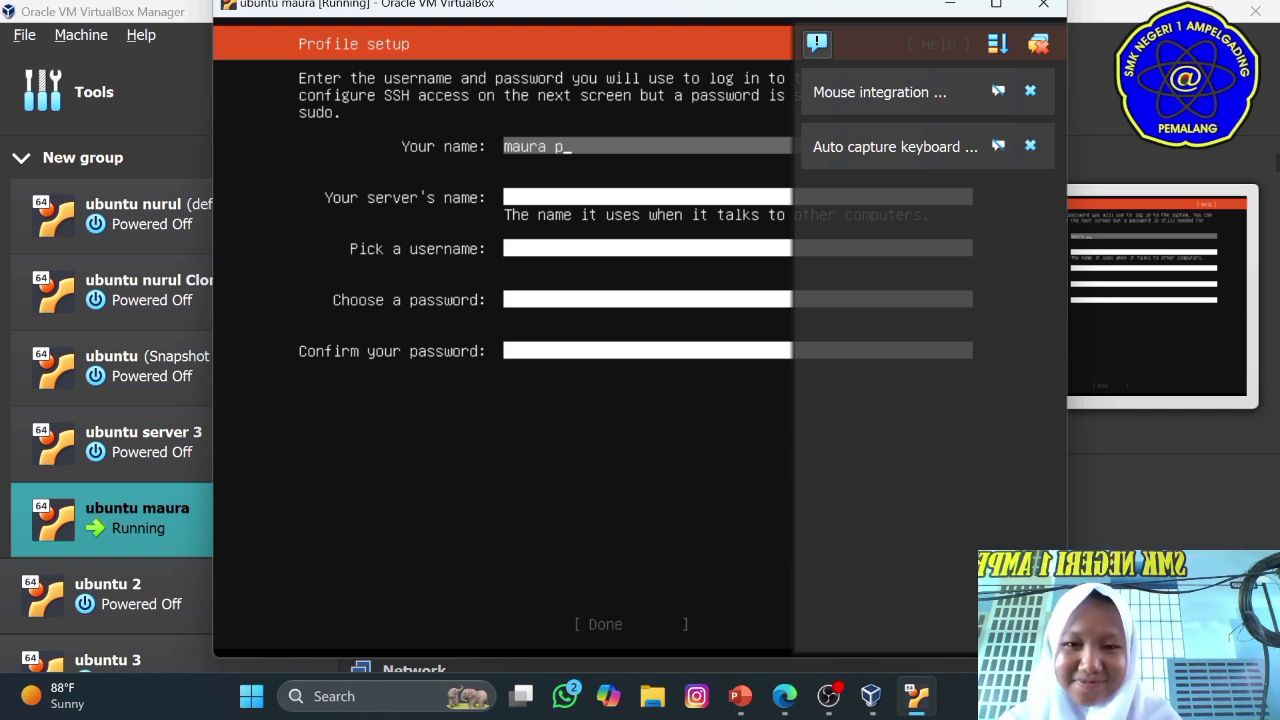
pyautogui.write('rani')
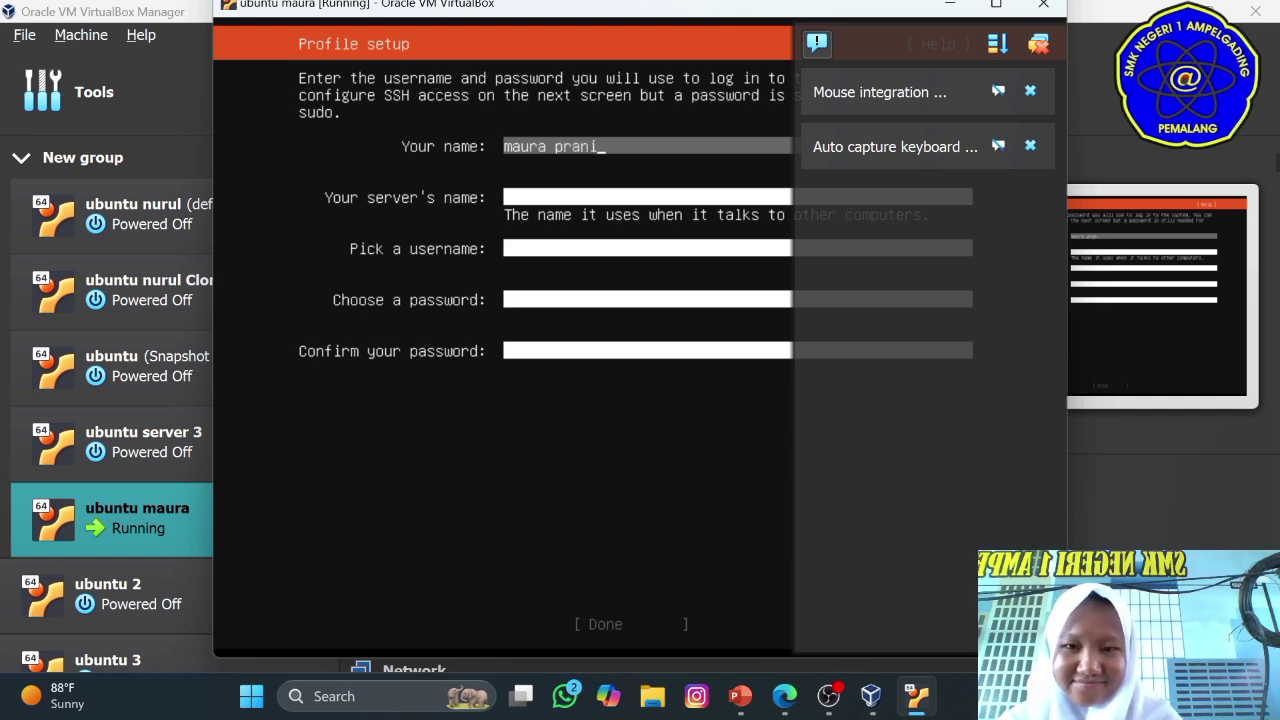
pyautogui.write('ssa')
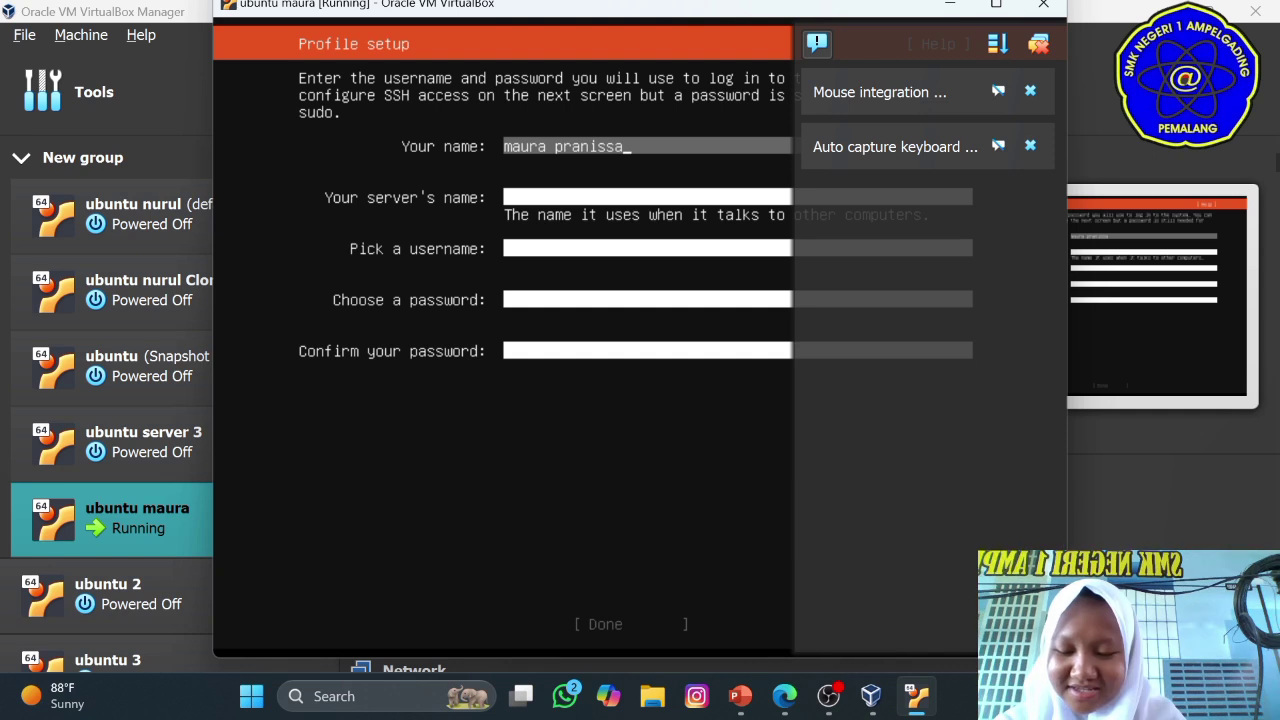
pyautogui.press('Tab')
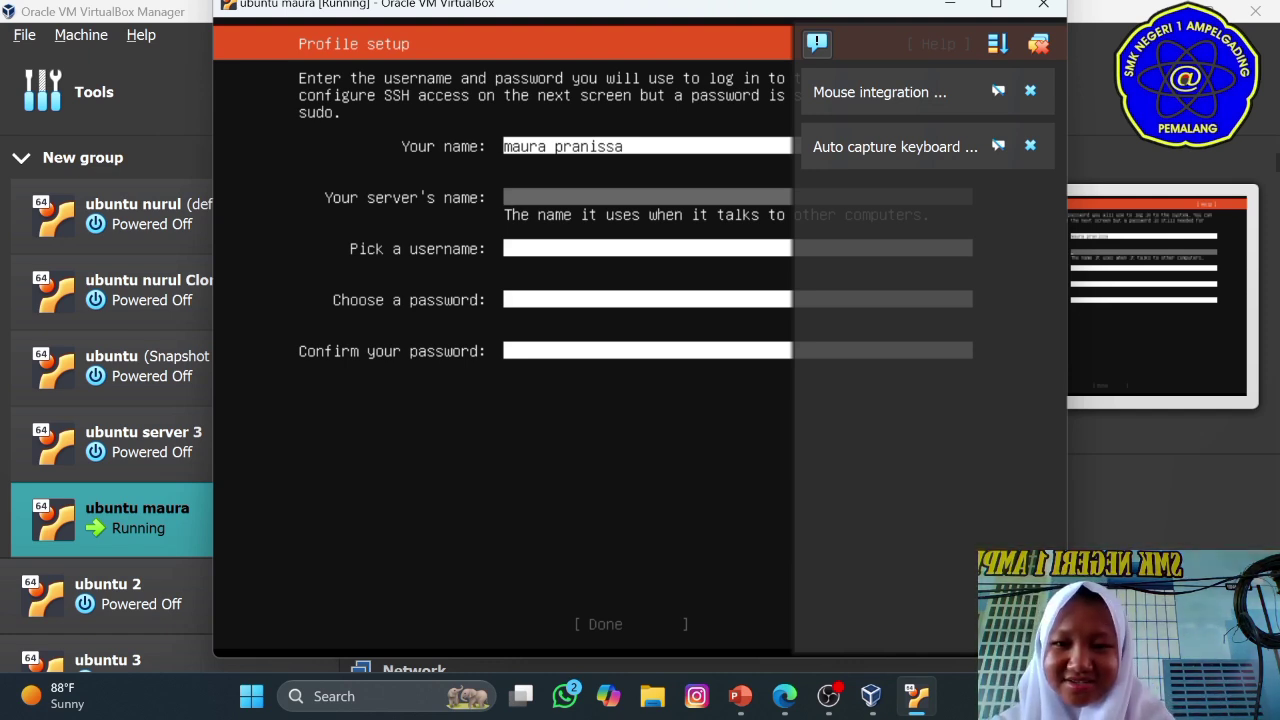
pyautogui.write('mauuu')
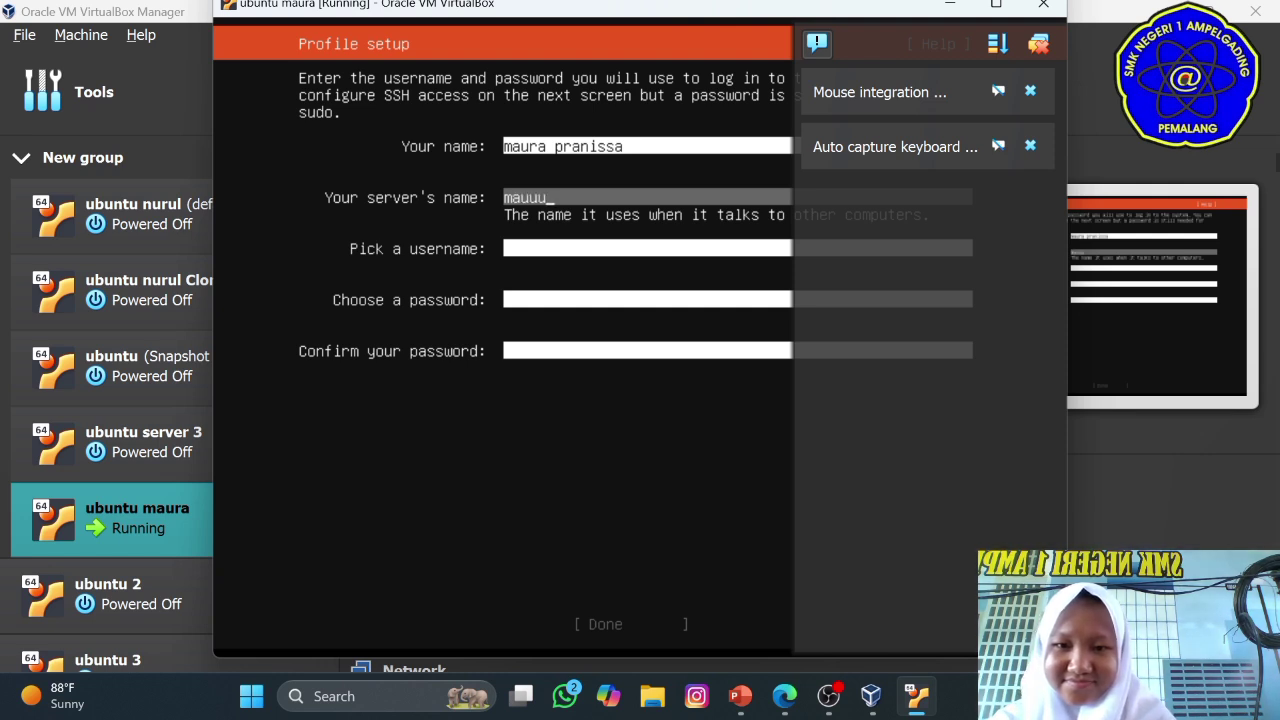
pyautogui.press('BackSpace')
pyautogui.press('BackSpace')
pyautogui.press('BackSpace')
pyautogui.press('BackSpace')
pyautogui.press('BackSpace')
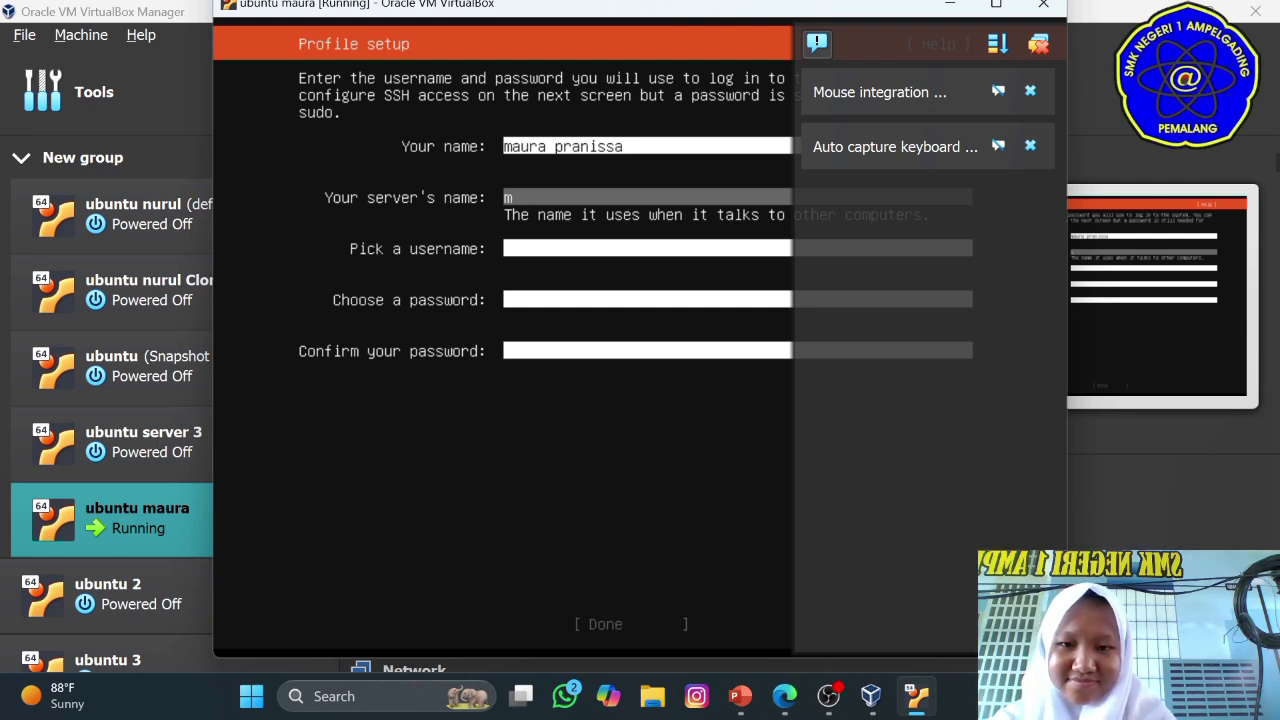
pyautogui.write('maur')
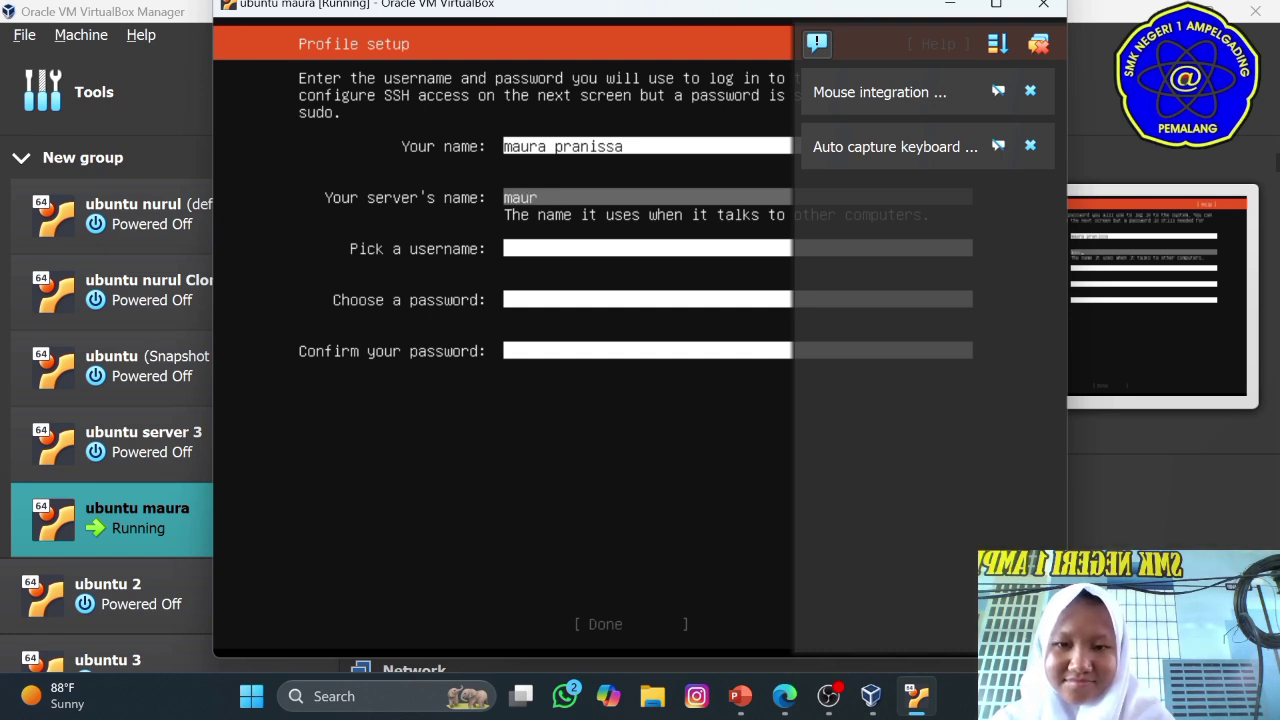
pyautogui.write('a')
pyautogui.press('space')
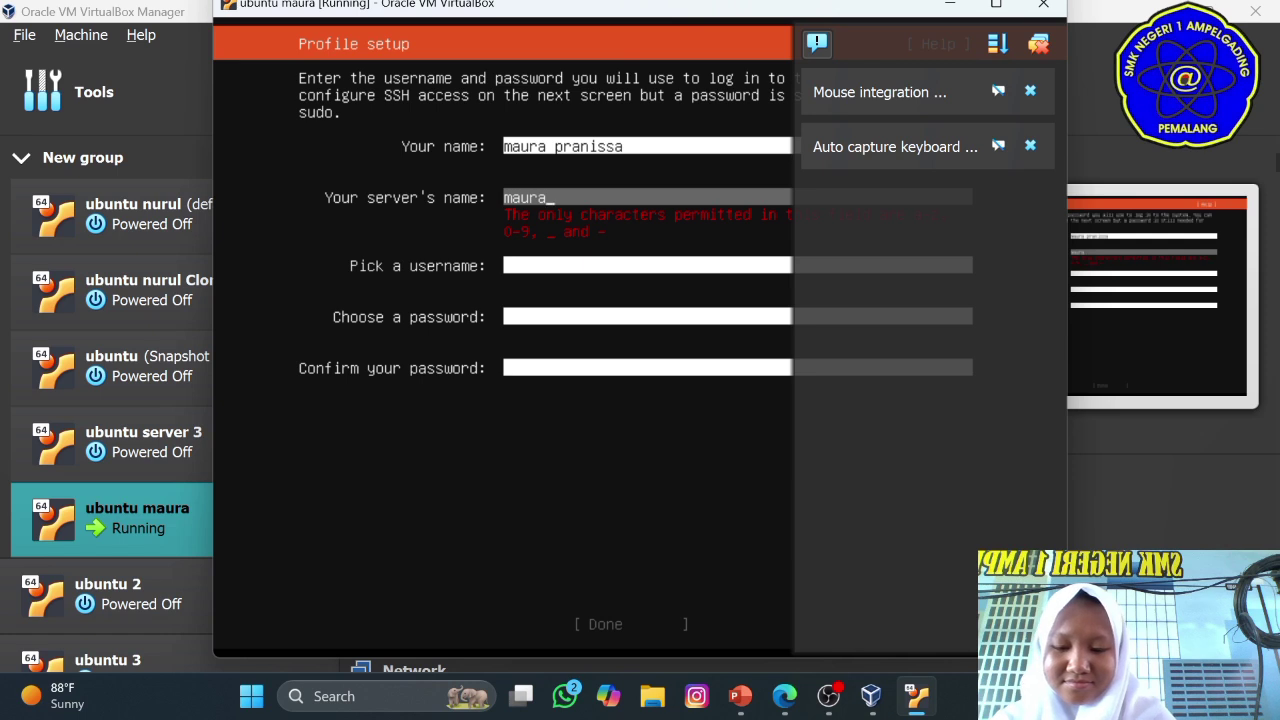
pyautogui.write('ser')
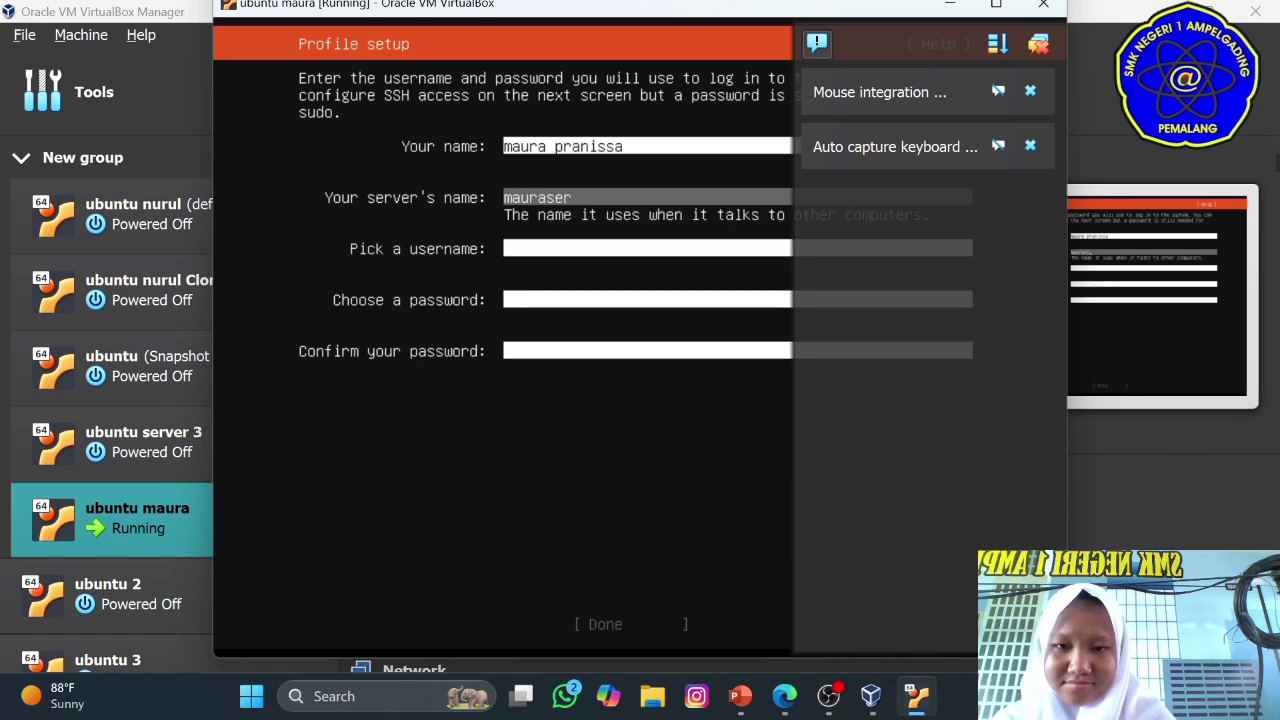
pyautogui.write('ver')
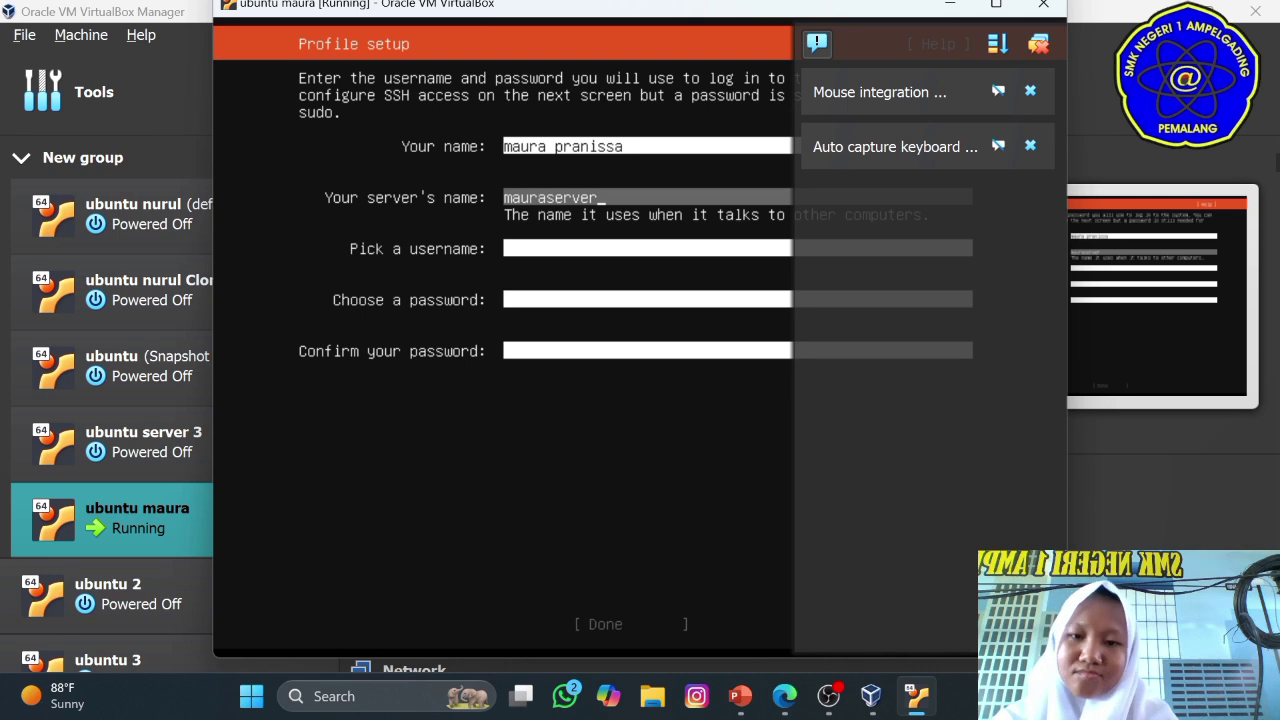
# Enter the username and the password twice, then move to Done
pyautogui.press('Tab')
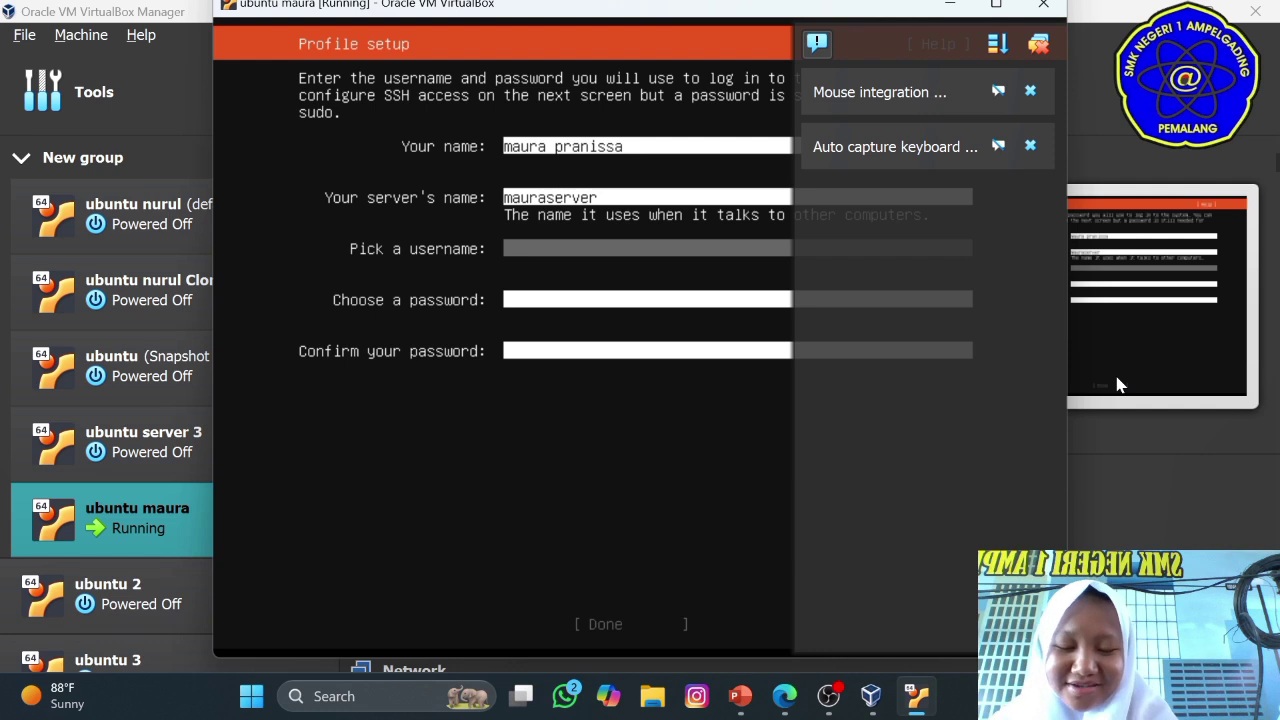
pyautogui.write('pranissa')
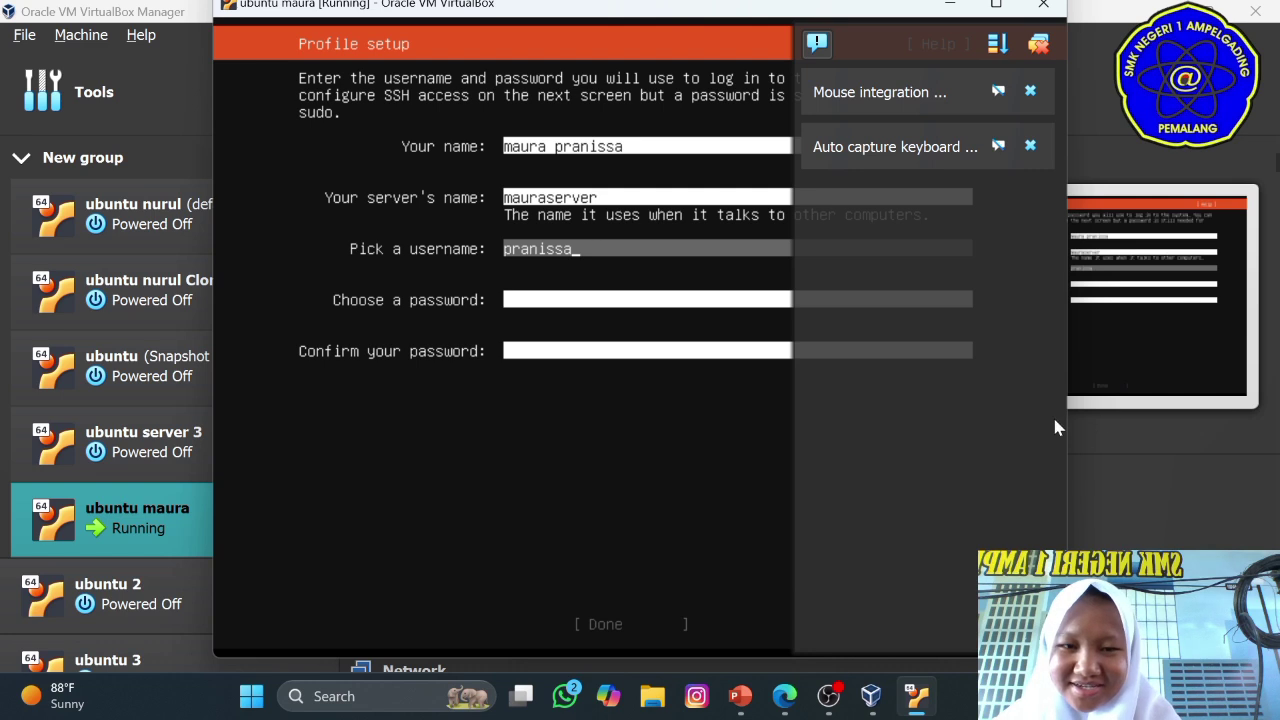
pyautogui.press('Tab')
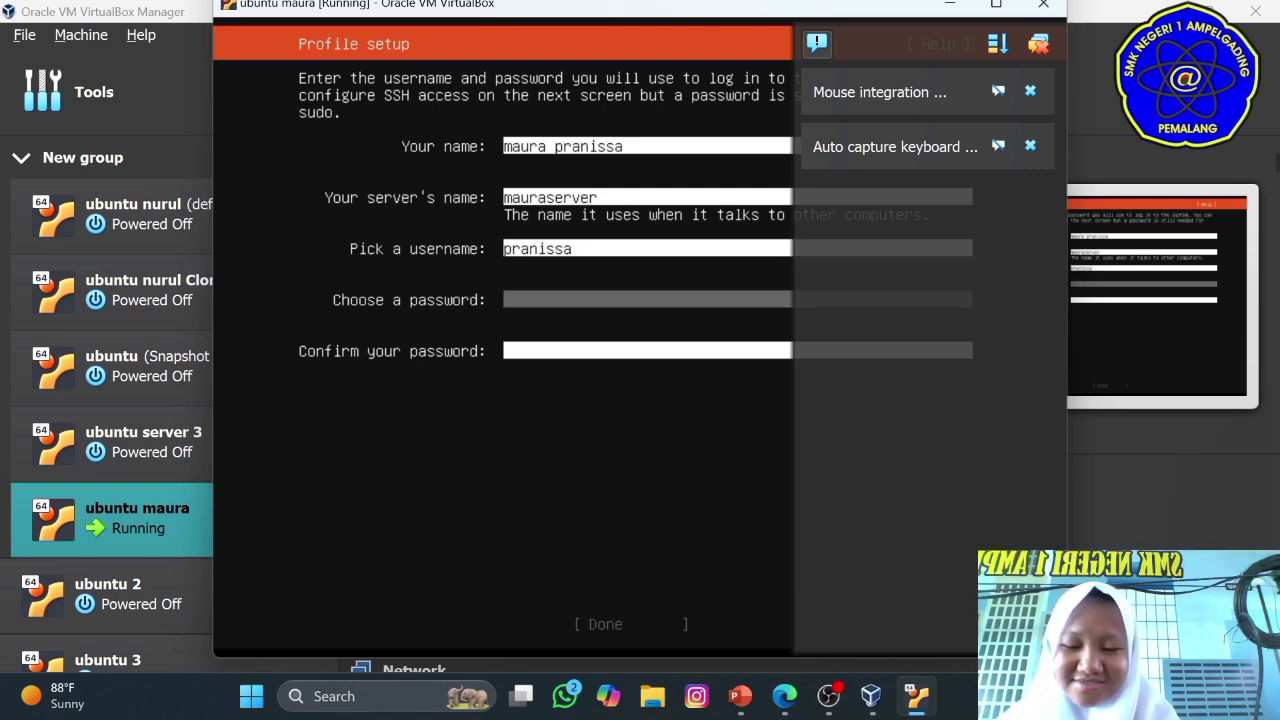
pyautogui.write('*')
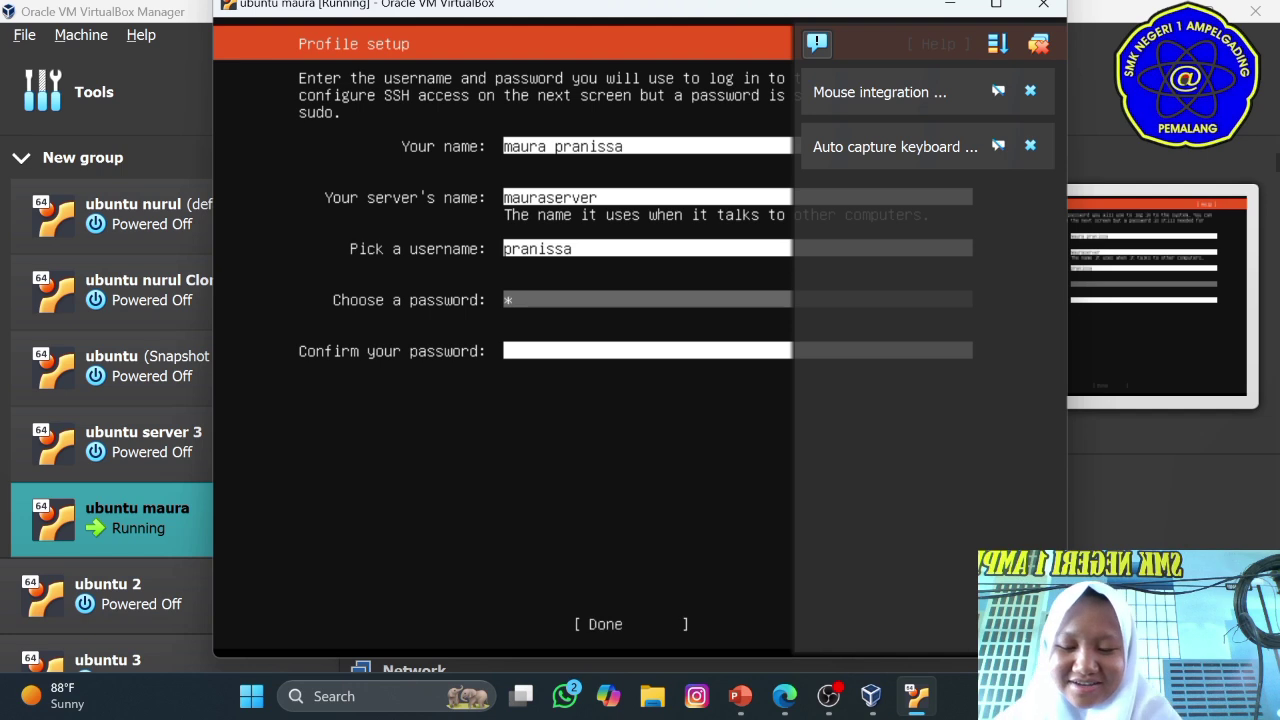
pyautogui.write('****')
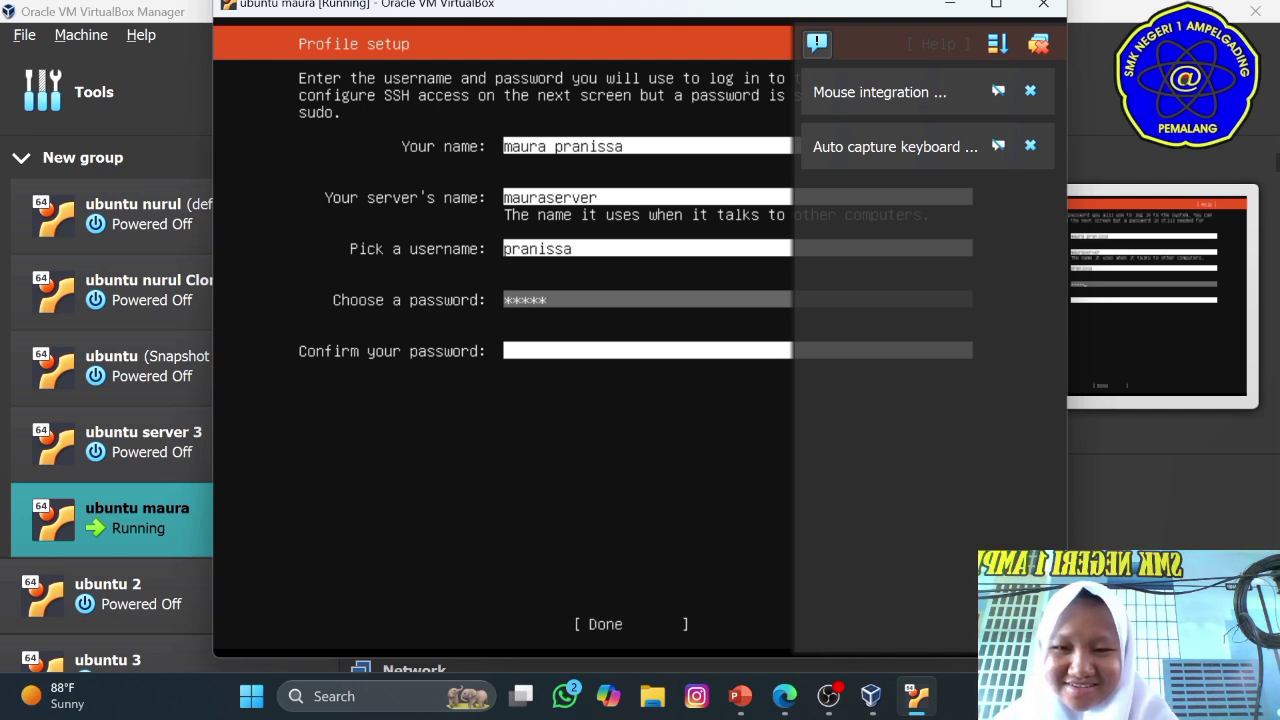
pyautogui.press('Tab')
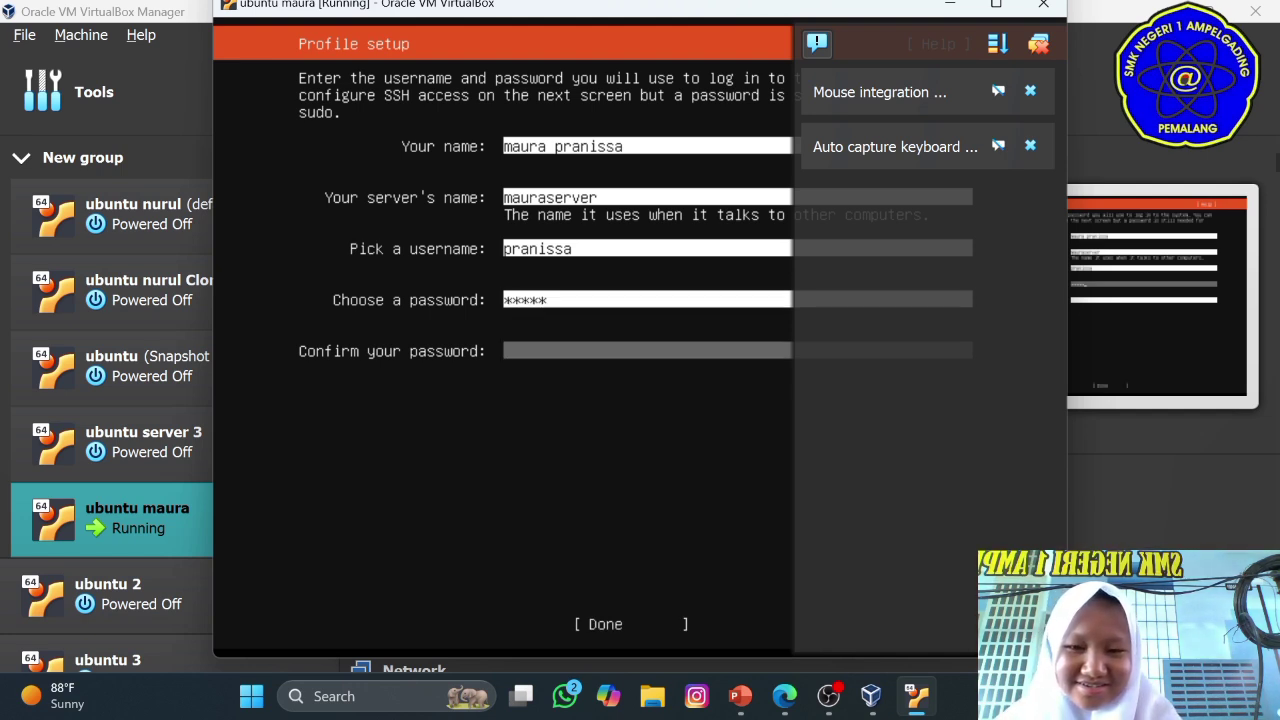
pyautogui.write('*****')
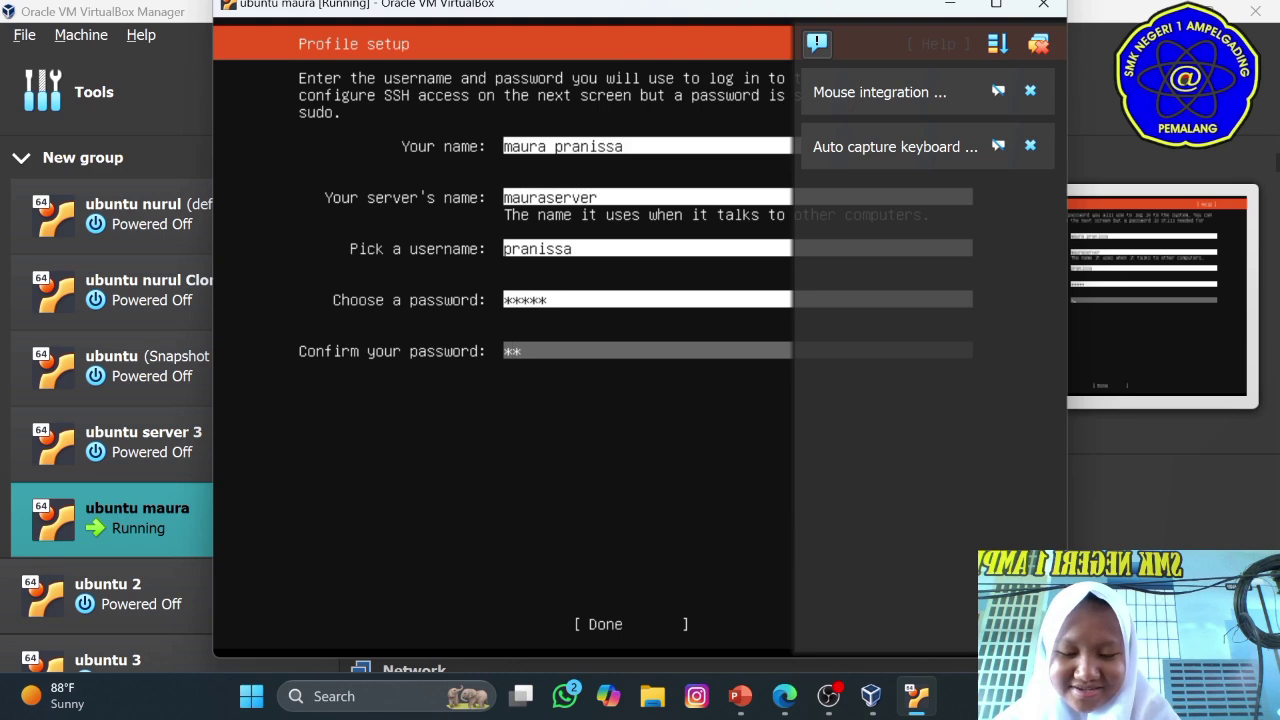
pyautogui.press('Tab')
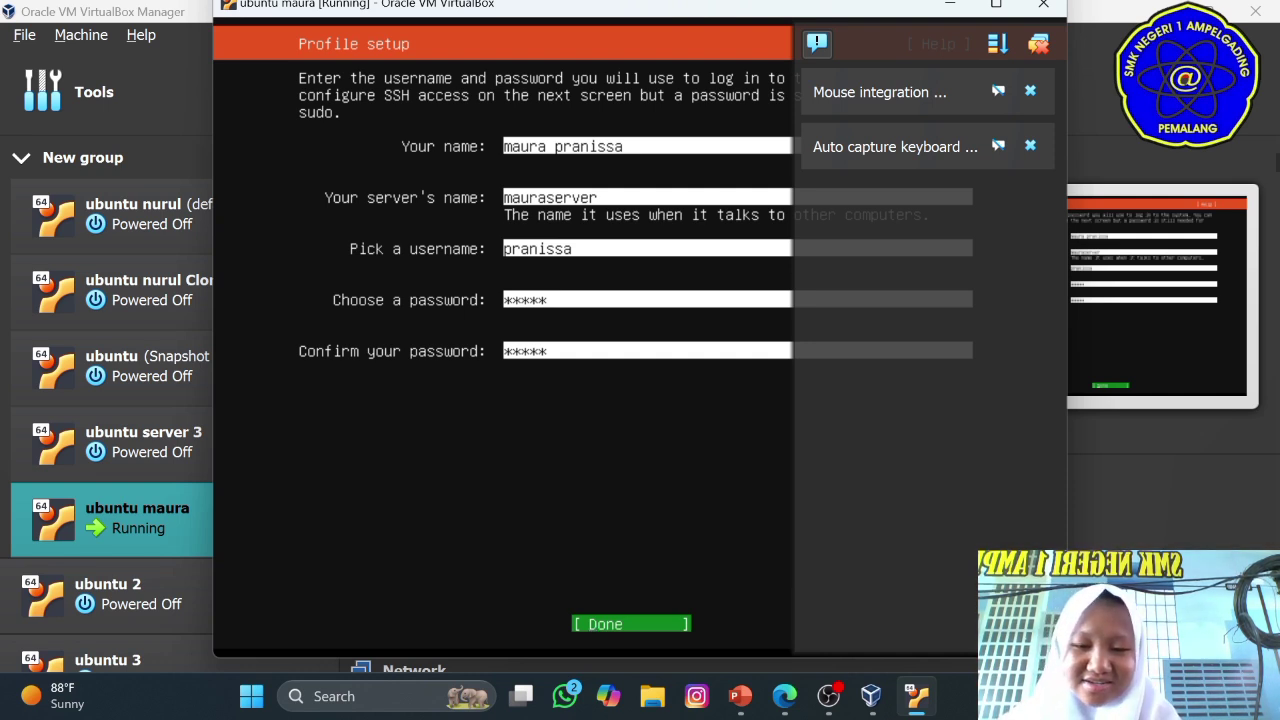
# Submit the profile, enable Install OpenSSH server, and skip featured snaps to start installing
pyautogui.press('Return')
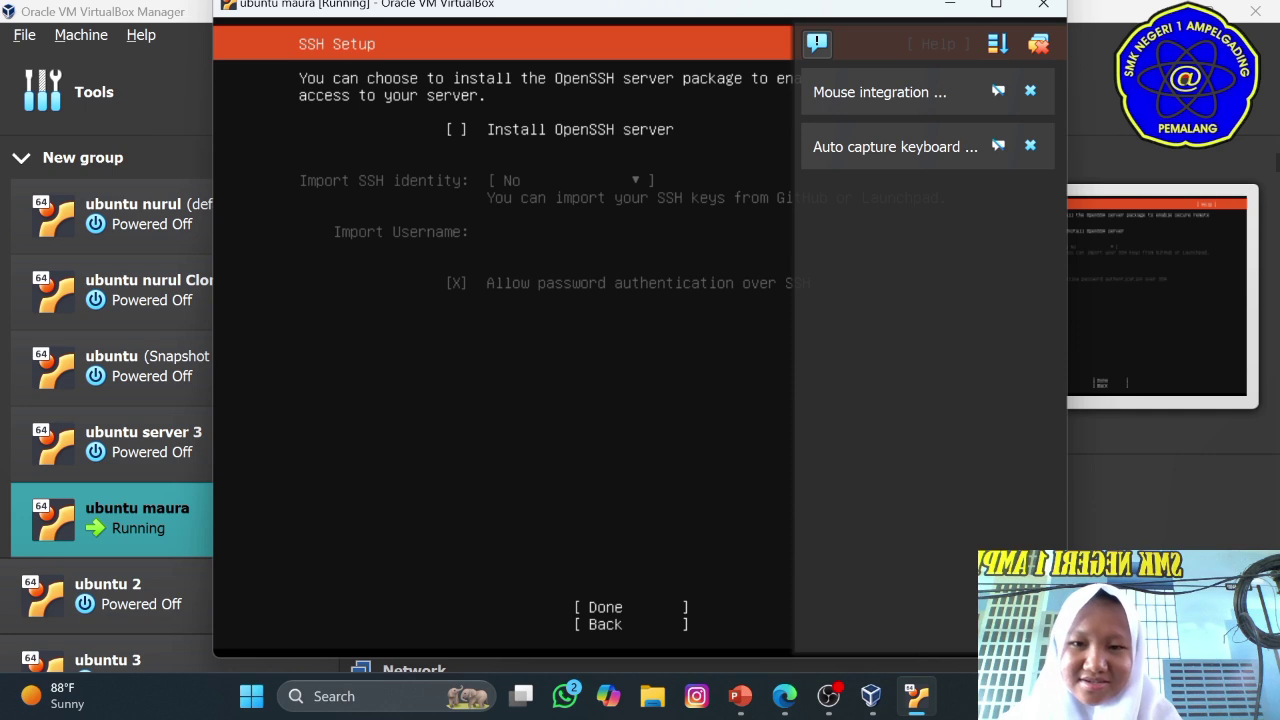
pyautogui.press('space')
pyautogui.press('Return')
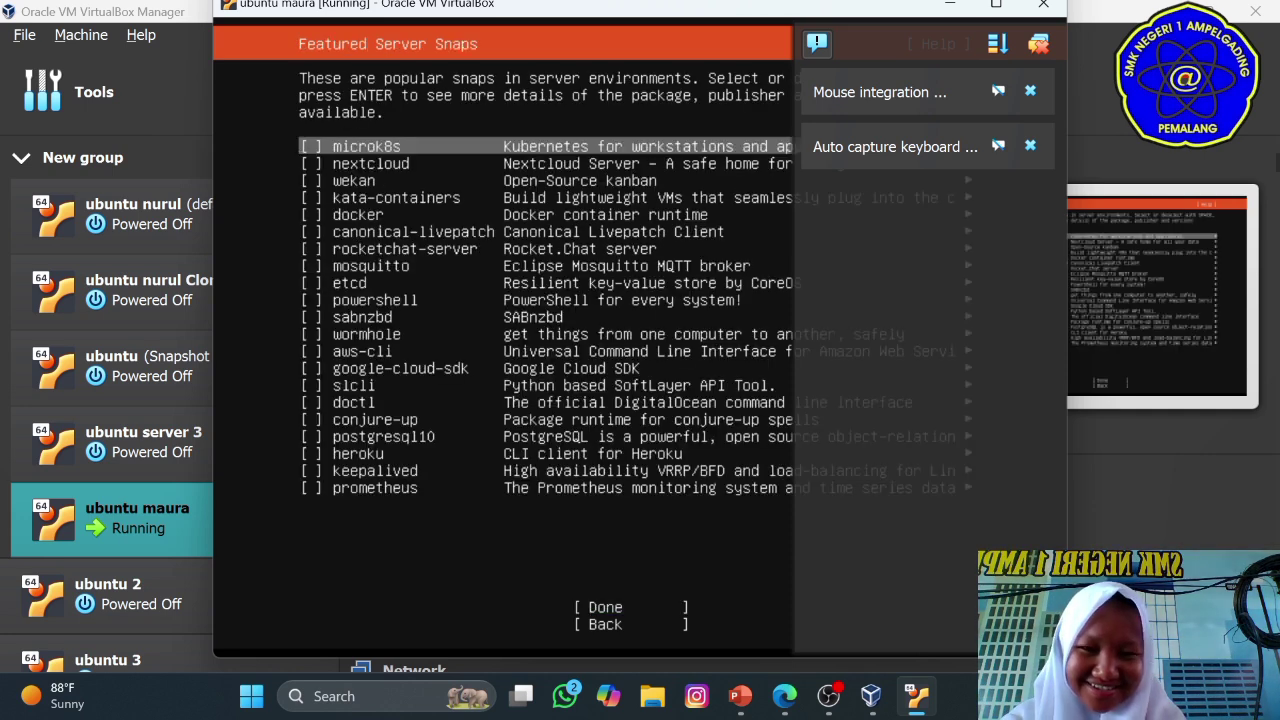
pyautogui.press('Return')
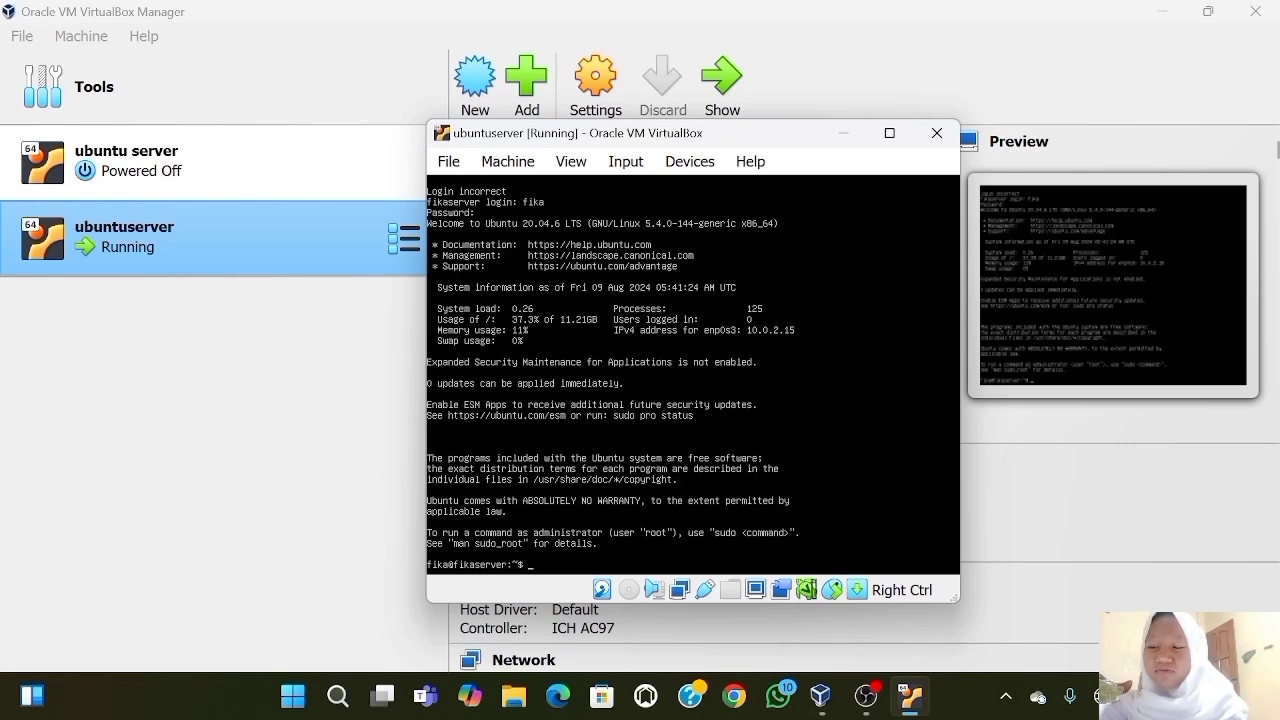
# Switch the VM window to Scaled Mode, then close the running machine
pyautogui.click(580, 172)
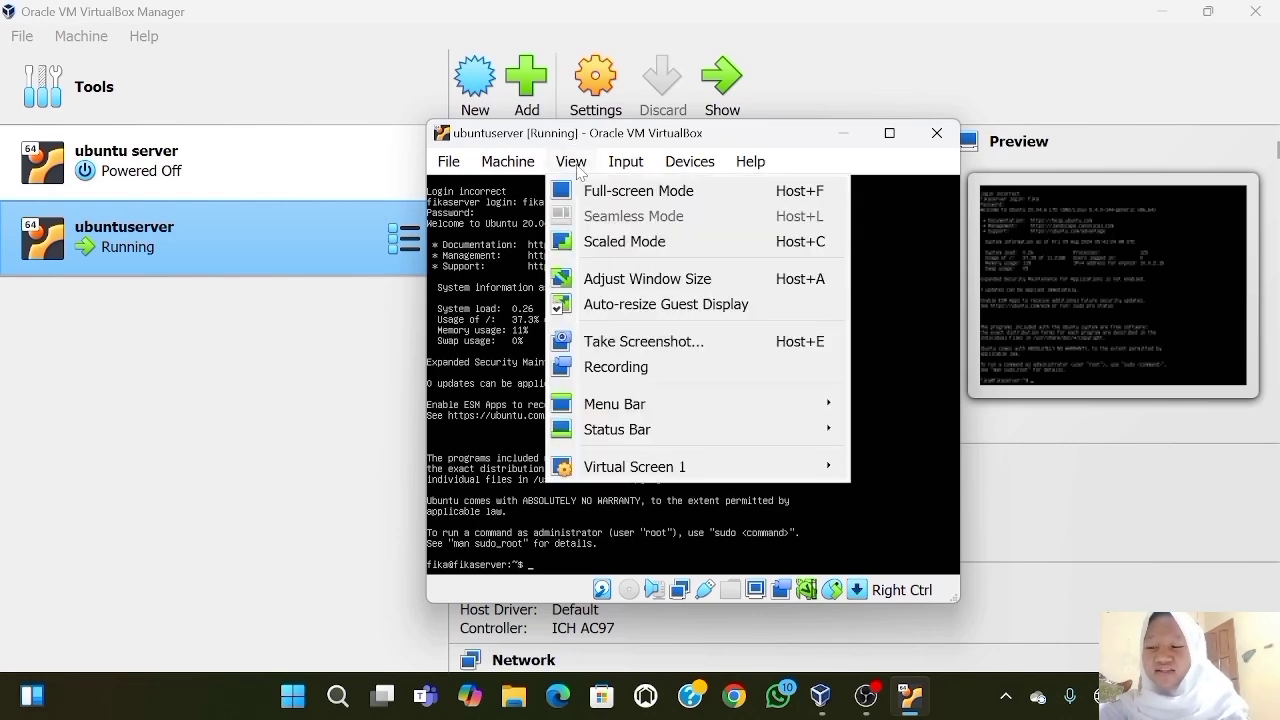
pyautogui.click(605, 240)
pyautogui.click(638, 482)
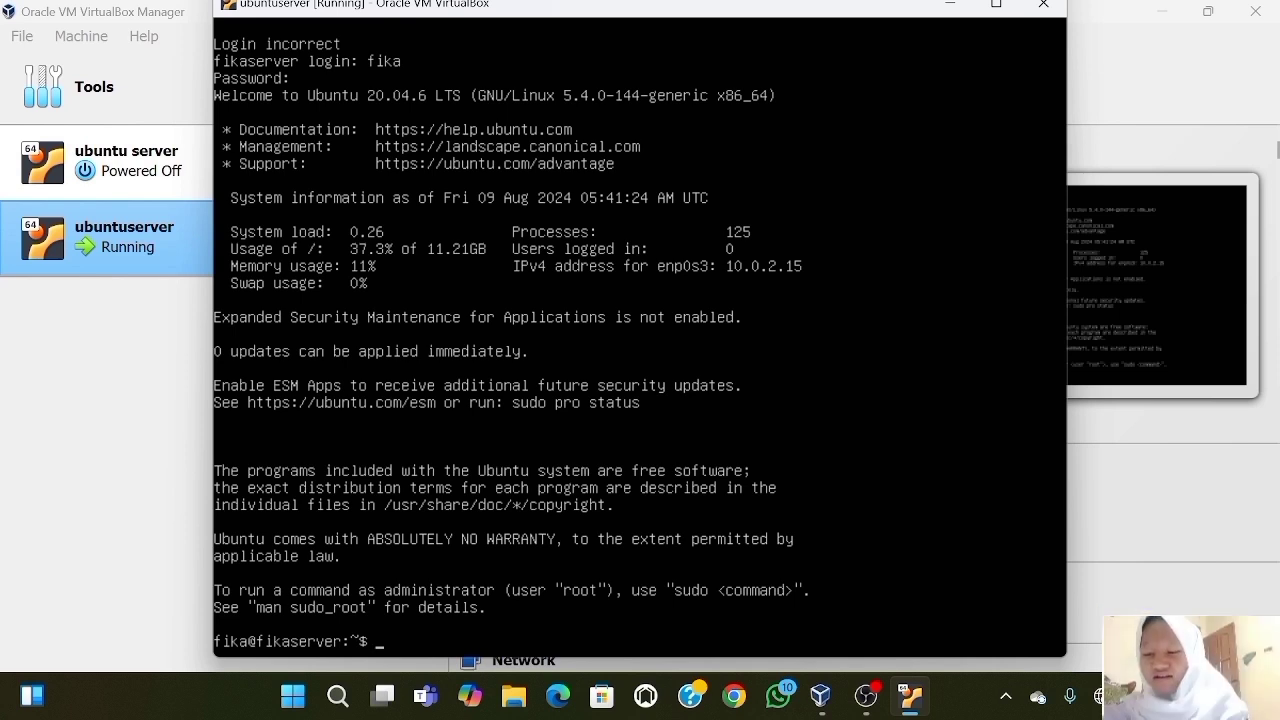
pyautogui.click(1057, 8)
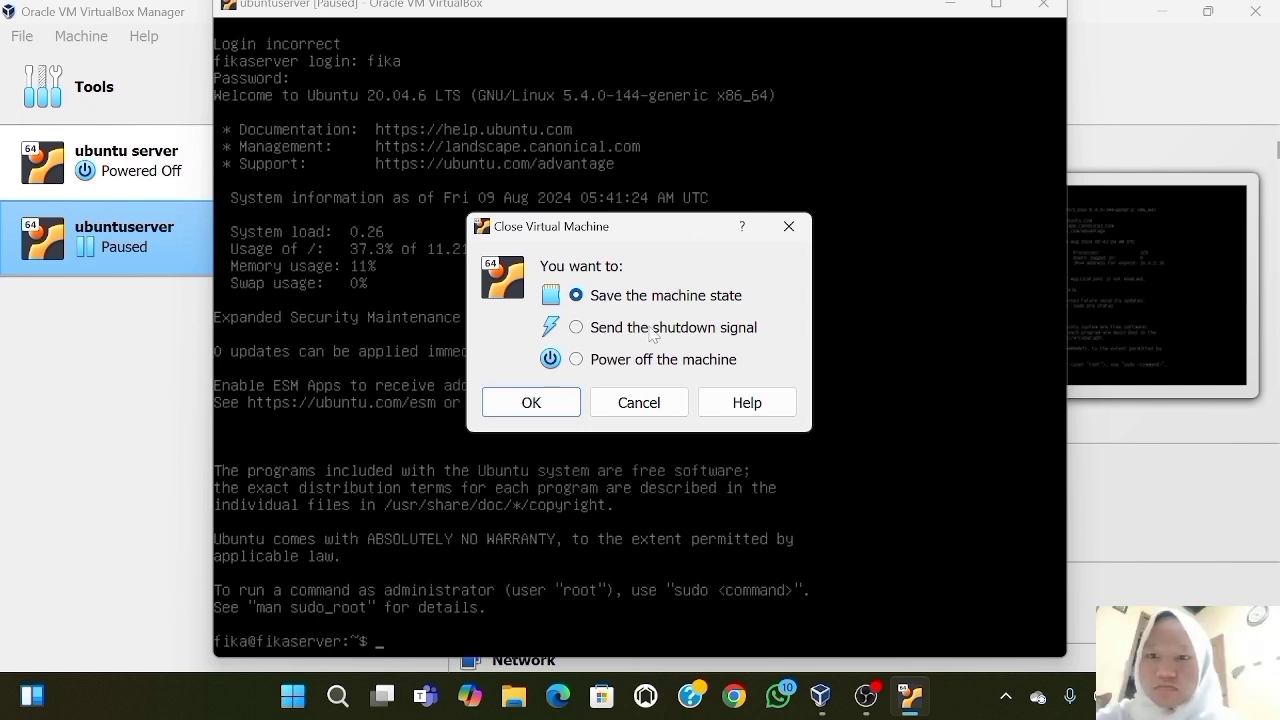
# Confirm Save the machine state to close the ubuntuserver window
pyautogui.click(540, 401)
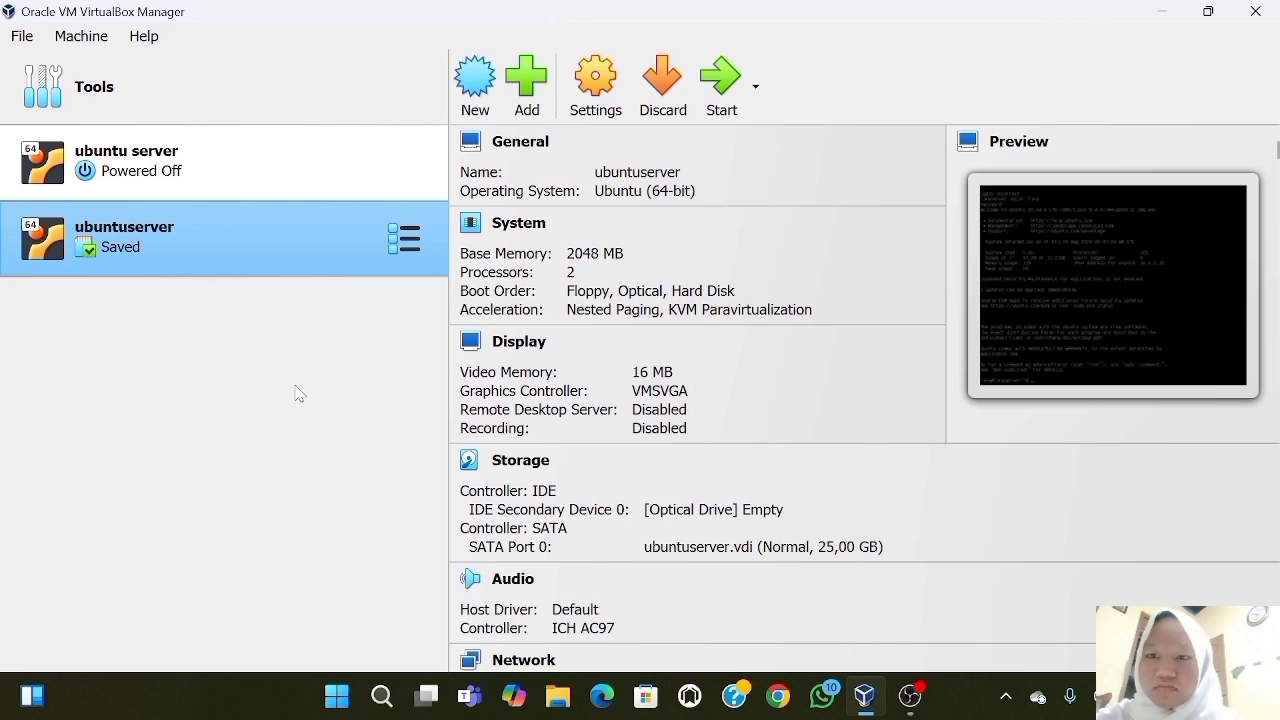
# Resume the saved ubuntuserver VM in scaled mode, dismiss both notices, and bring up the close dialog
pyautogui.click(710, 92)
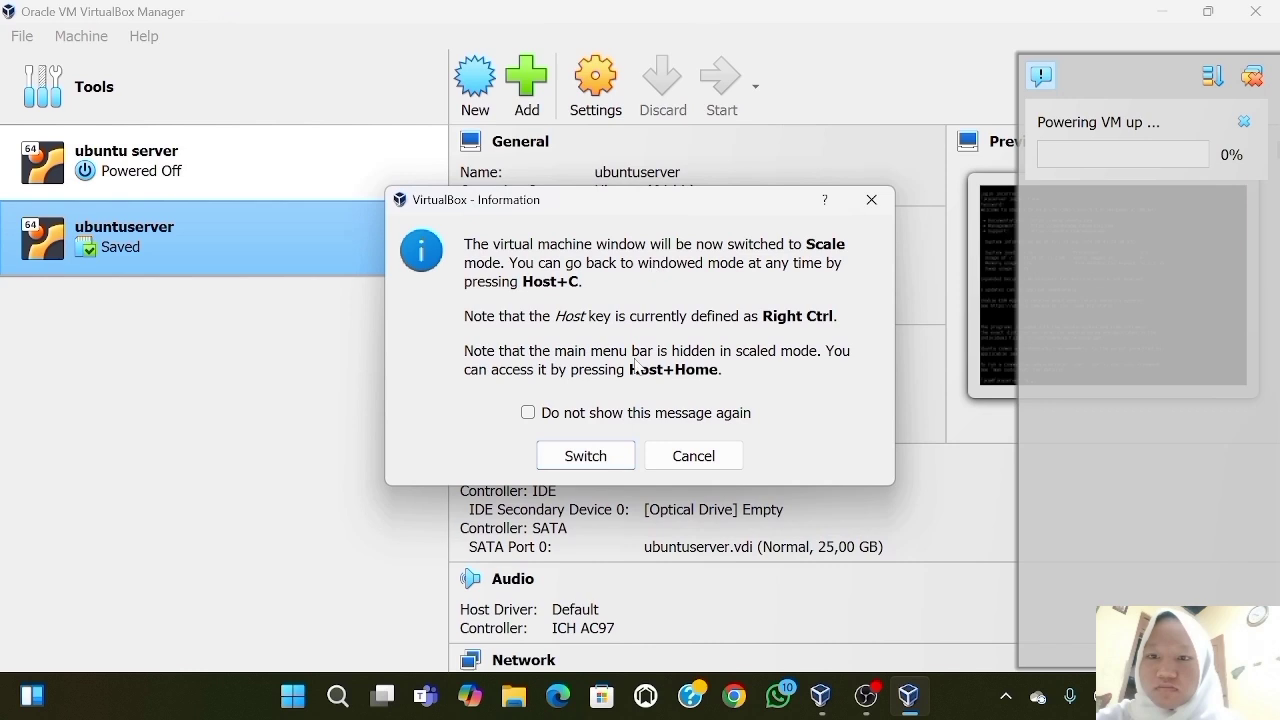
pyautogui.click(586, 456)
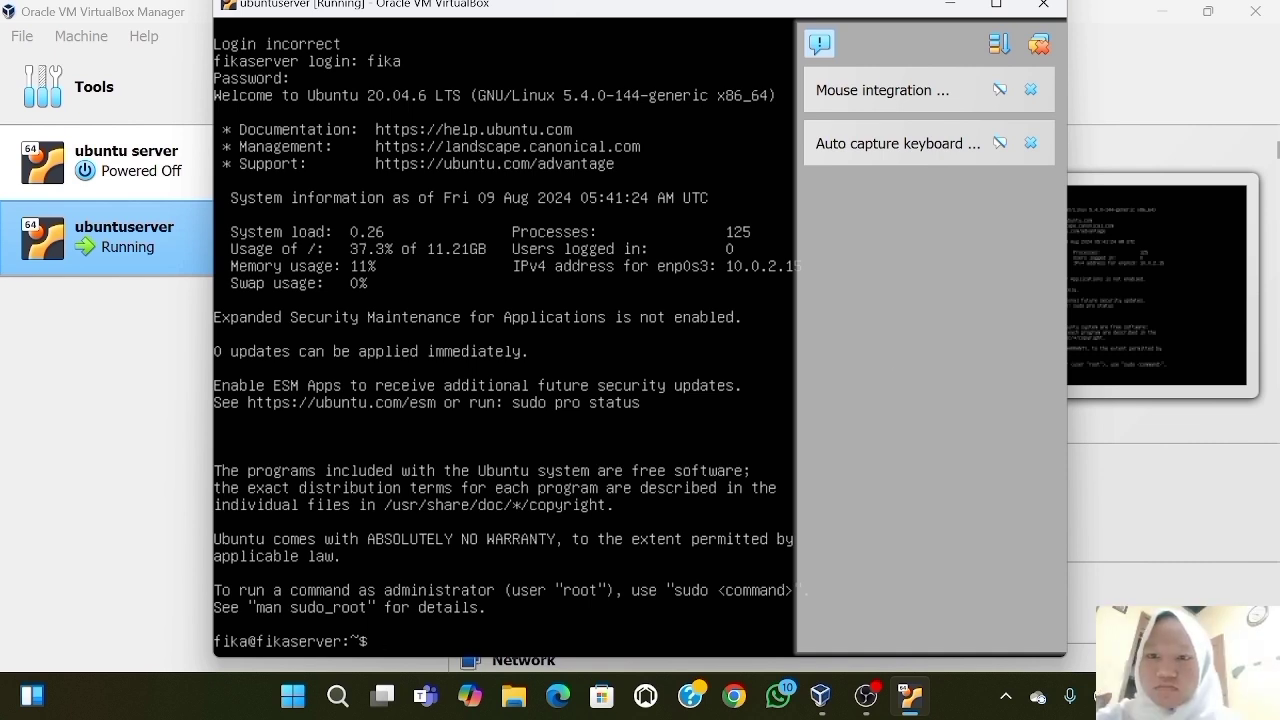
pyautogui.click(1032, 91)
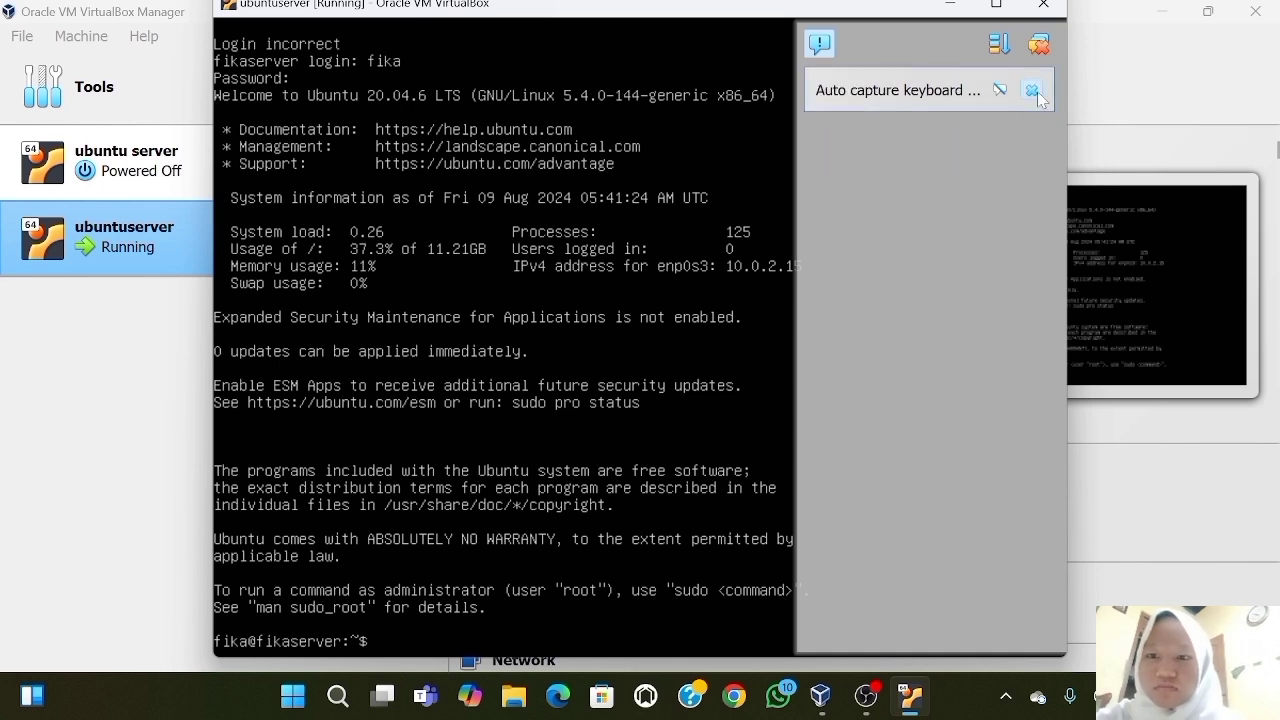
pyautogui.click(1032, 91)
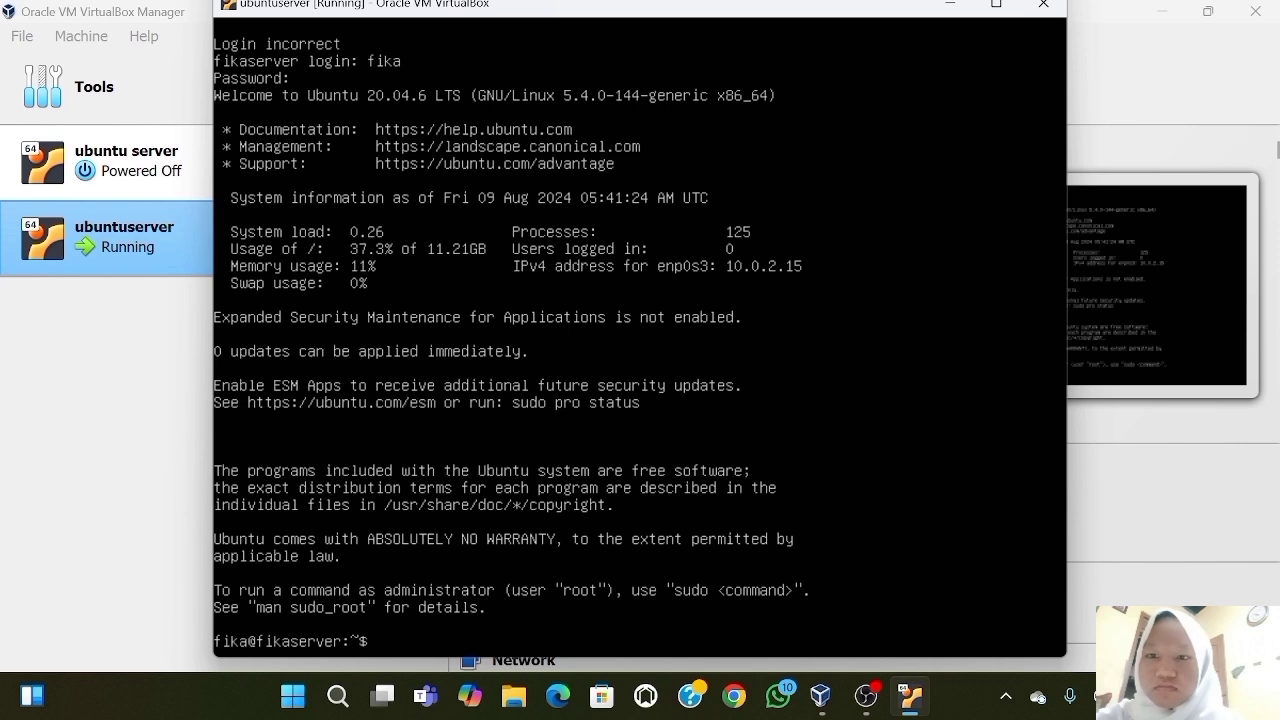
pyautogui.click(1043, 5)
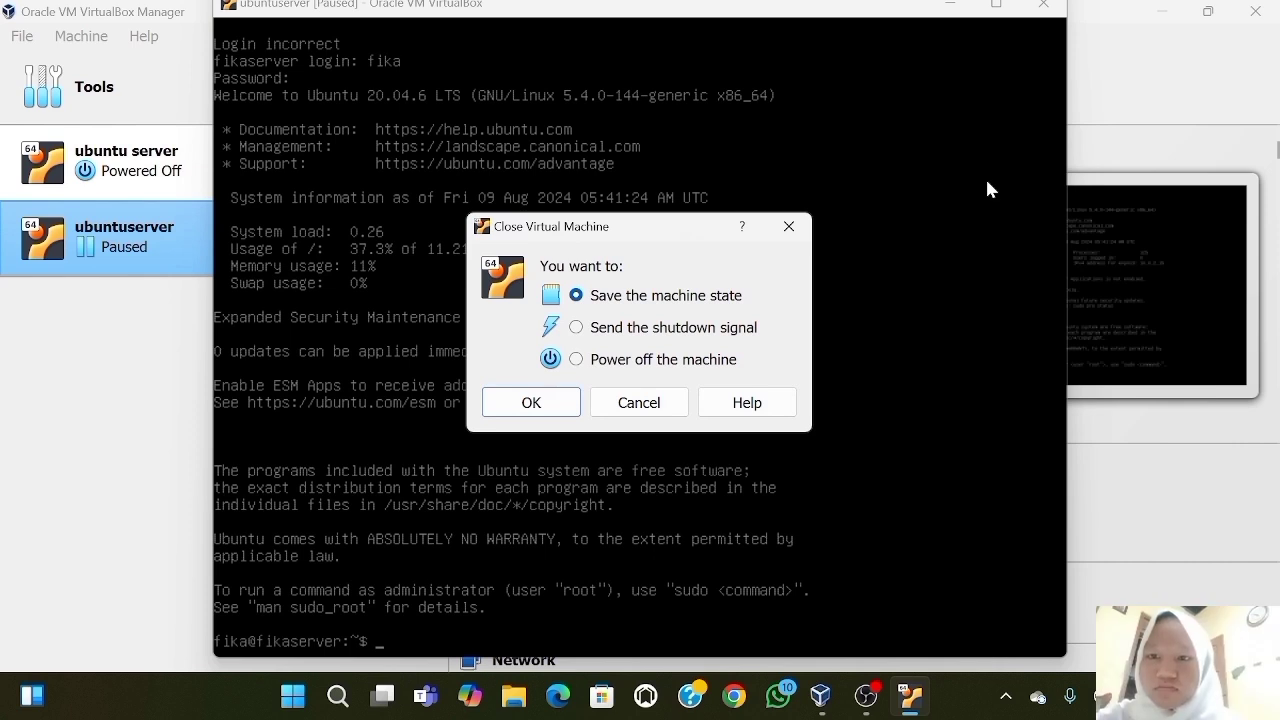
# Choose Power off the machine in the Close Virtual Machine dialog and confirm
pyautogui.click(576, 359)
pyautogui.click(545, 402)
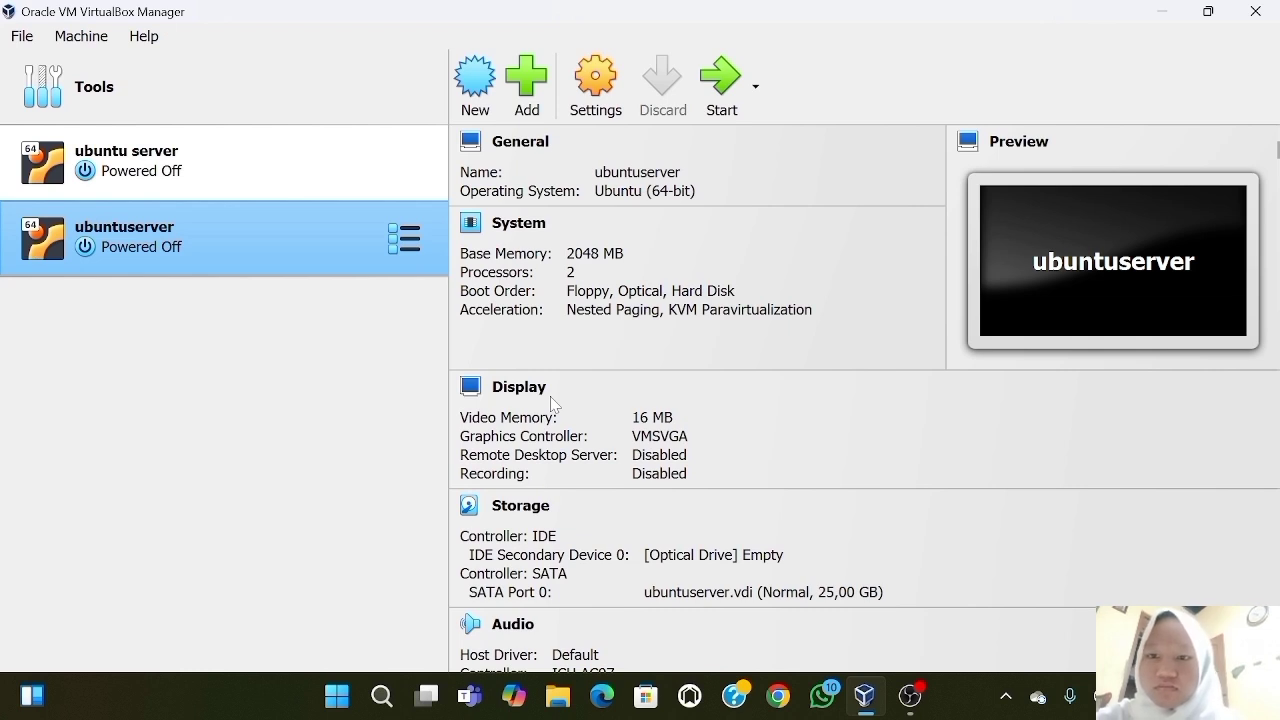
# Boot ubuntuserver in scaled mode, clear the keyboard notice, and log in at the console
pyautogui.click(720, 110)
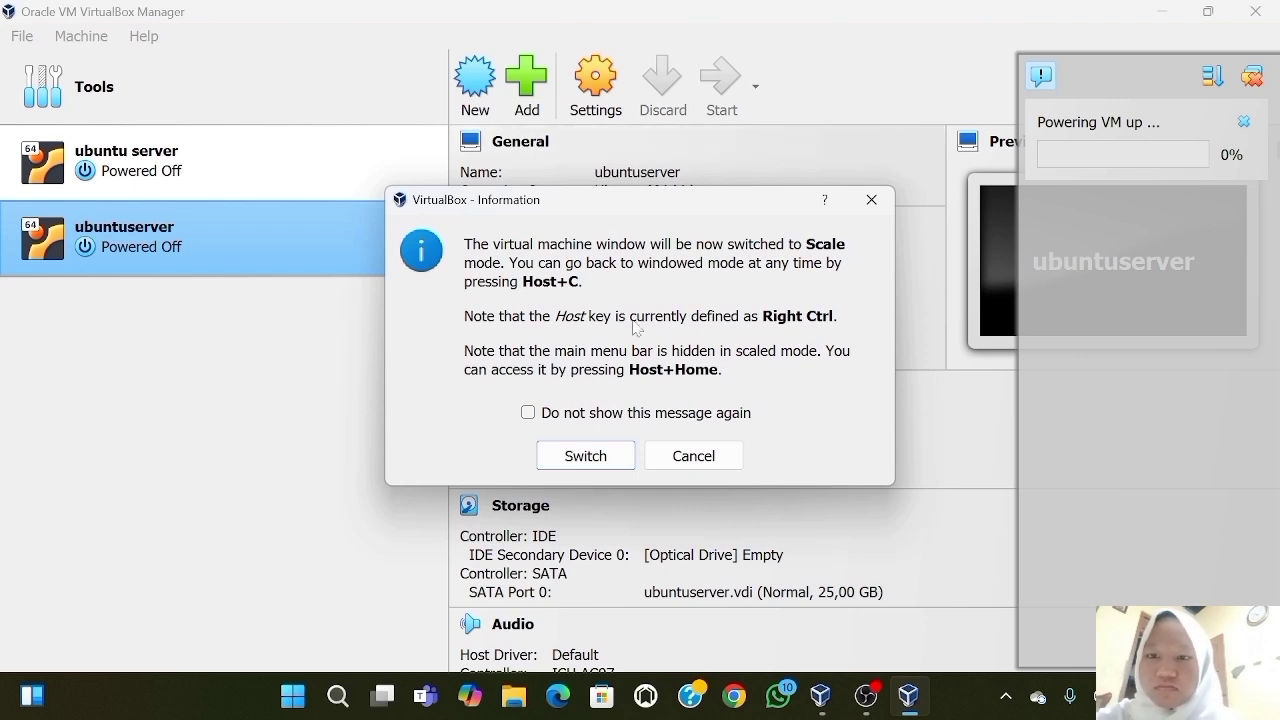
pyautogui.click(586, 455)
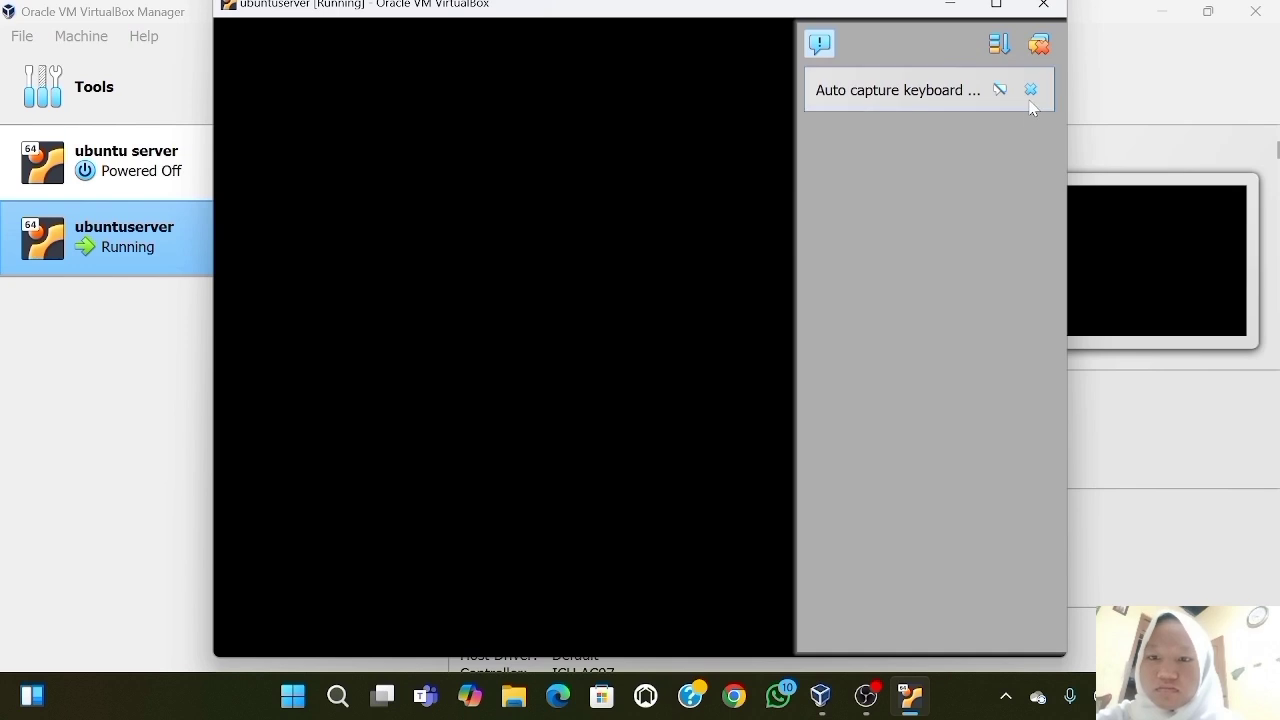
pyautogui.click(1031, 91)
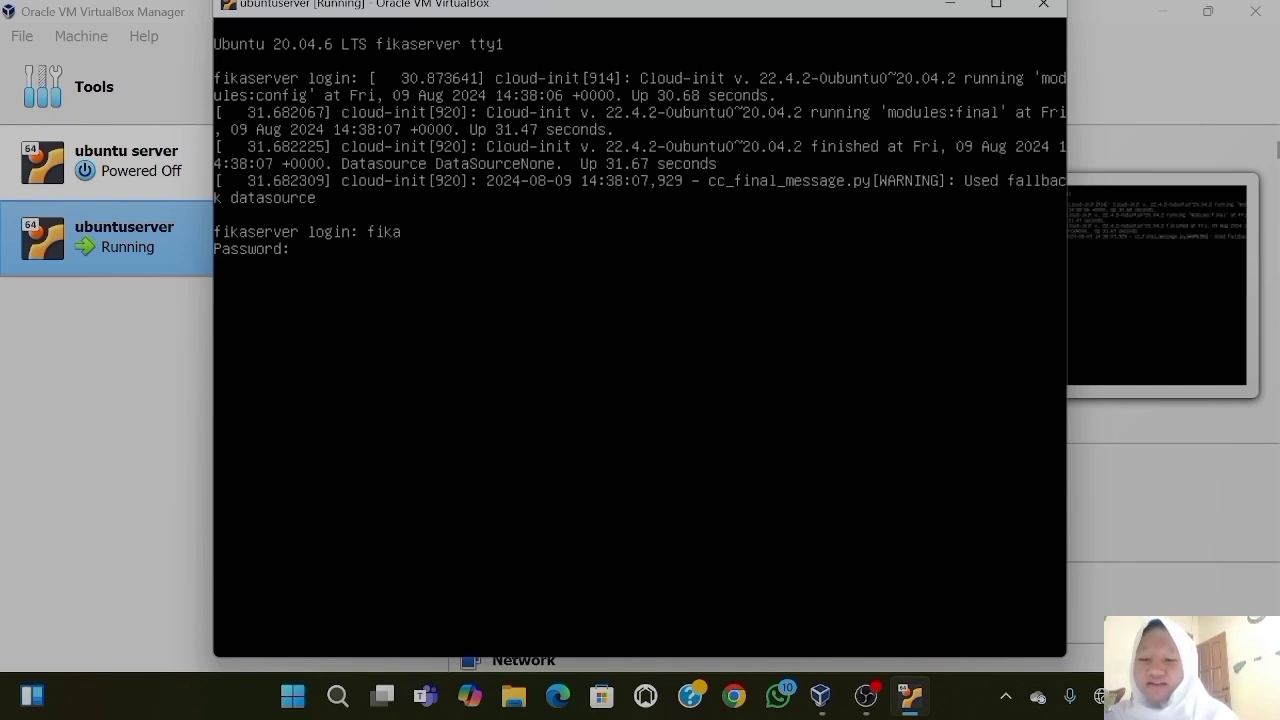
pyautogui.press('Return')
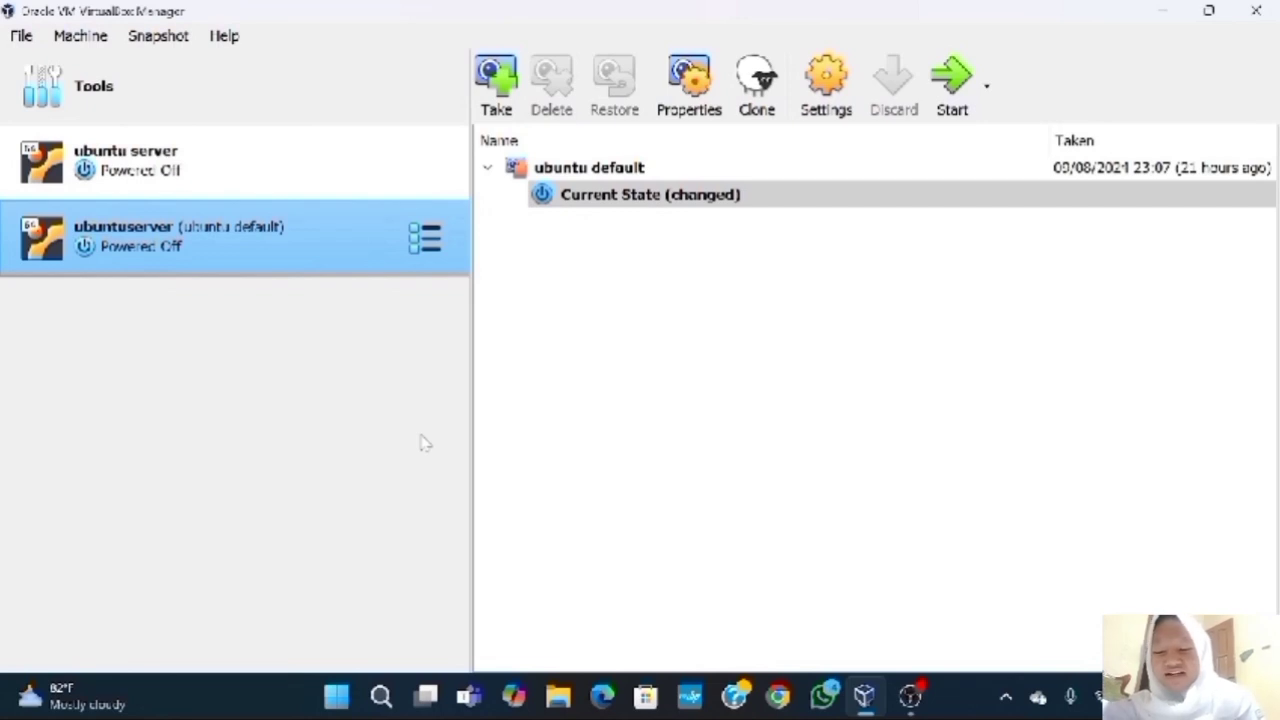
# Choose Clone... from the ubuntuserver context menu to open the clone wizard
pyautogui.rightClick(366, 251)
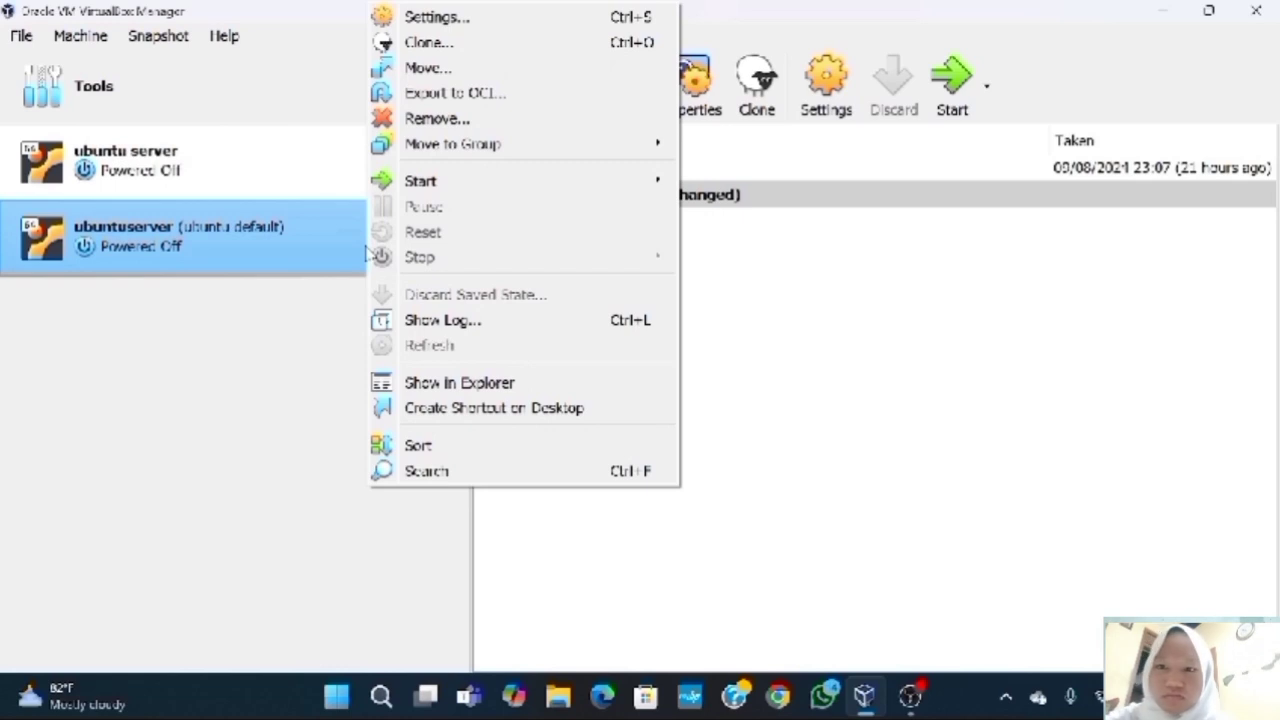
pyautogui.click(409, 50)
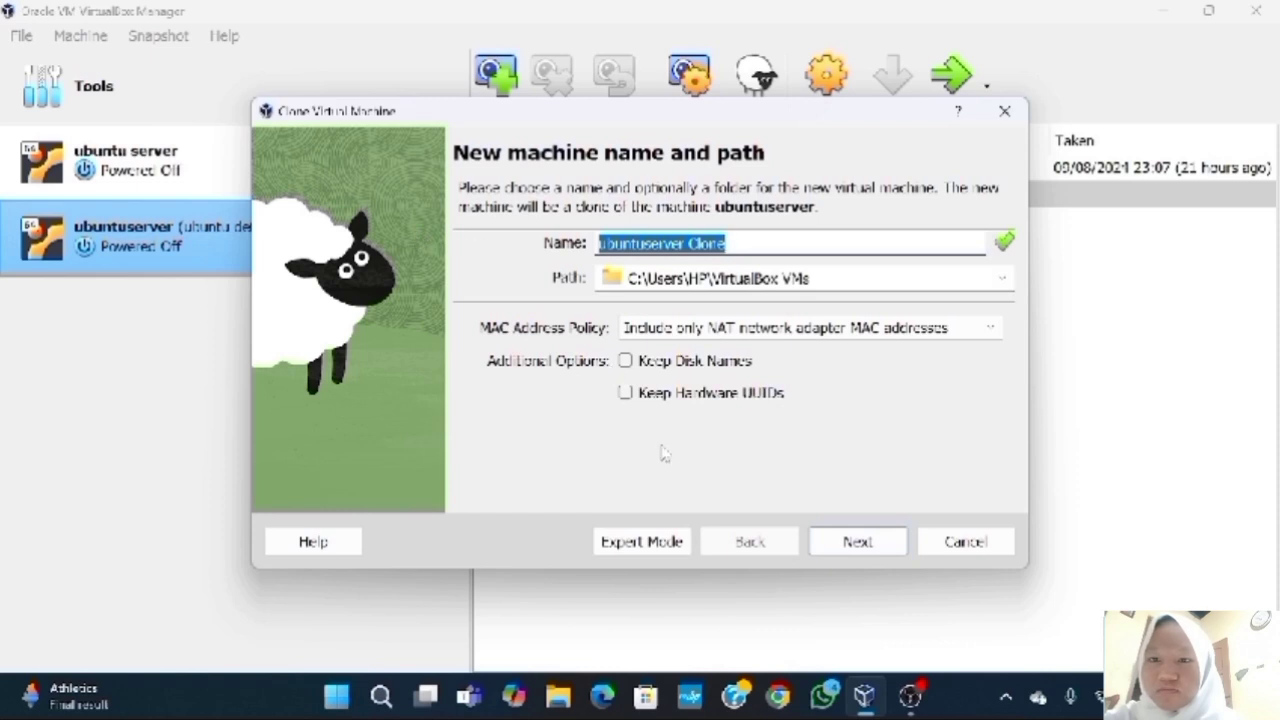
# Accept the name 'ubuntuserver Clone', keep Full clone, and finish from Current machine state
pyautogui.click(862, 543)
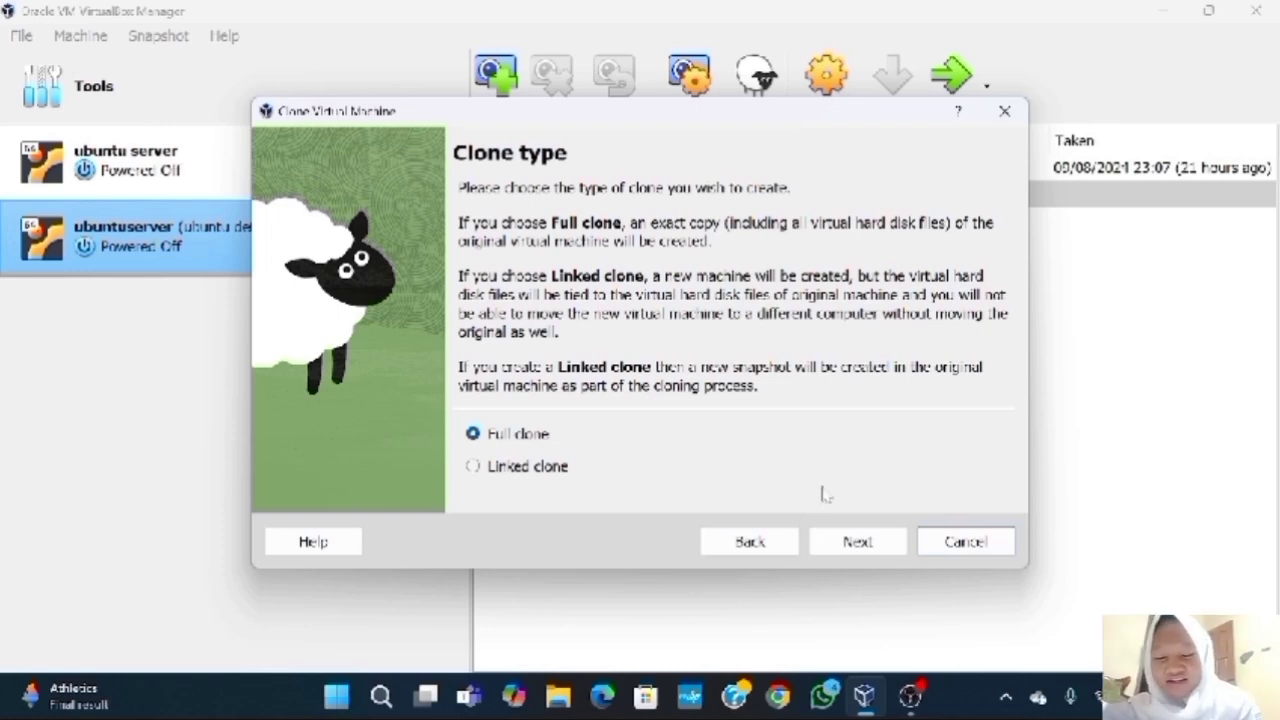
pyautogui.click(855, 542)
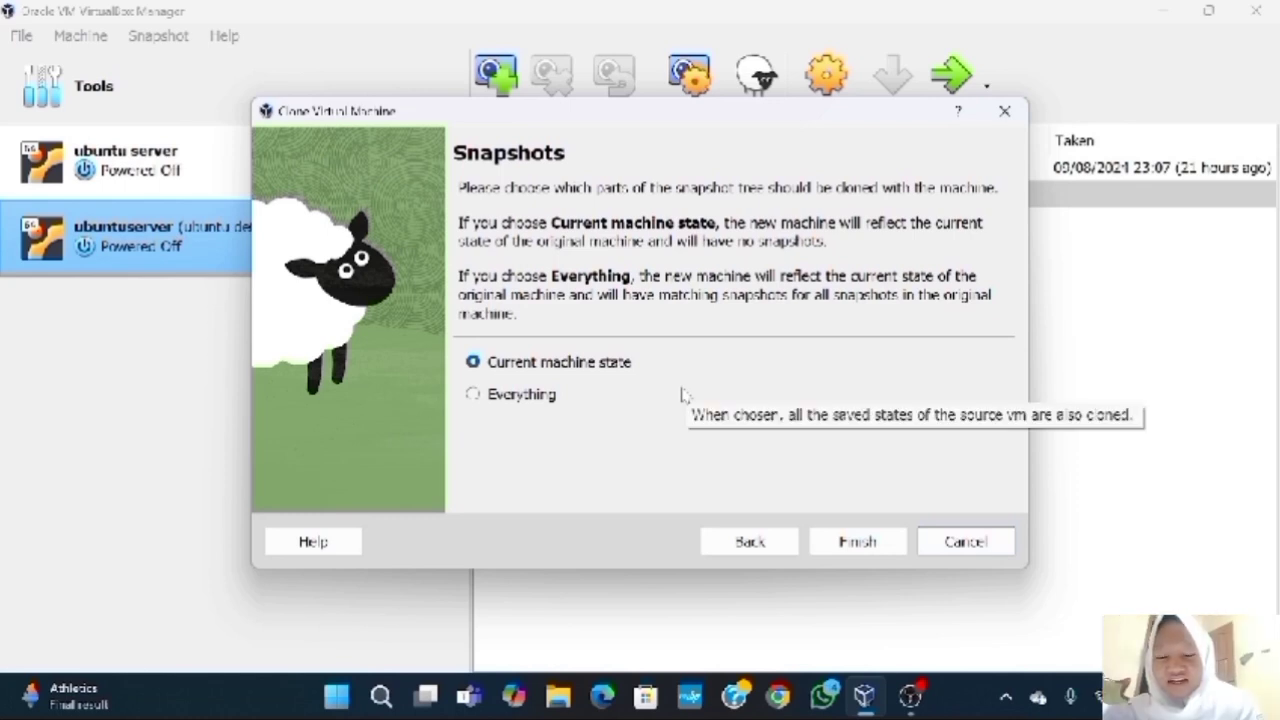
pyautogui.click(866, 533)
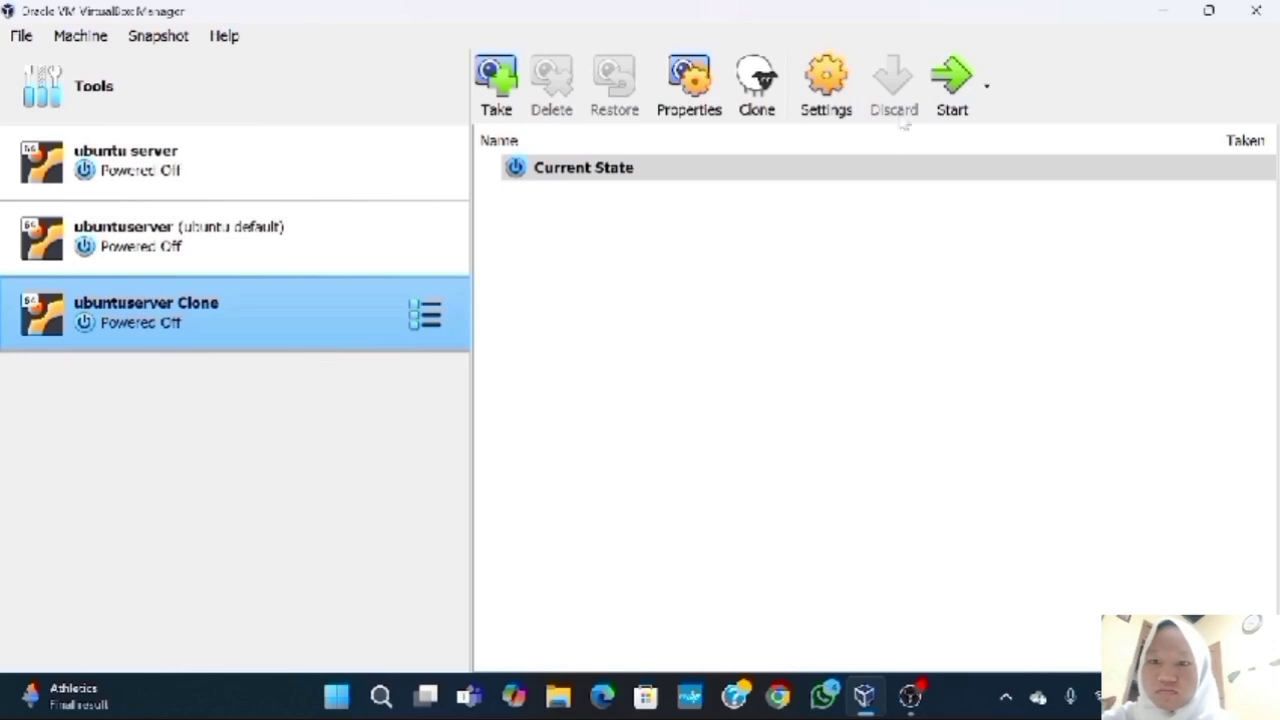
# Start ubuntuserver Clone and reselect its row in the machine list
pyautogui.click(931, 90)
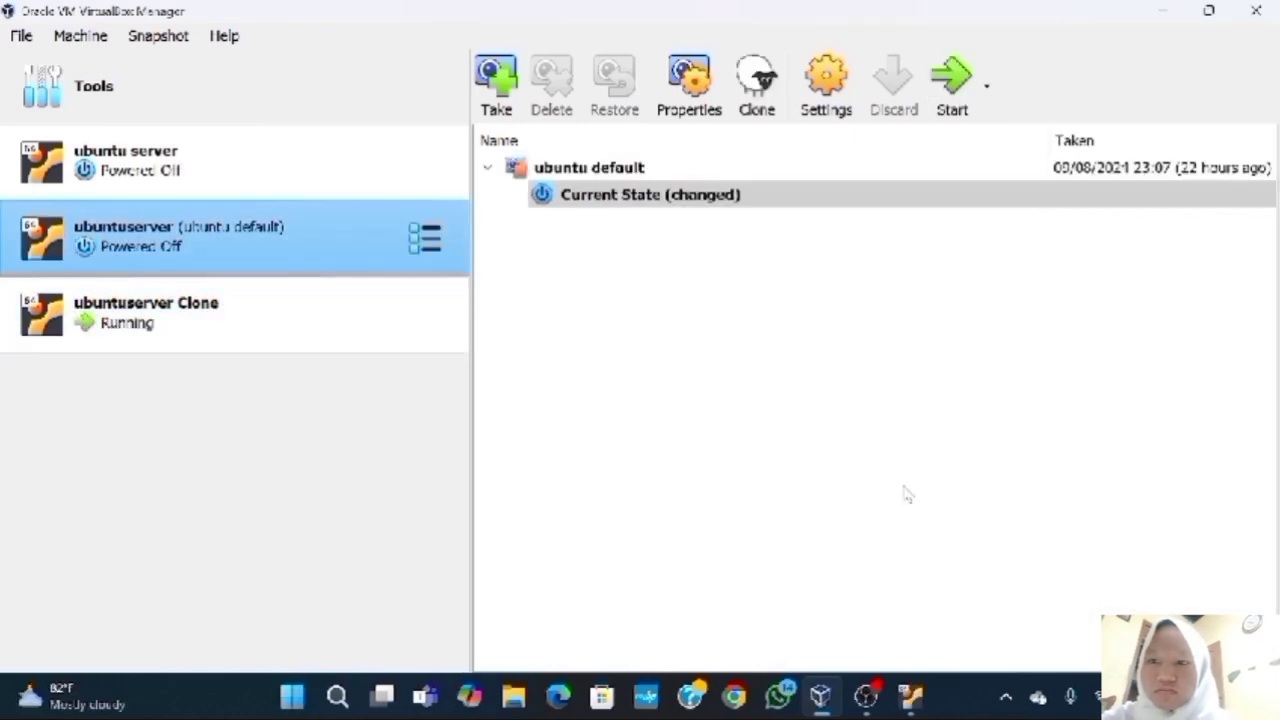
pyautogui.click(306, 343)
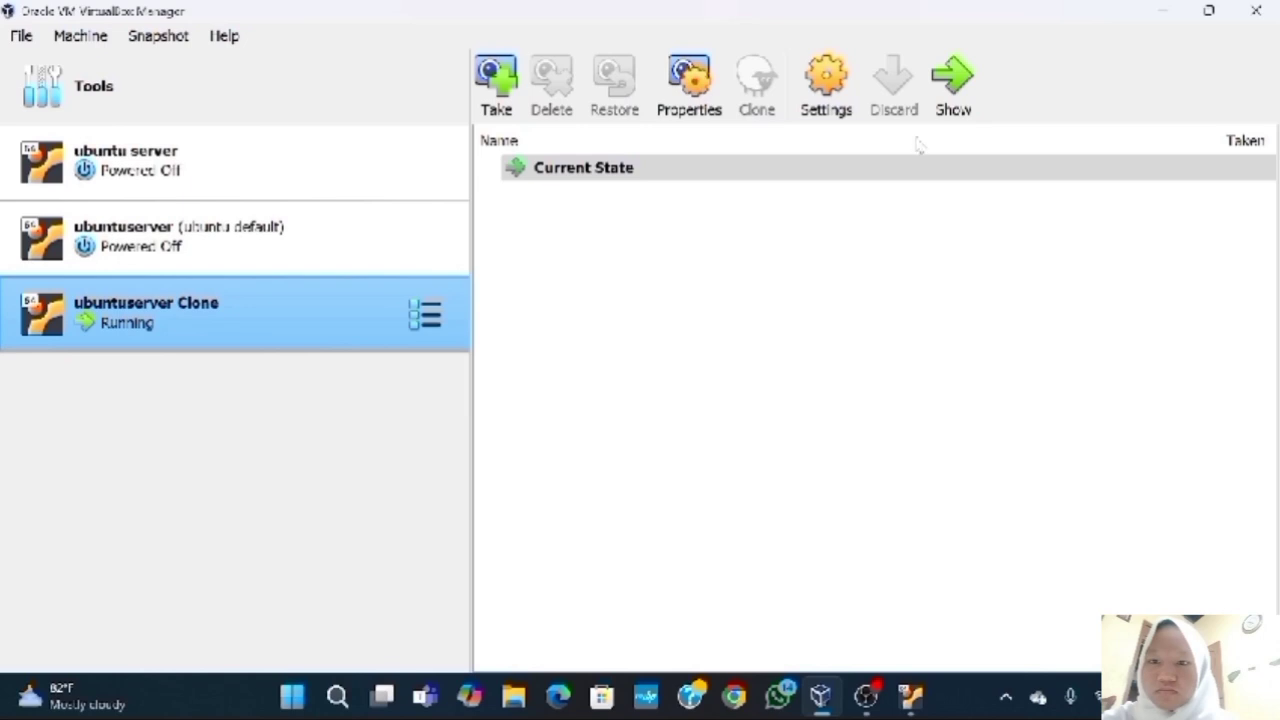
# Show the clone's console, dismiss both notices, and log in with the username and password
pyautogui.click(952, 104)
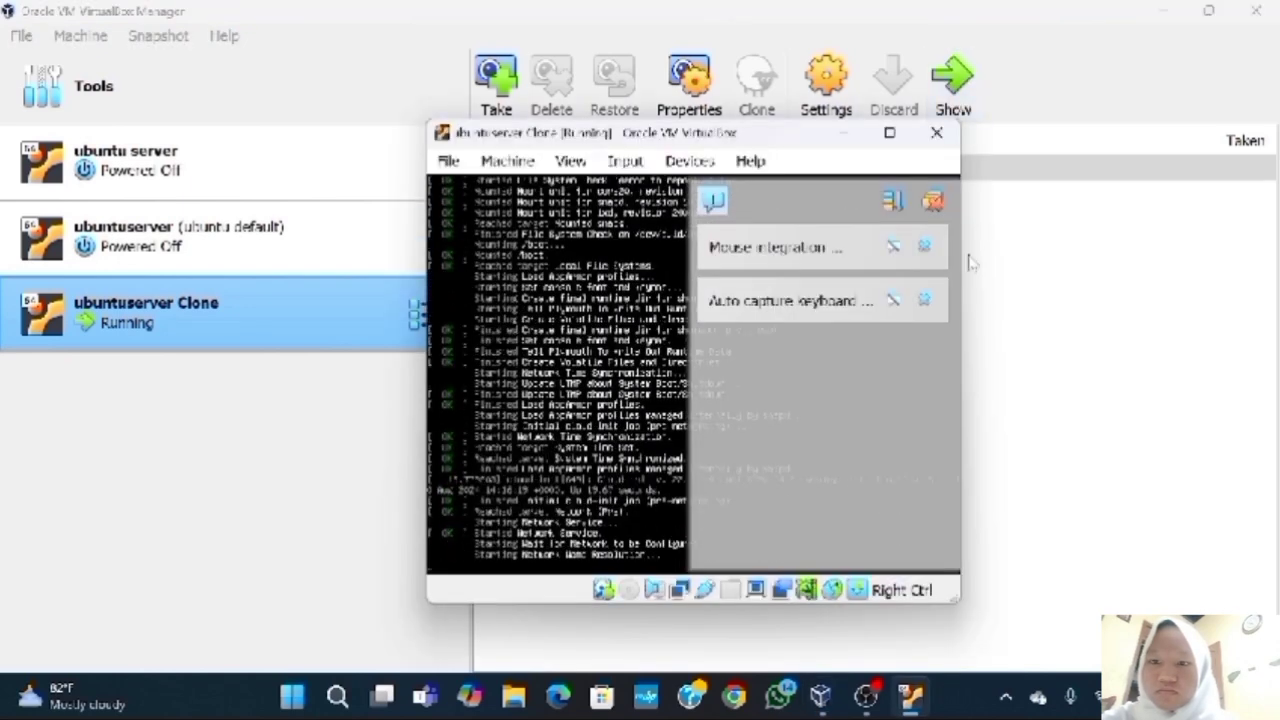
pyautogui.click(926, 248)
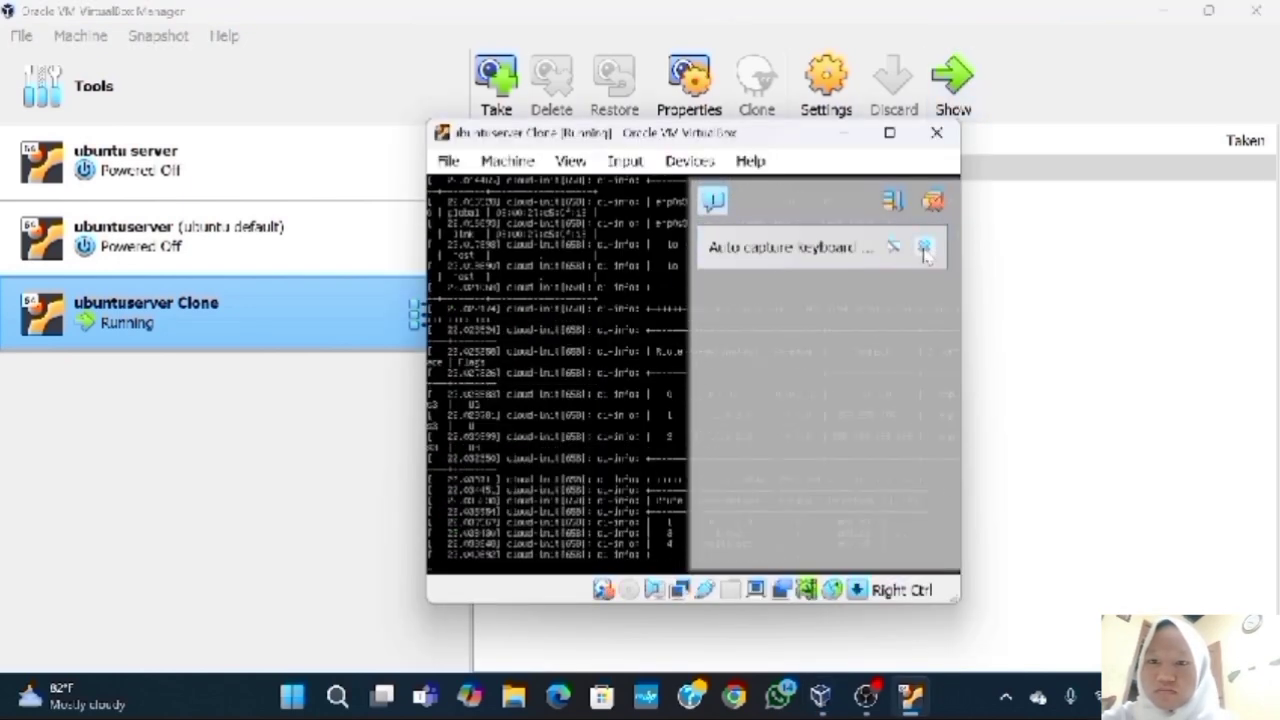
pyautogui.click(926, 248)
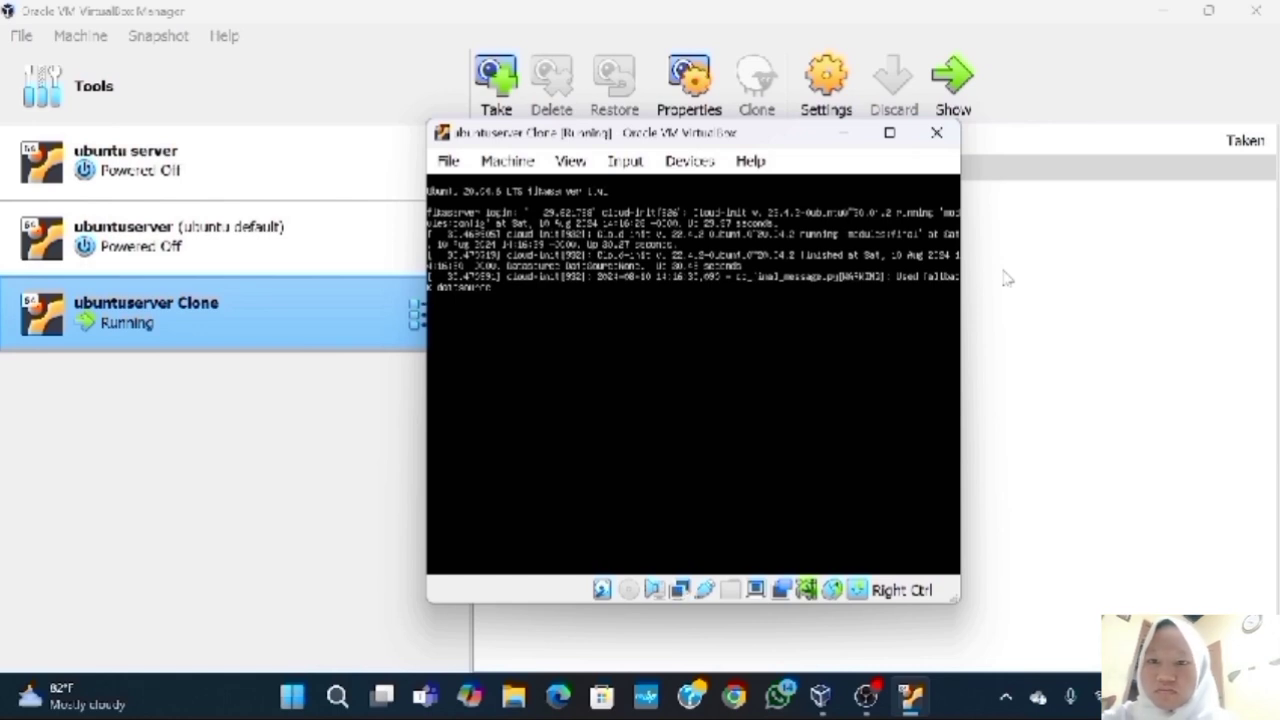
pyautogui.press('Return')
pyautogui.press('Return')
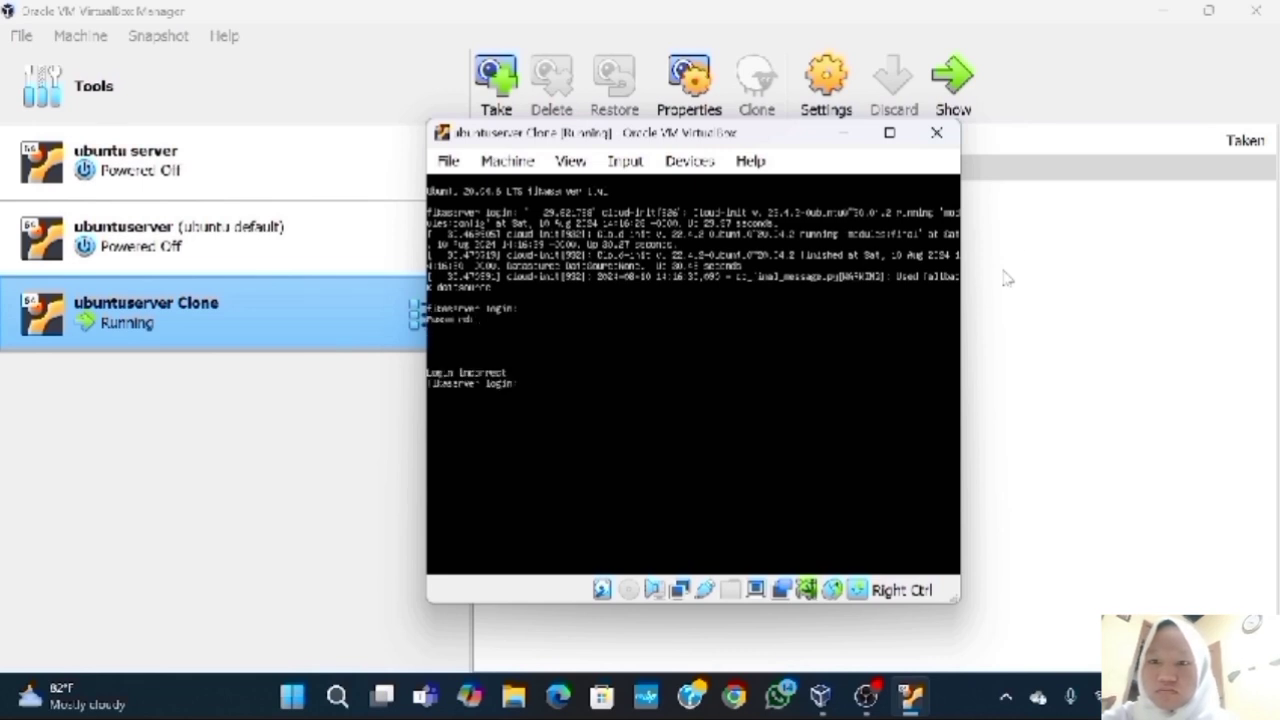
pyautogui.write('lisa')
pyautogui.press('Return')
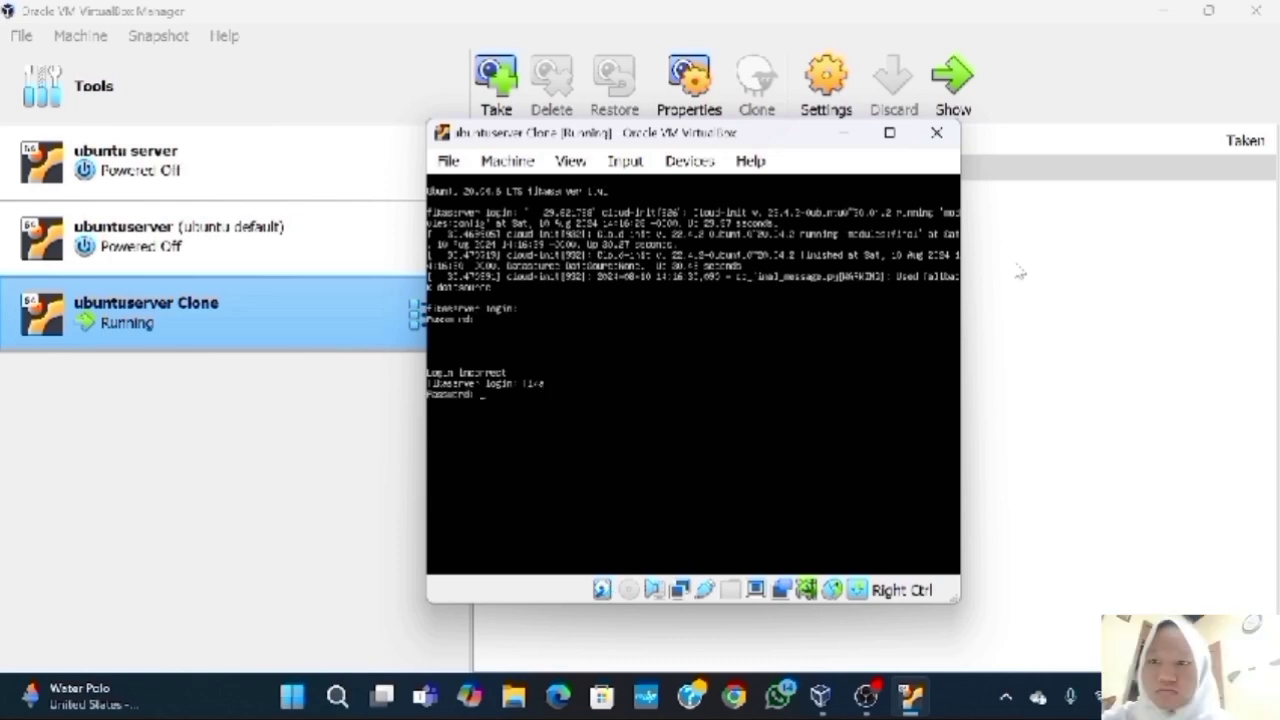
pyautogui.press('Return')
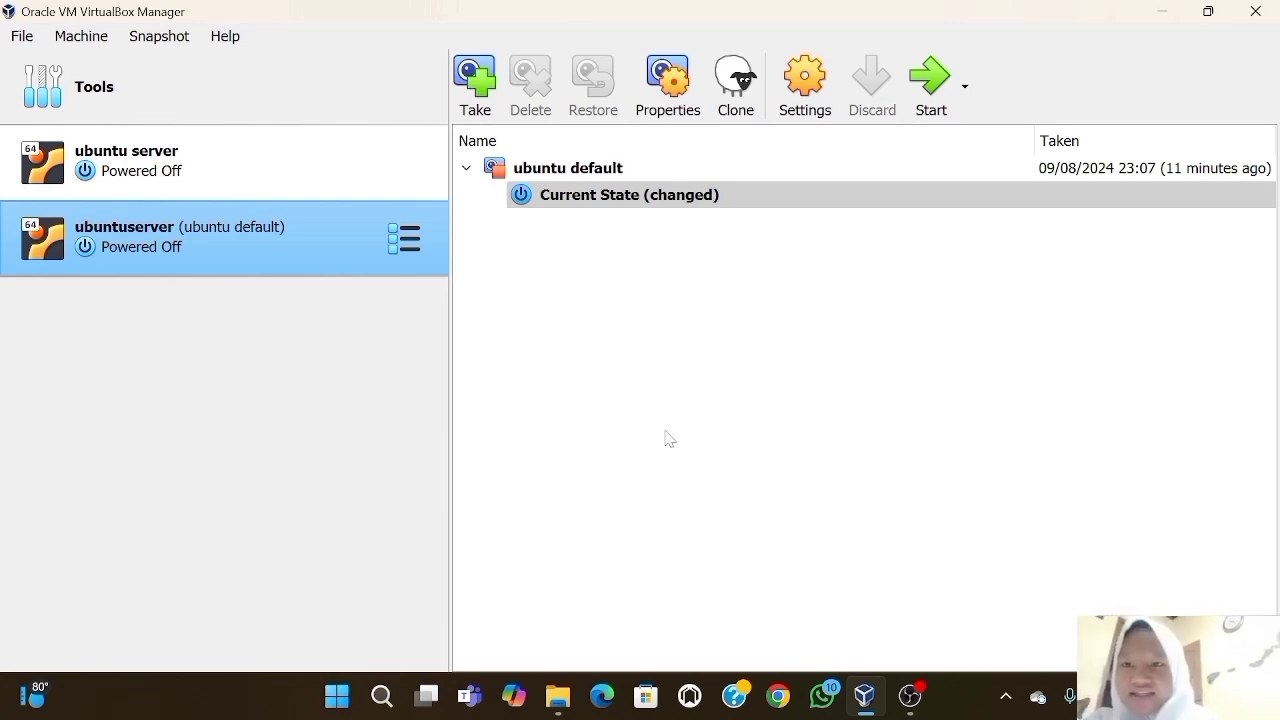
# Start ubuntuserver and dismiss the keyboard capture and mouse integration notices
pyautogui.click(915, 108)
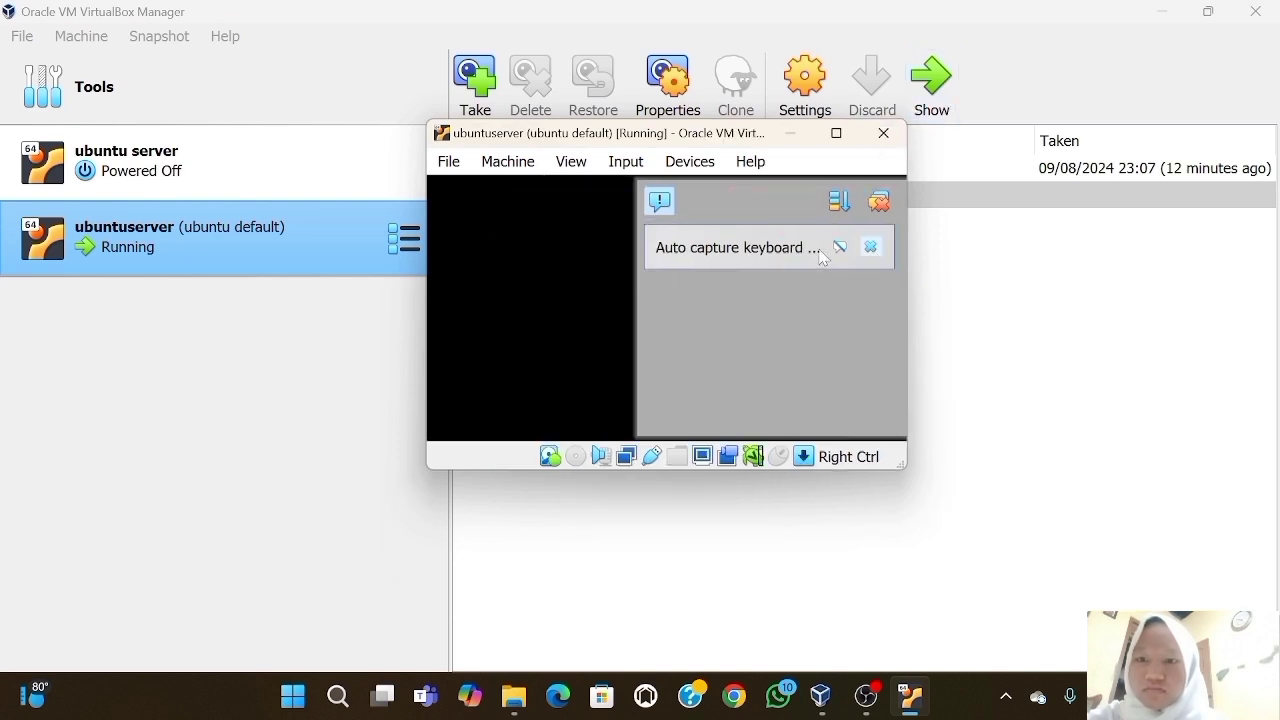
pyautogui.click(818, 256)
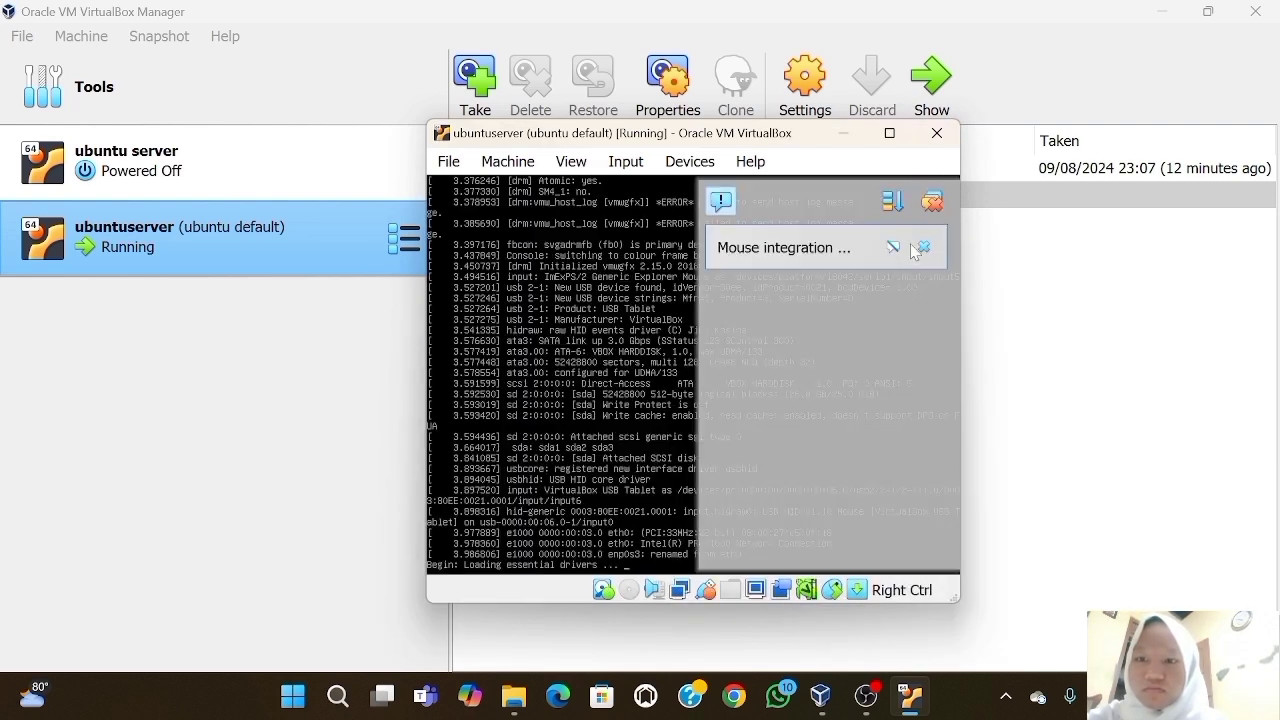
pyautogui.click(926, 248)
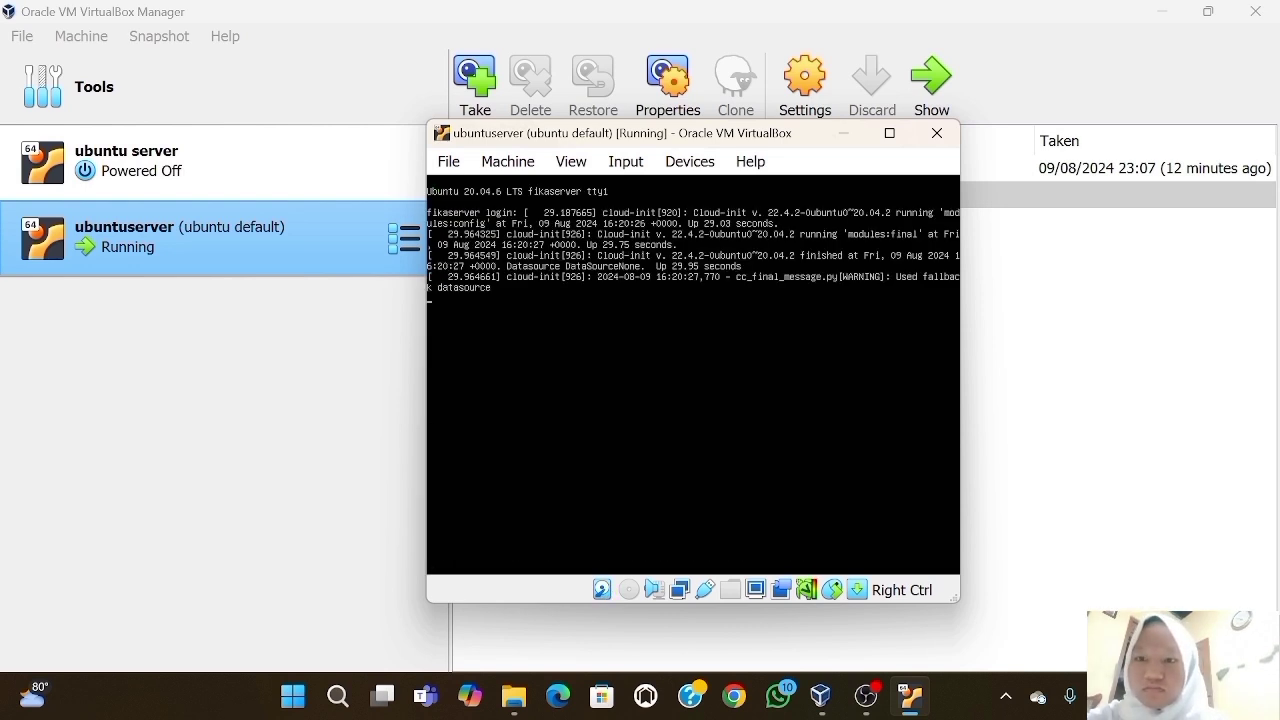
# Enter the username and password at the ubuntuserver console login prompt
pyautogui.press('Return')
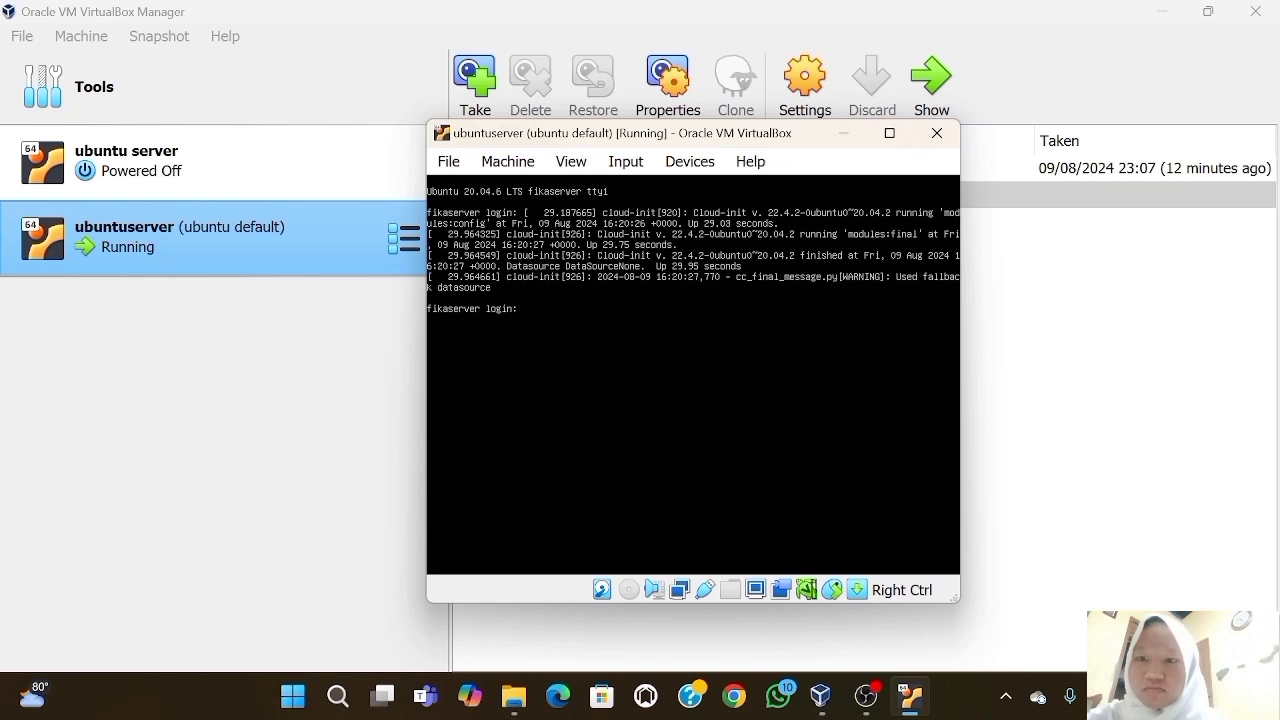
pyautogui.write('fika')
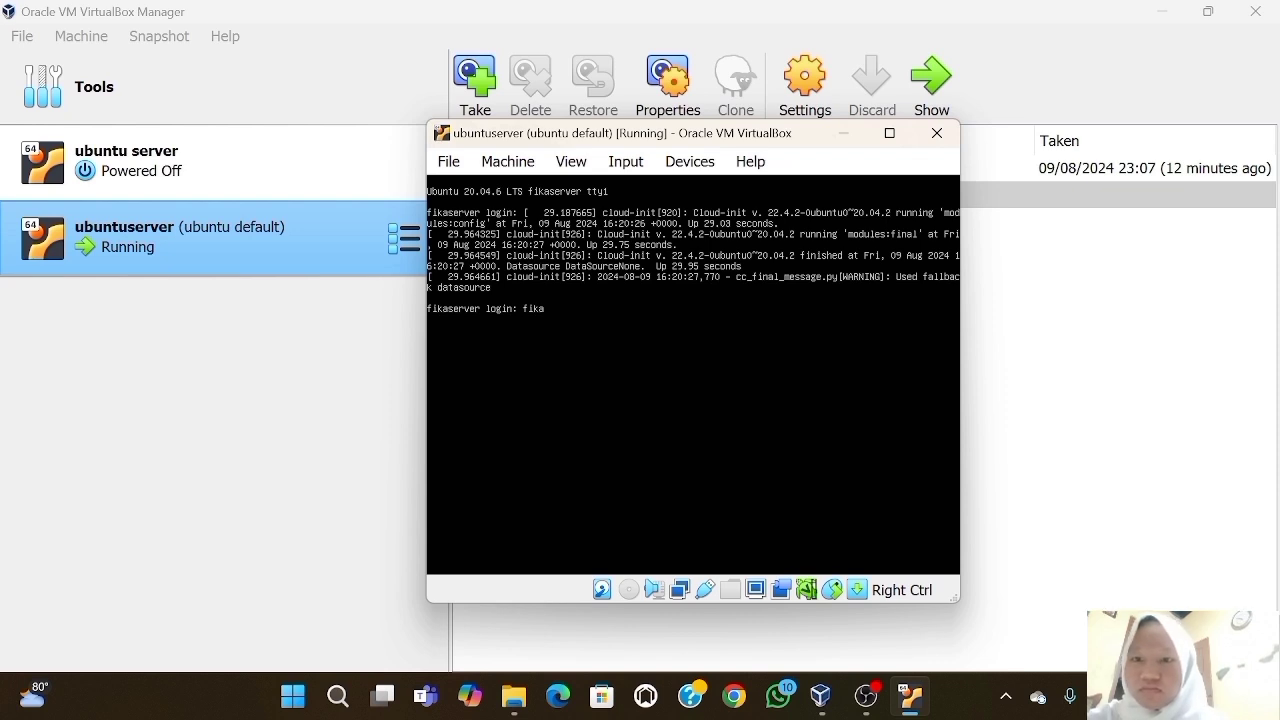
pyautogui.press('Return')
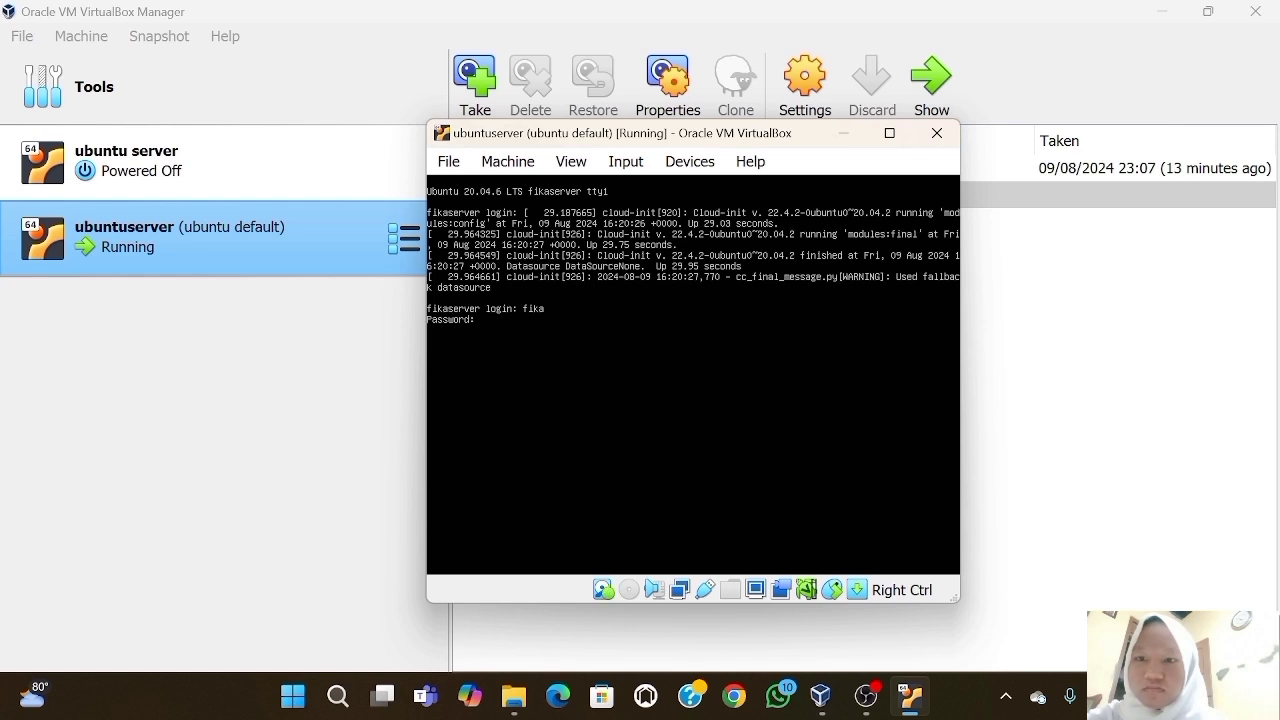
pyautogui.press('Return')
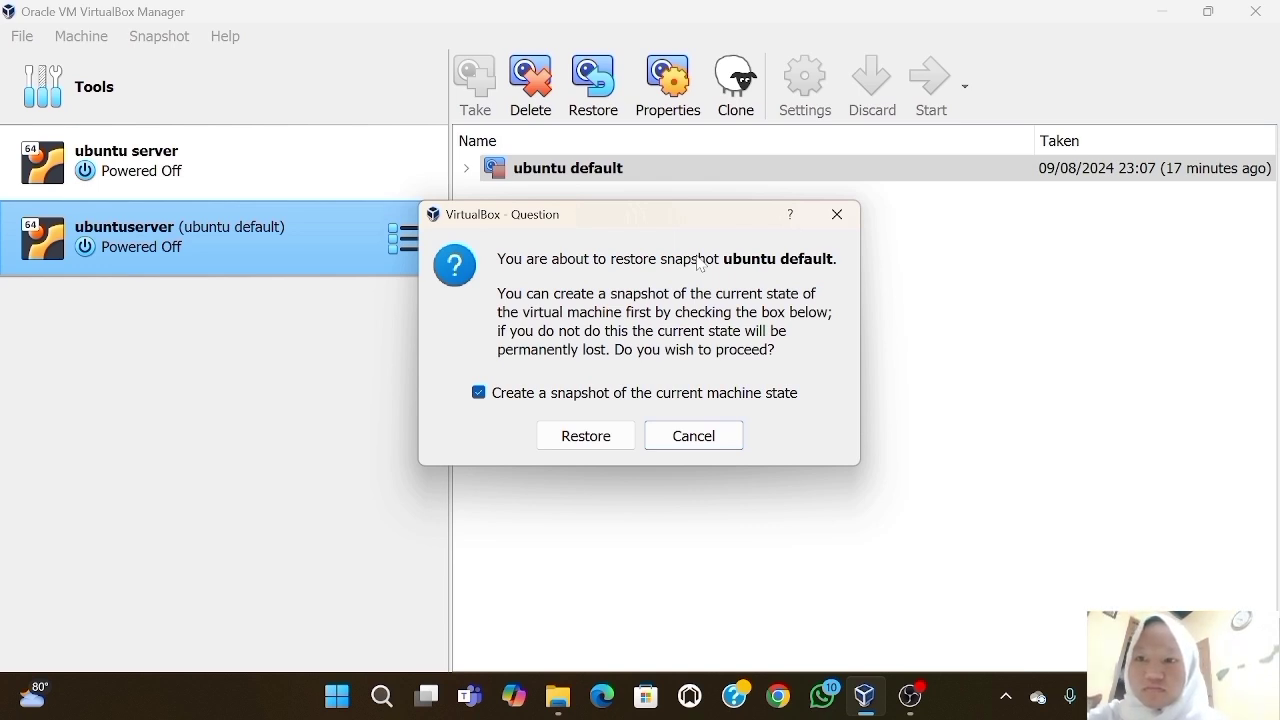
# Restore the ubuntu default snapshot without creating a snapshot of the current machine state
pyautogui.click(480, 395)
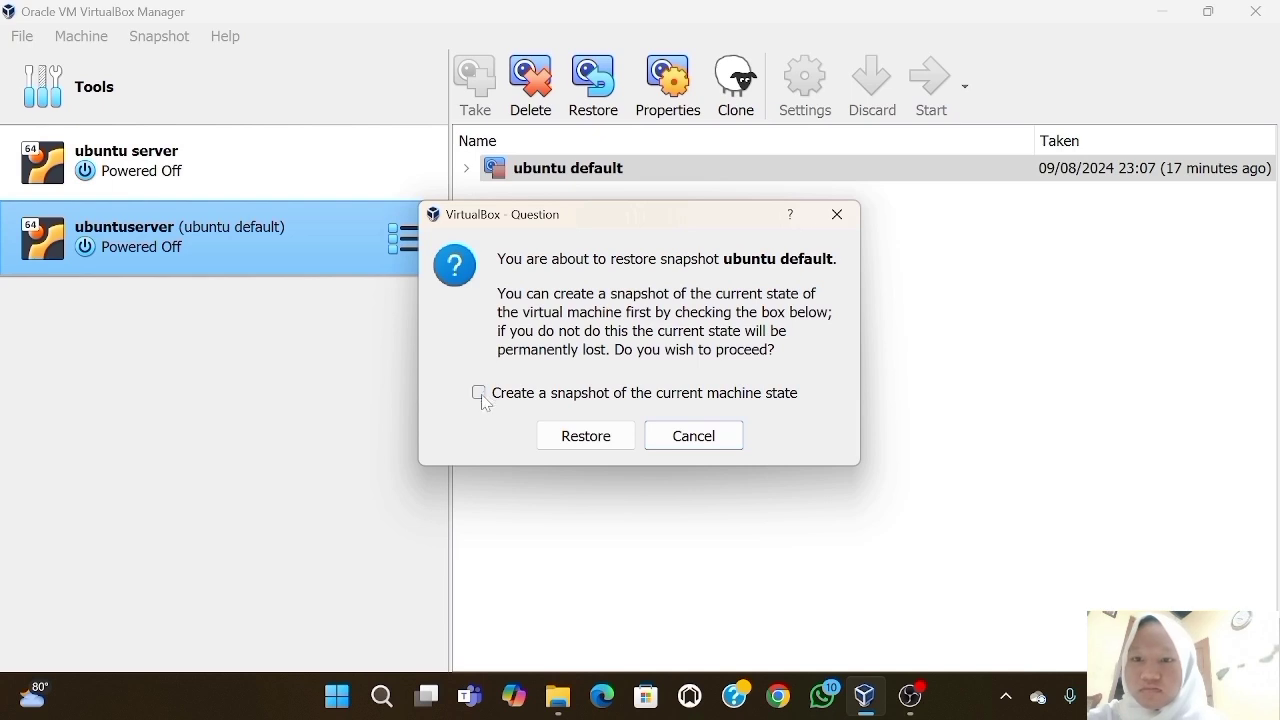
pyautogui.click(573, 444)
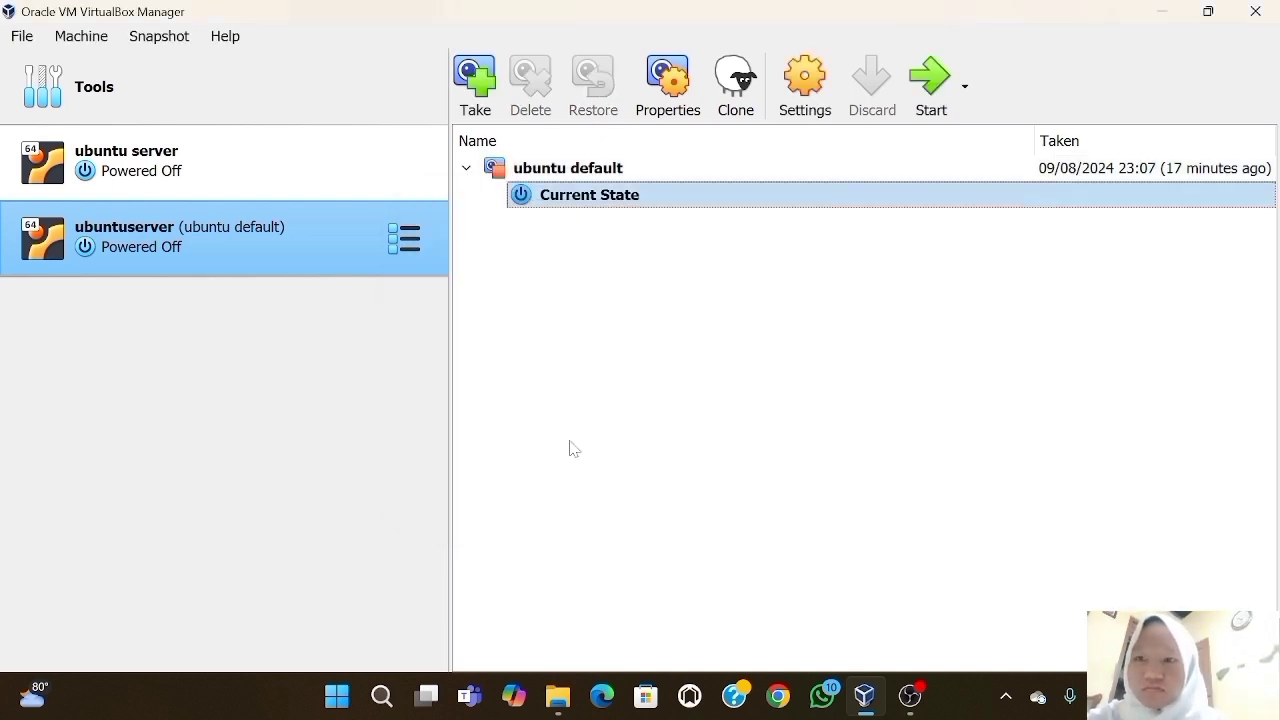
# Start the restored ubuntuserver VM so it boots to the fikaserver login prompt
pyautogui.click(926, 113)
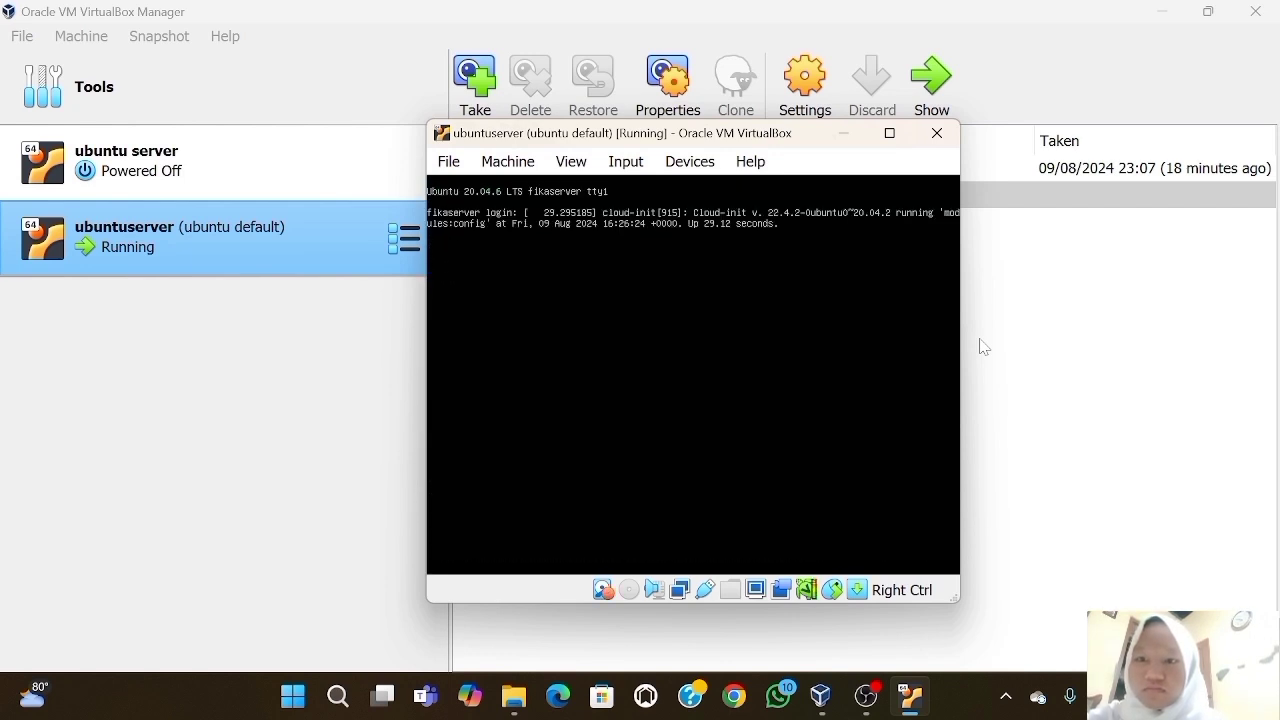
# Log in at the ubuntuserver console with the username and password, then run ls
pyautogui.press('Return')
pyautogui.write('fikaserver login: fika')
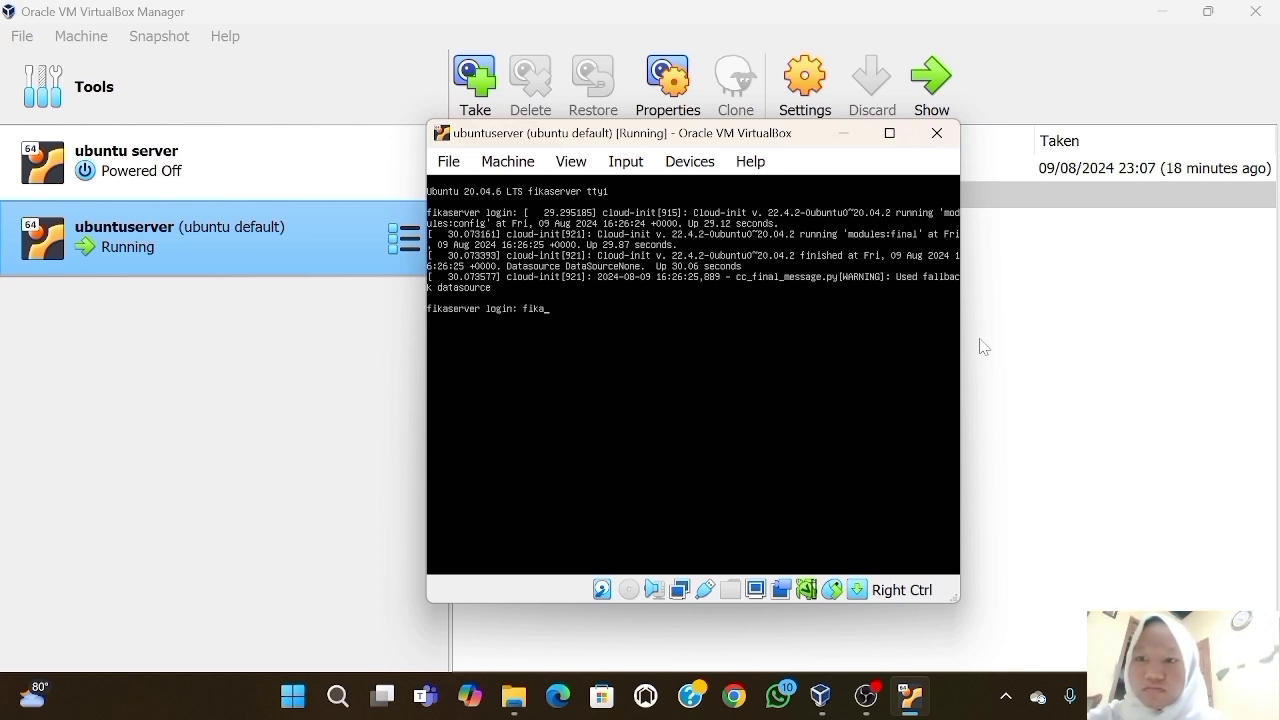
pyautogui.press('Return')
pyautogui.press('Return')
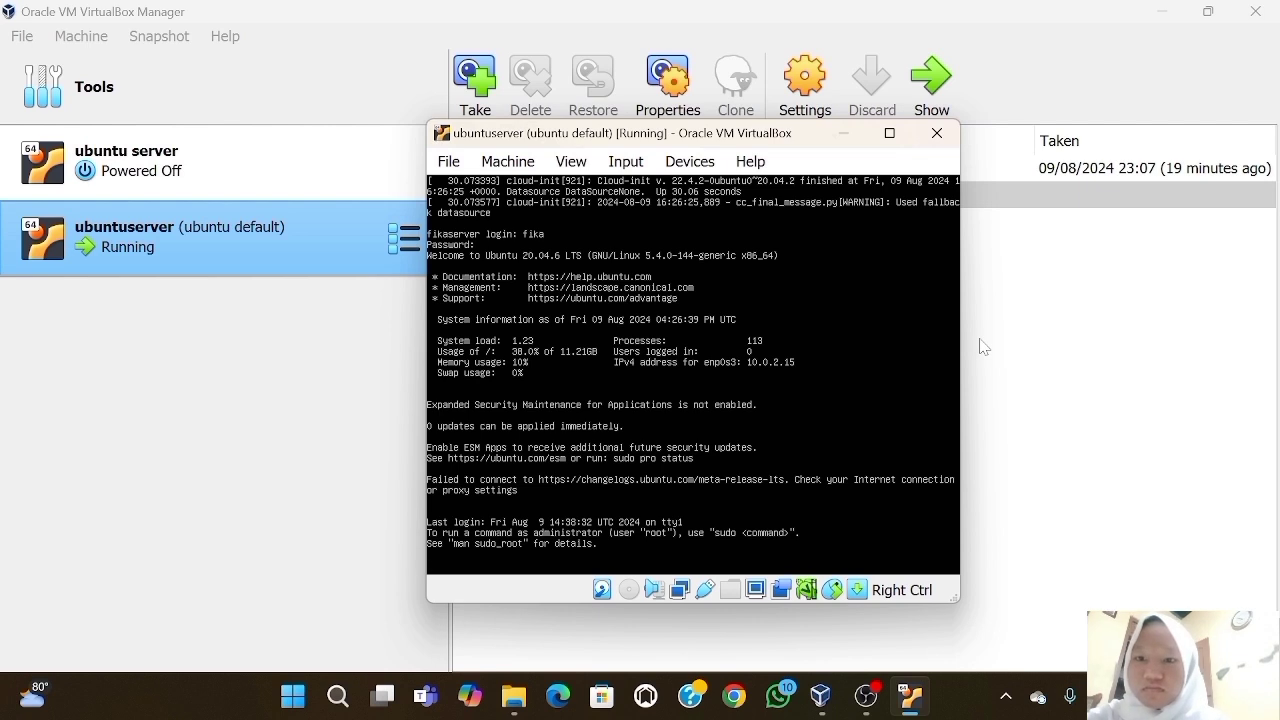
pyautogui.press('Return')
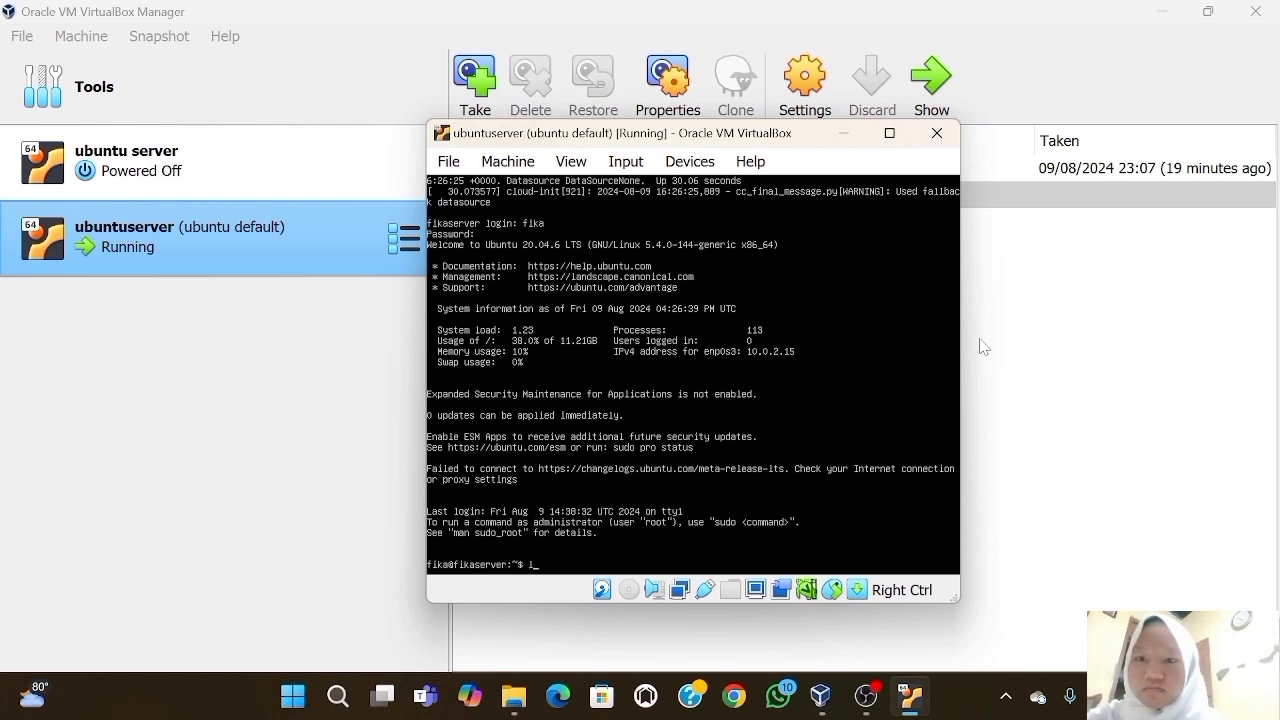
pyautogui.press('Return')
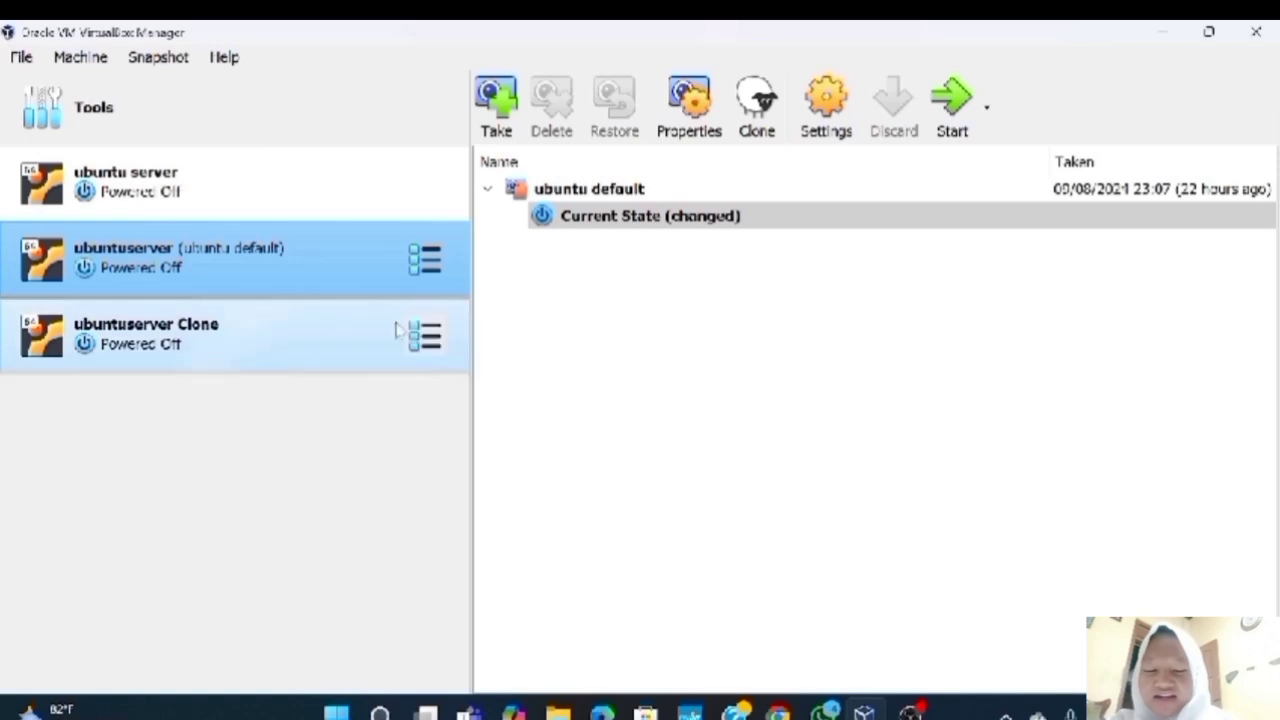
# Export ubuntuserver to ubuntuserver.ova in Open Virtualization Format 0.9 with the default file path
pyautogui.rightClick(360, 248)
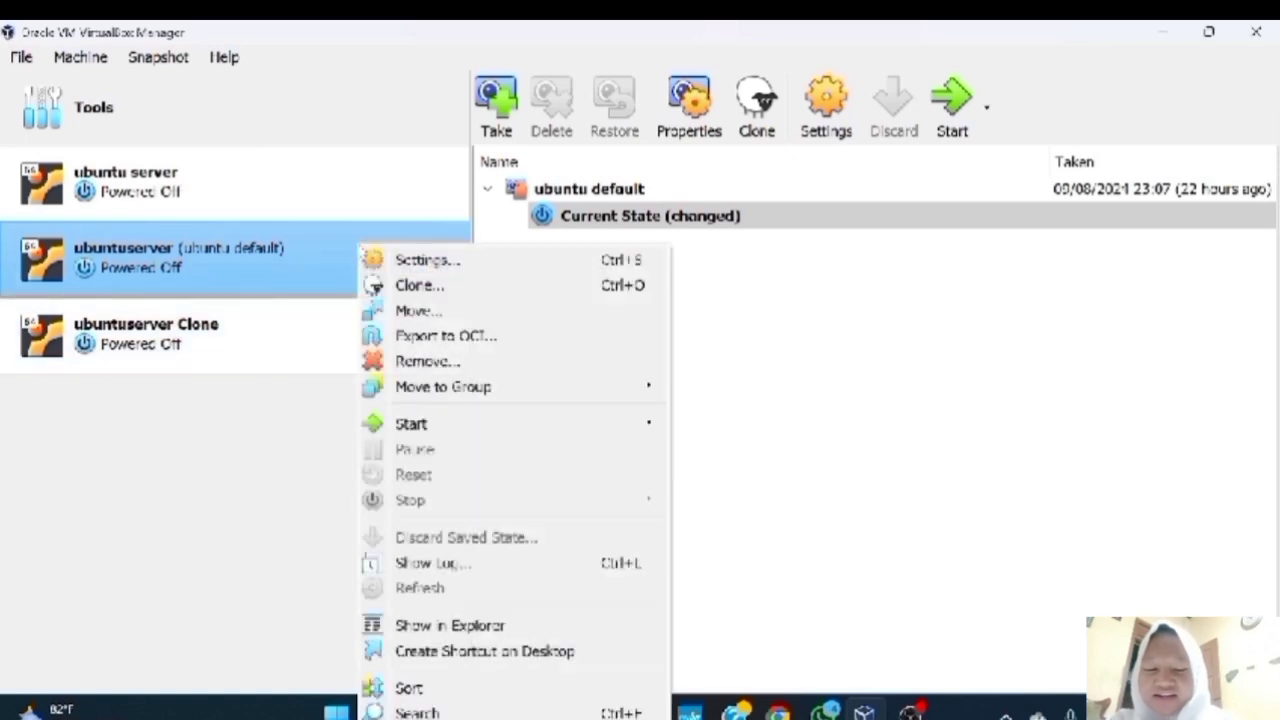
pyautogui.click(441, 337)
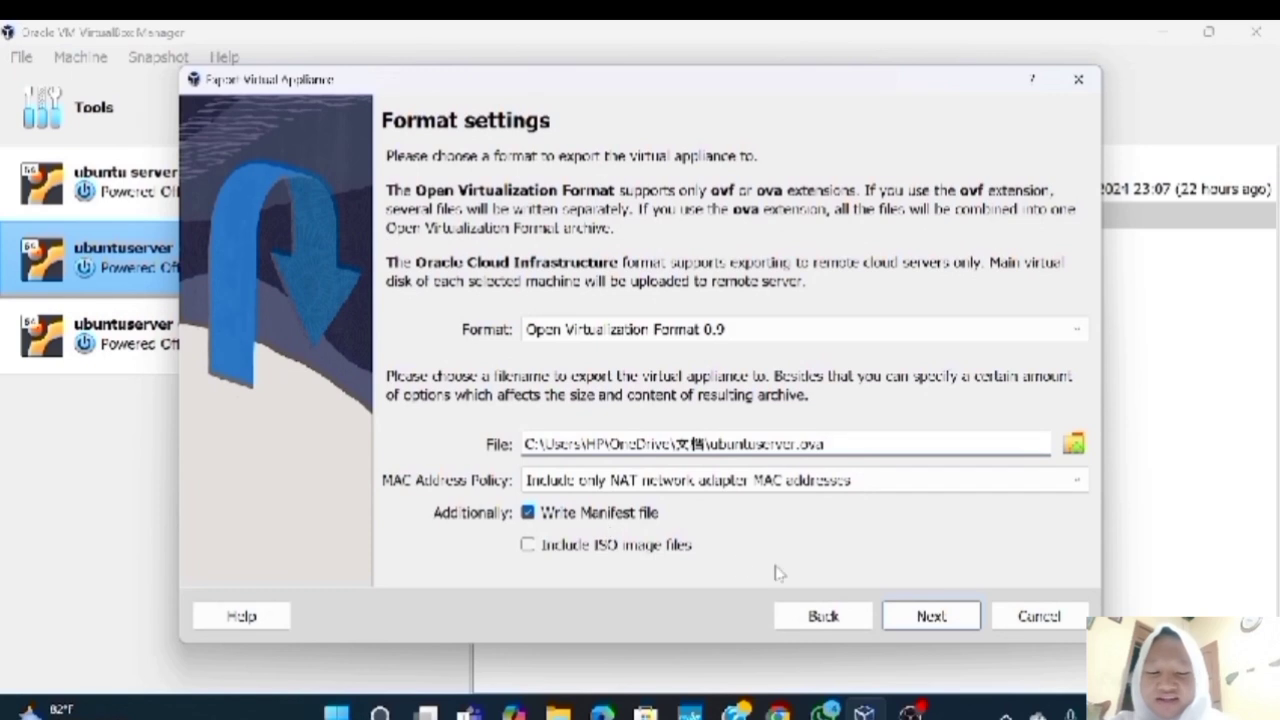
pyautogui.click(929, 612)
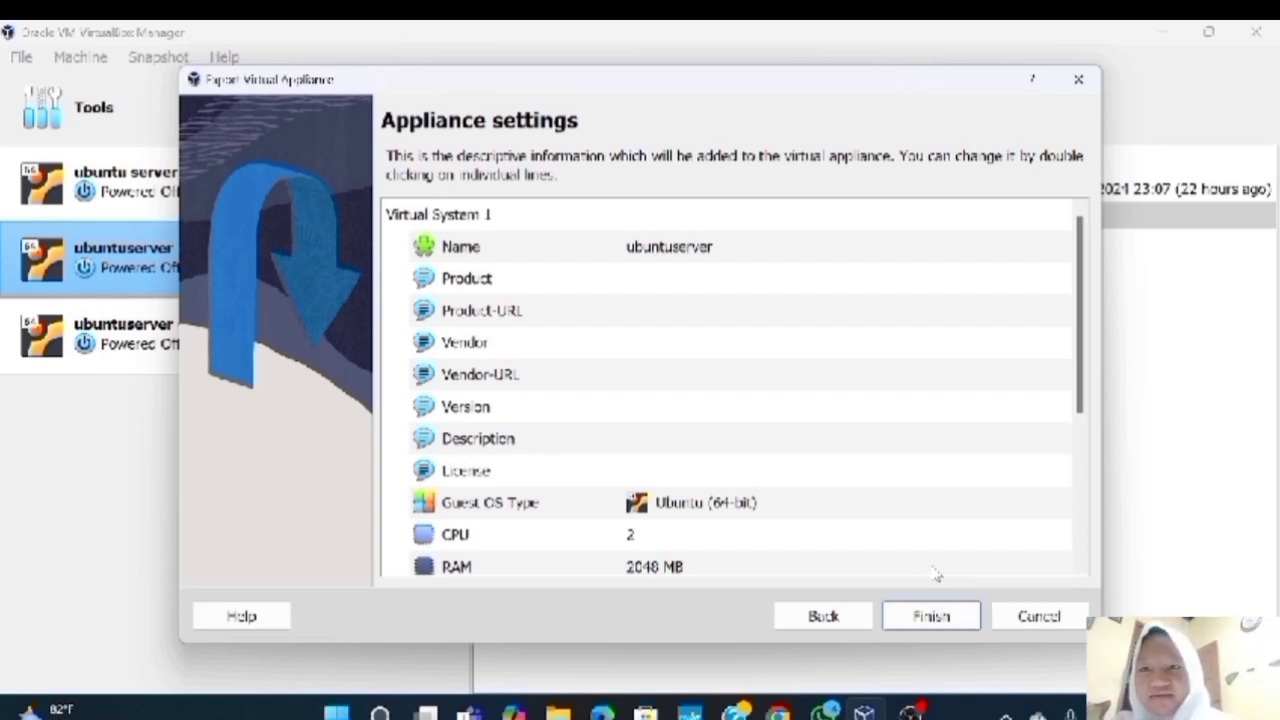
pyautogui.click(948, 618)
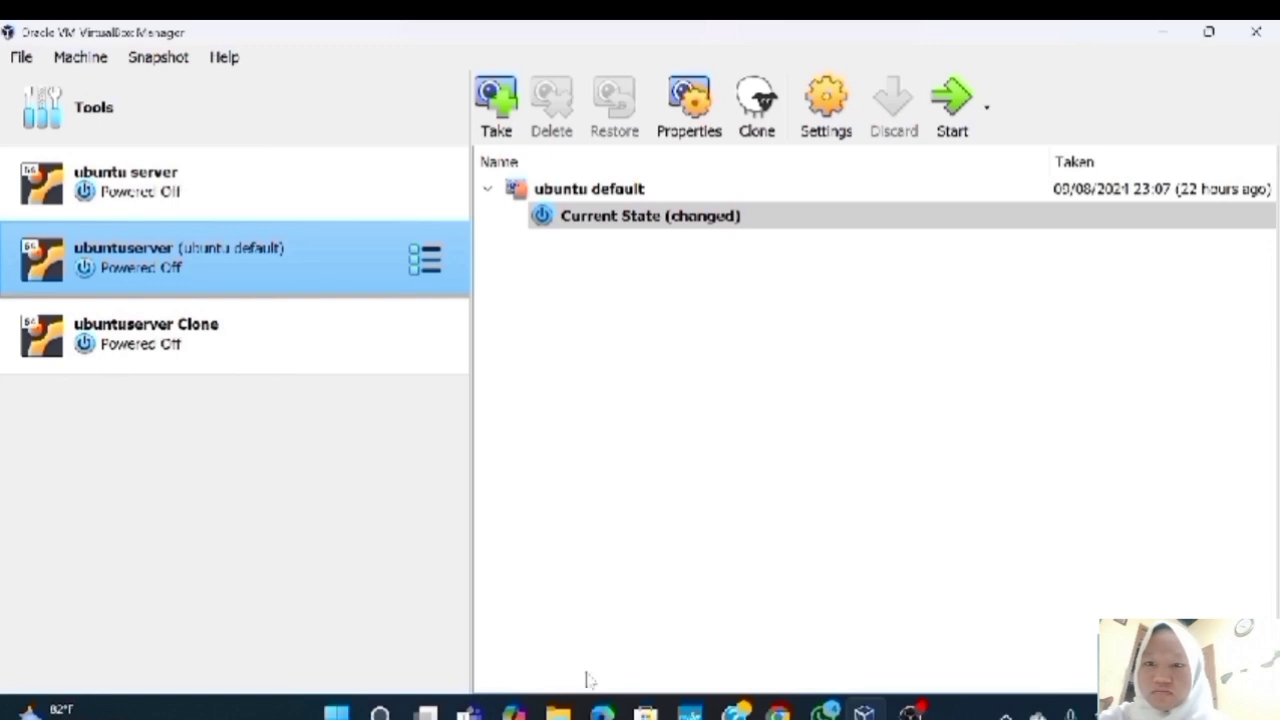
# Open the ubuntuserver appliance from the Documents folder with VirtualBox Manager
pyautogui.click(563, 712)
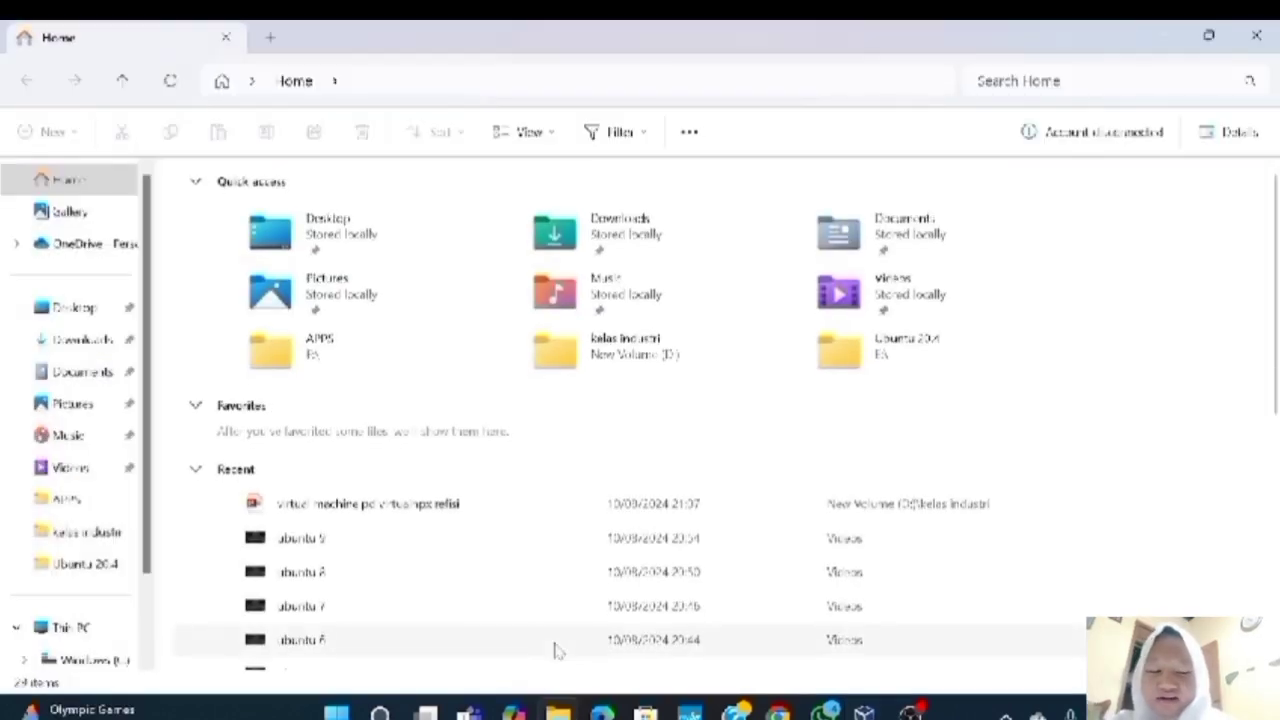
pyautogui.click(88, 372)
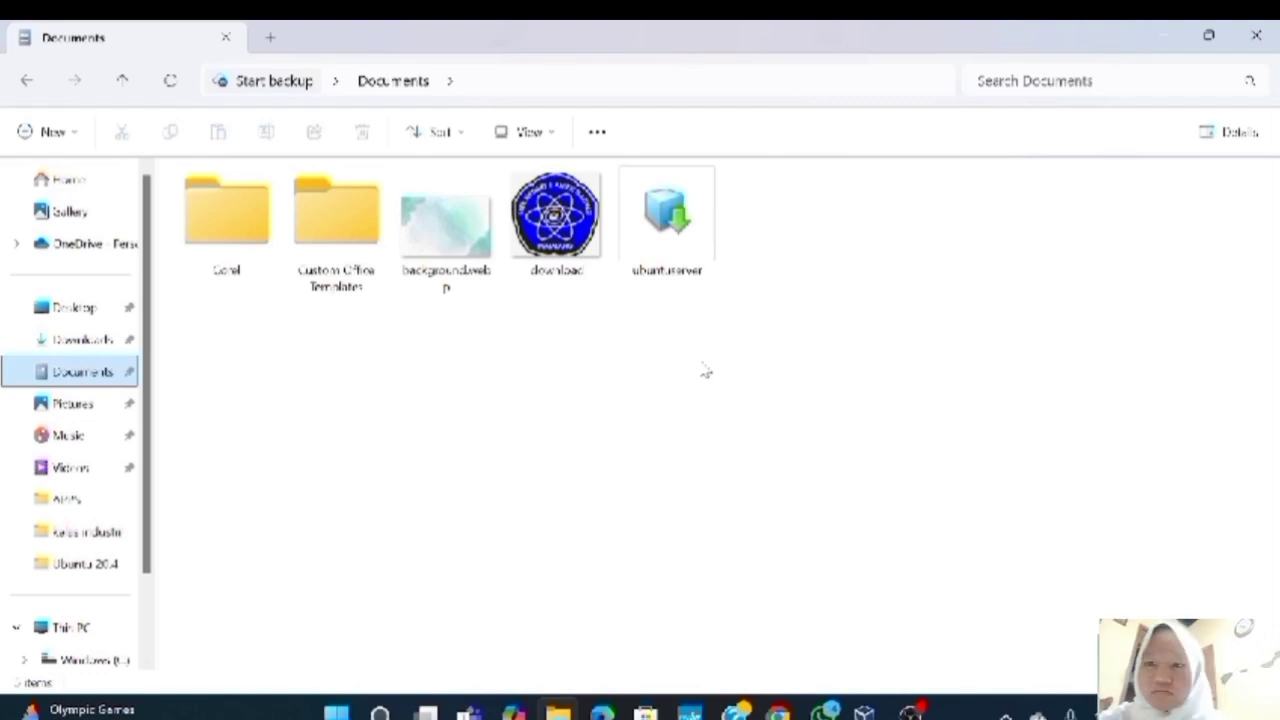
pyautogui.click(648, 268)
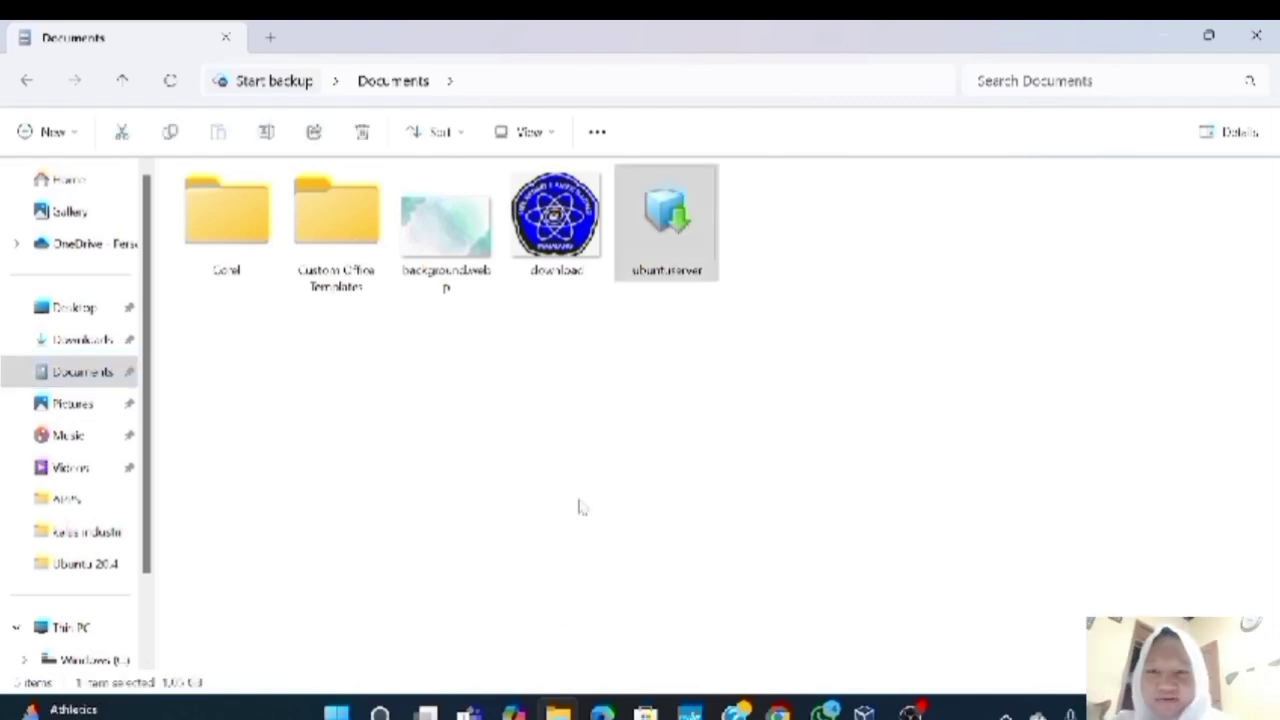
pyautogui.rightClick(648, 268)
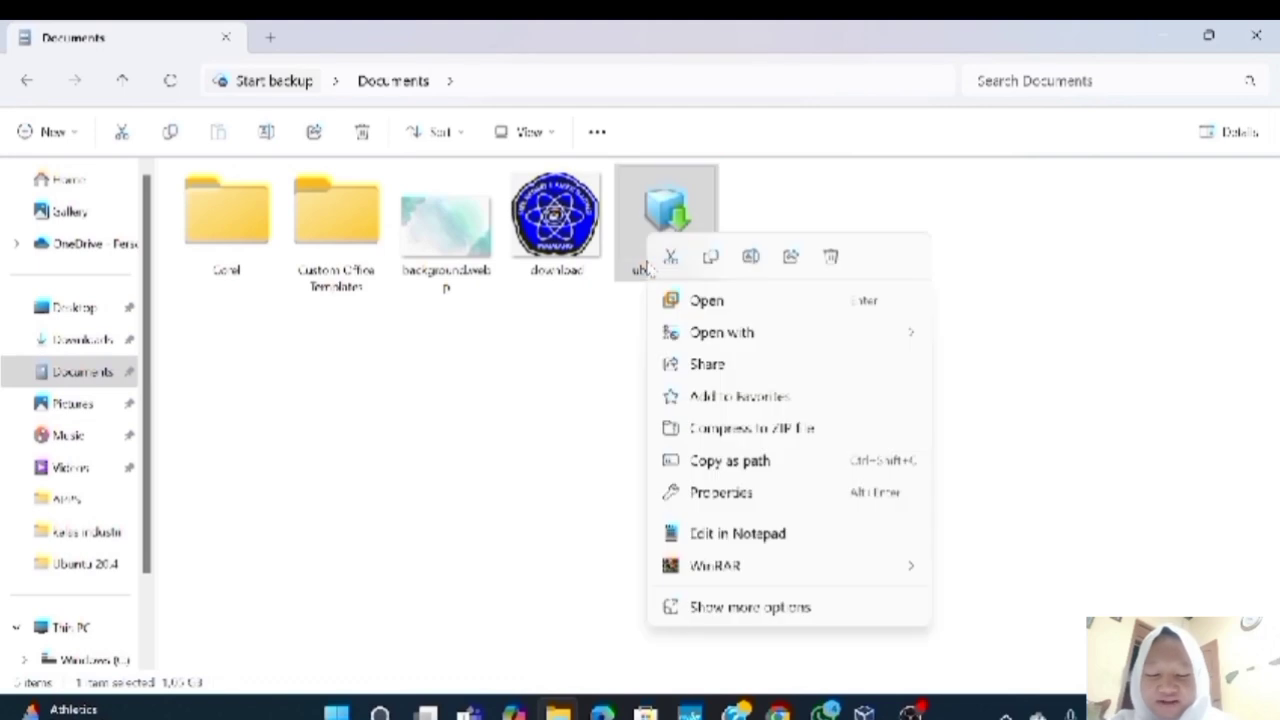
pyautogui.moveTo(830, 334)
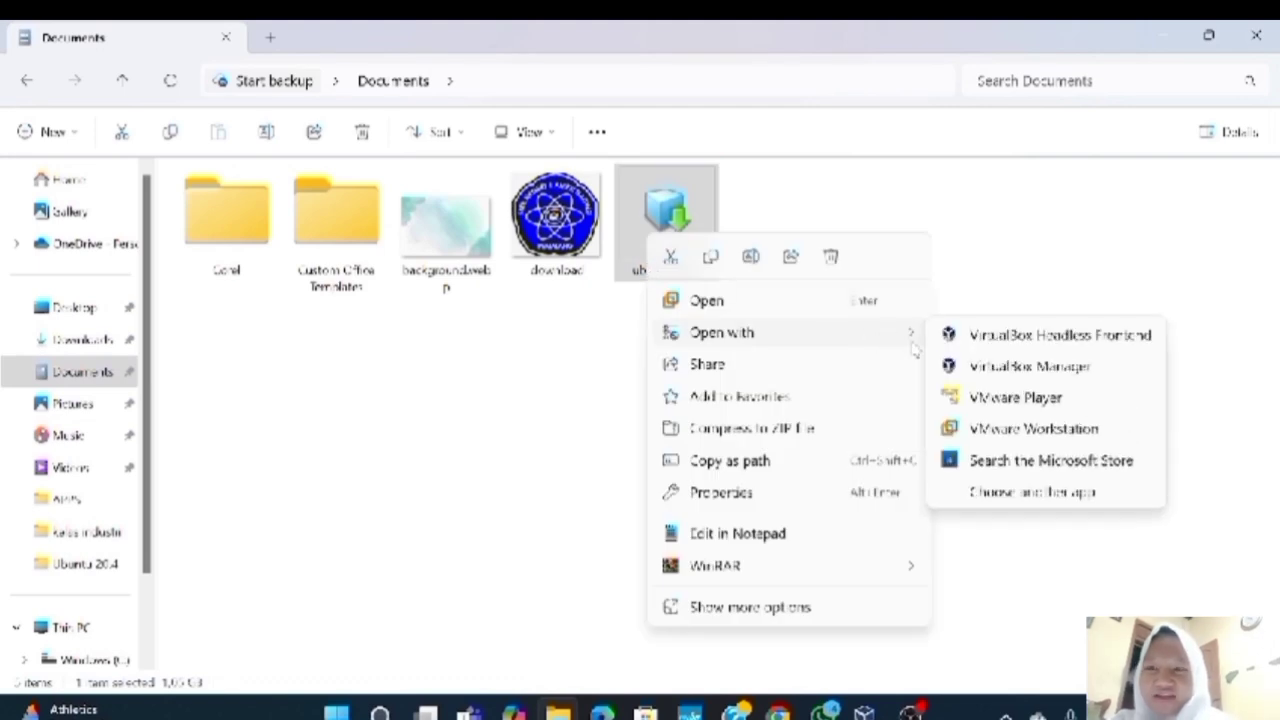
pyautogui.click(996, 368)
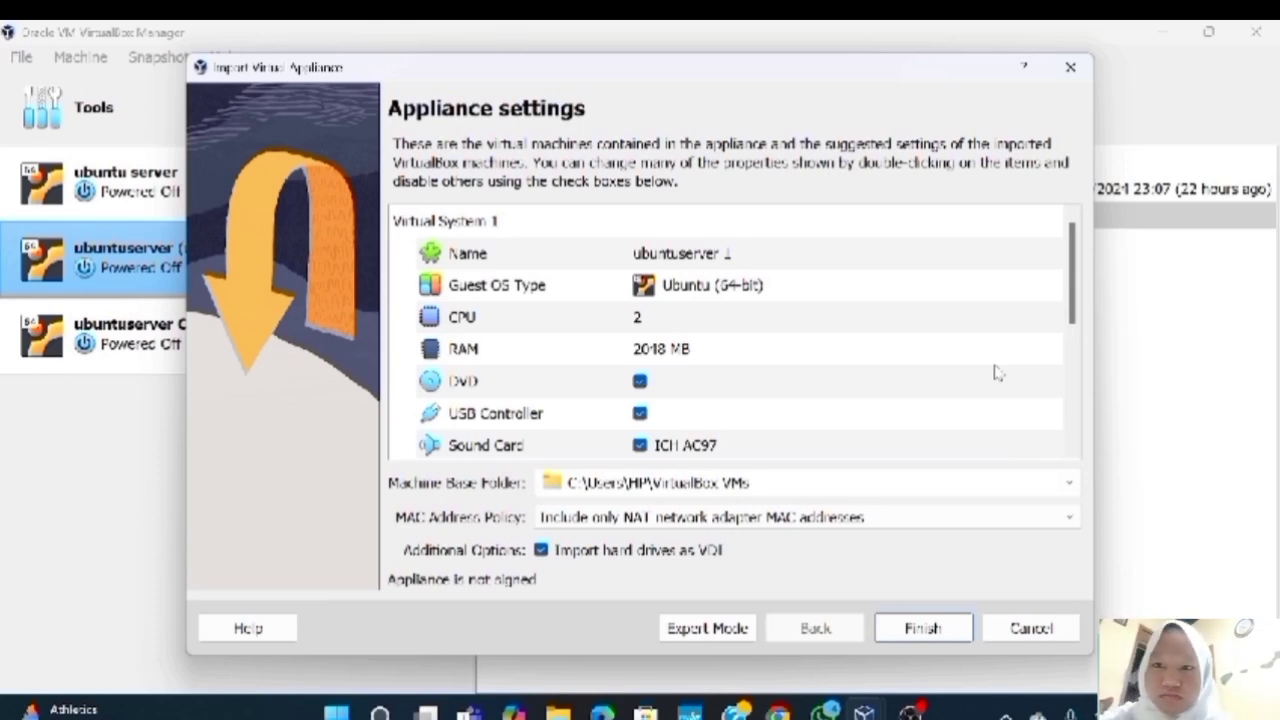
# Rename the appliance from 'ubuntuserver 1' to 'ubuntu 3' and finish the import
pyautogui.click(768, 254)
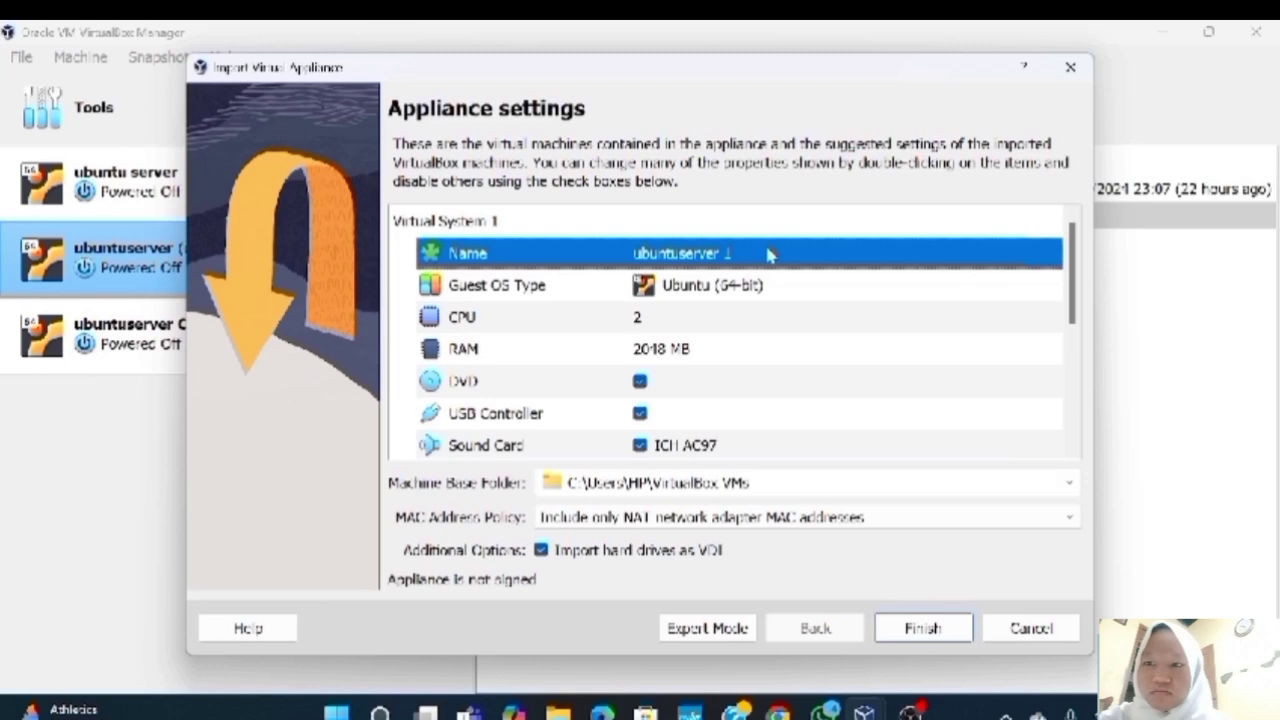
pyautogui.rightClick(768, 254)
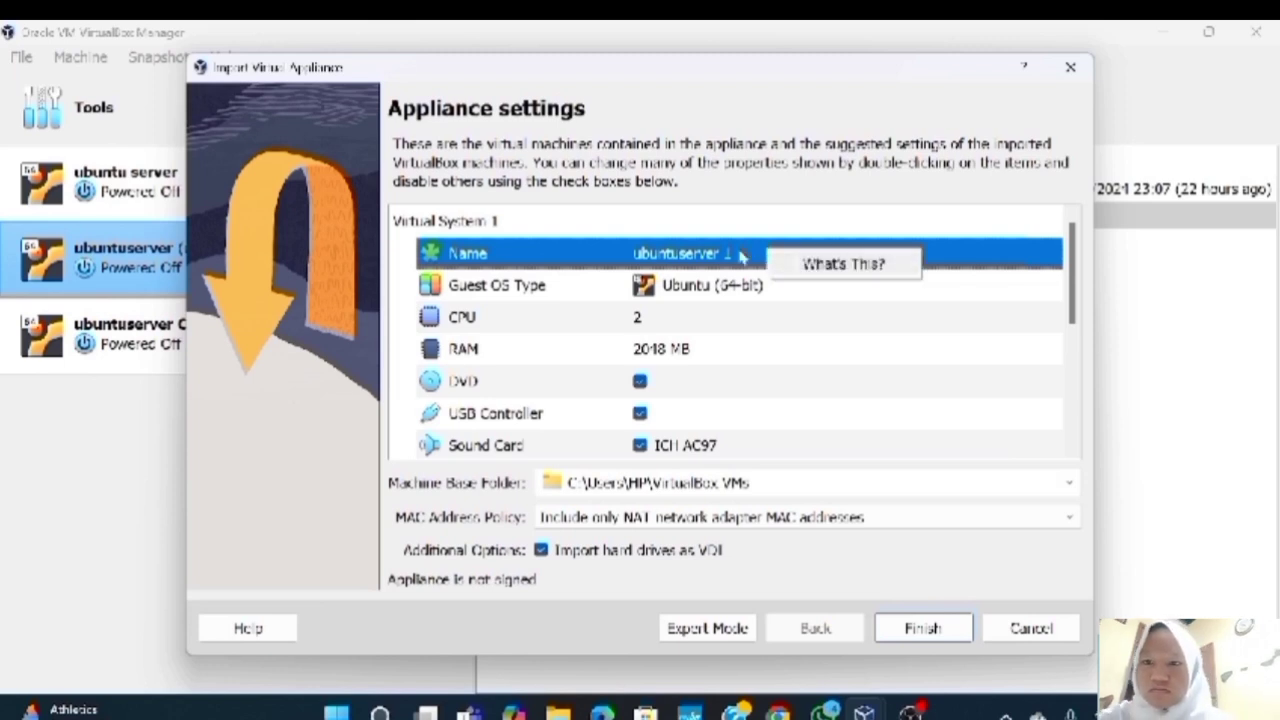
pyautogui.doubleClick(743, 257)
pyautogui.press('BackSpace')
pyautogui.write('ubuntu ')
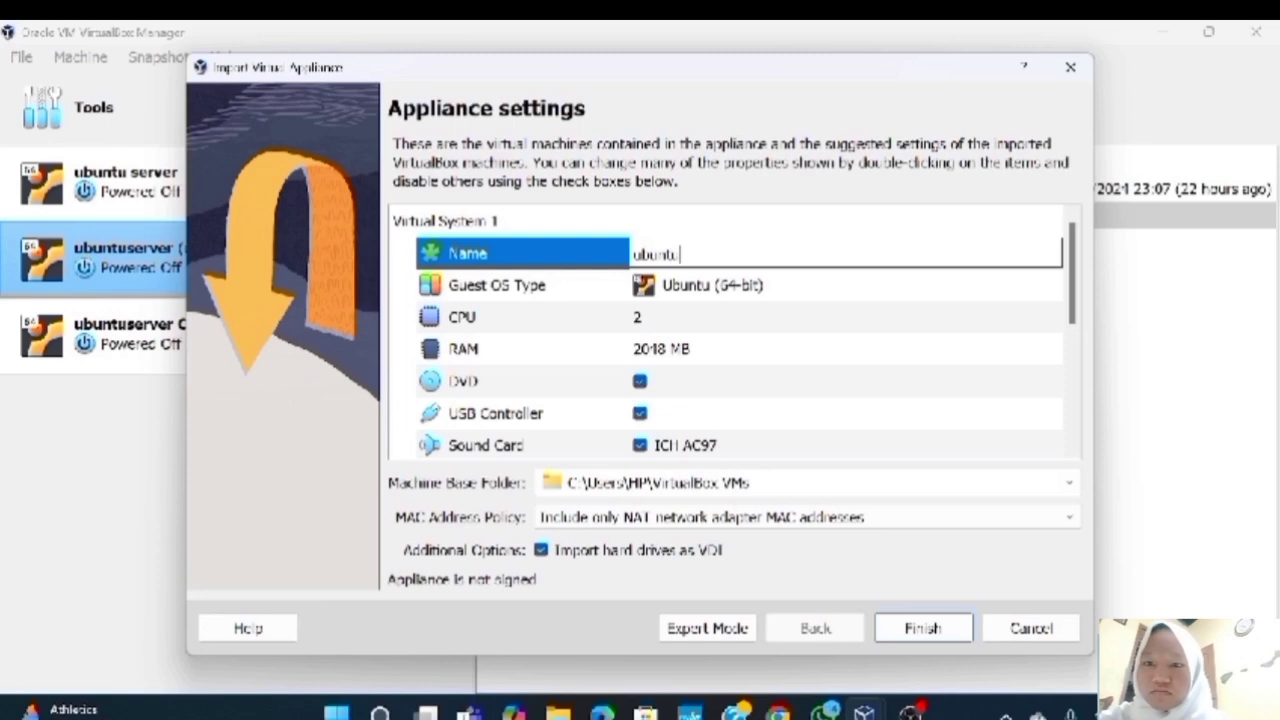
pyautogui.write('3')
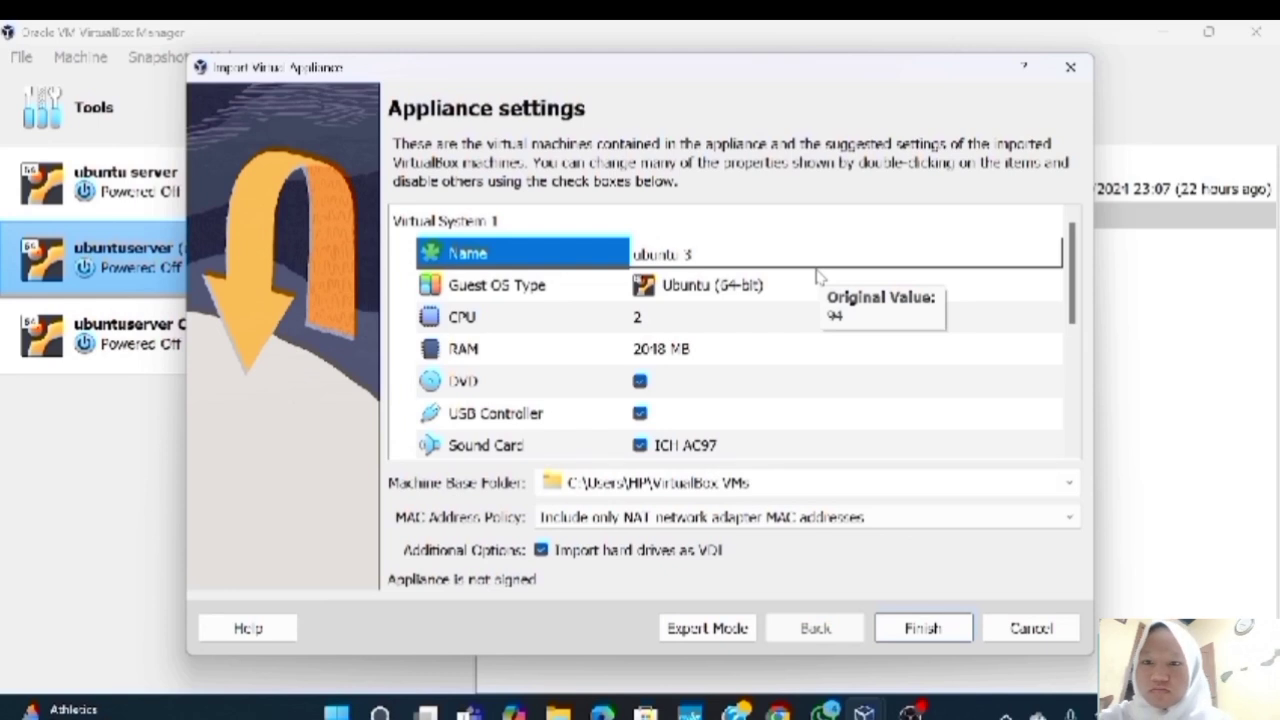
pyautogui.scroll(-2, 817, 276)
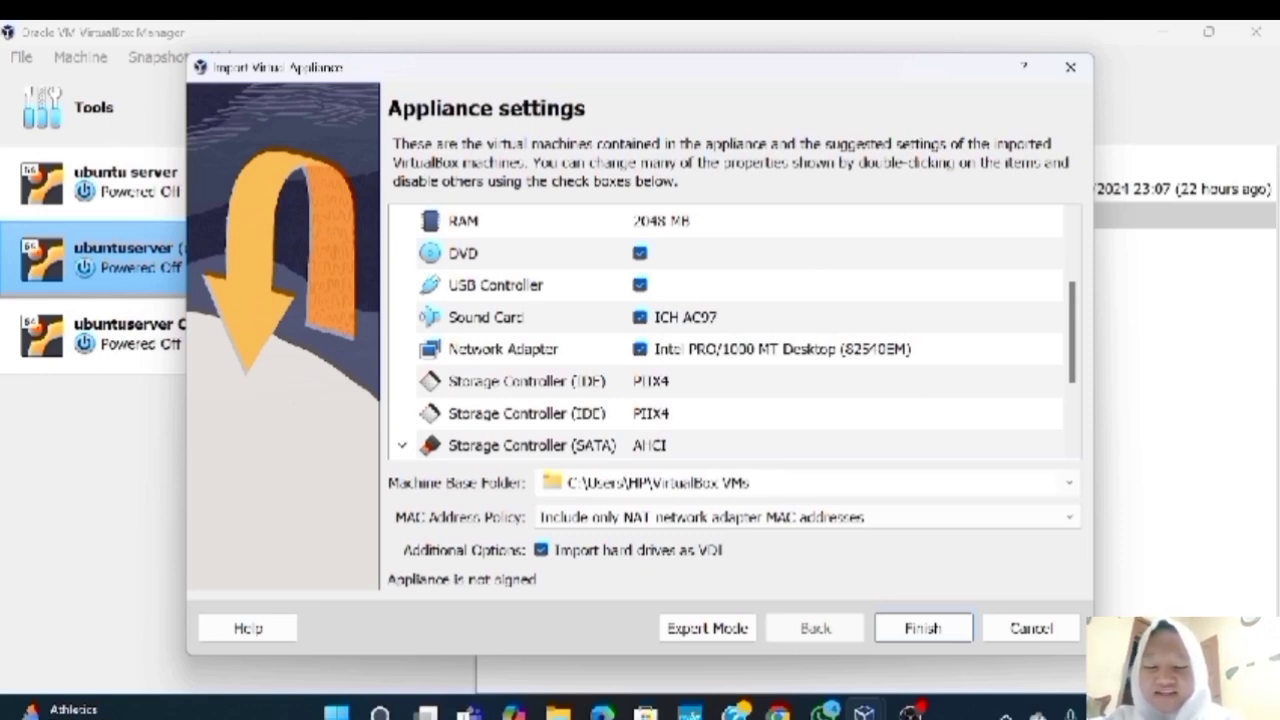
pyautogui.click(922, 628)
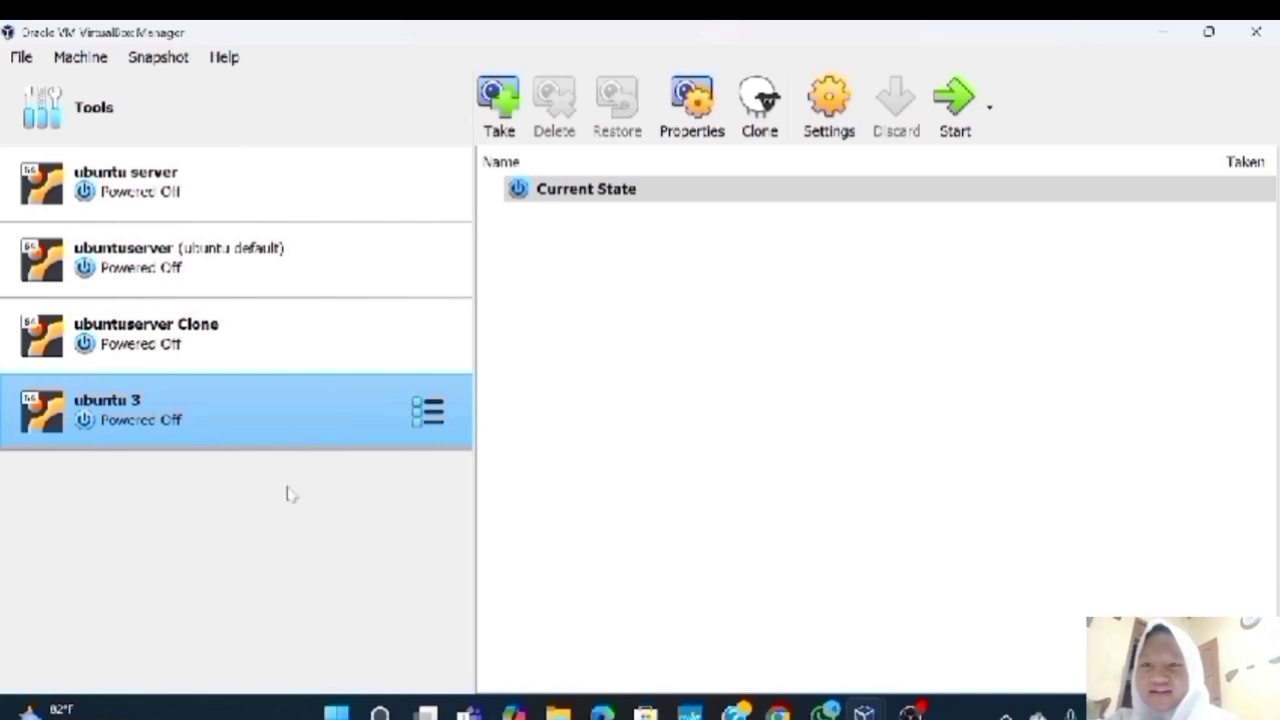
# Start the ubuntu 3 VM, dismiss the notices and switch its window to Scaled Mode
pyautogui.click(958, 127)
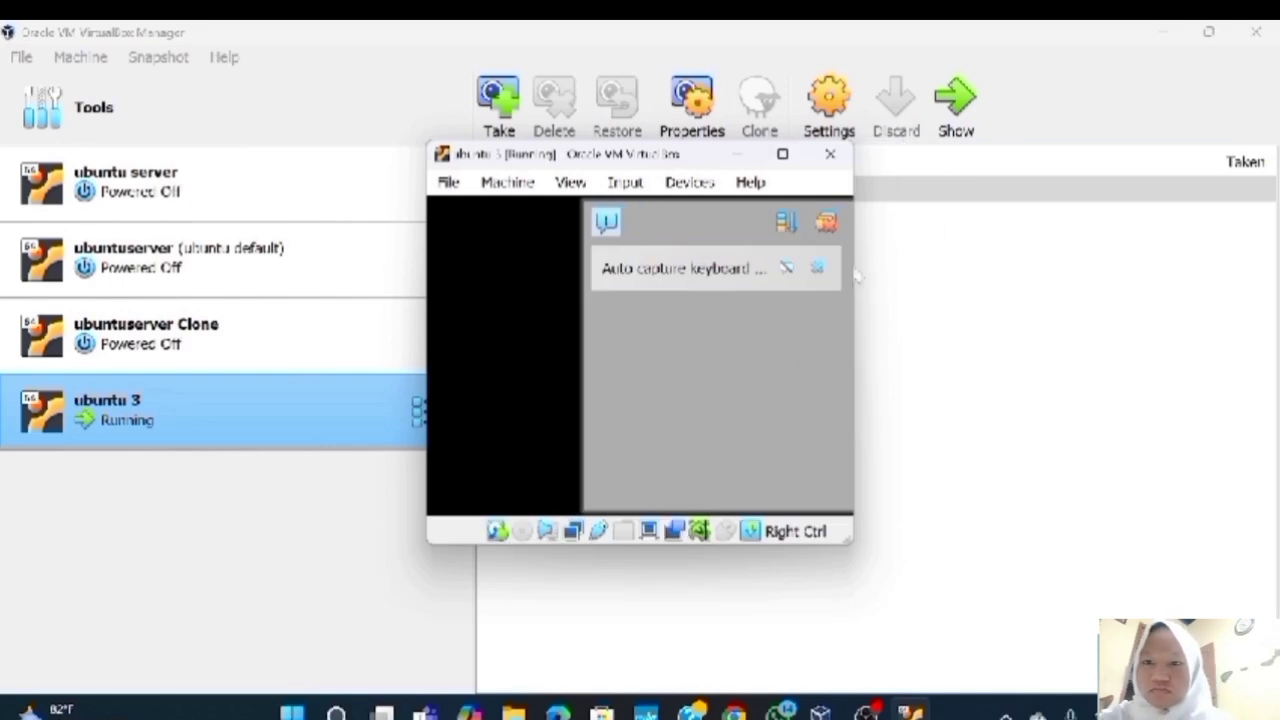
pyautogui.click(818, 268)
pyautogui.click(578, 184)
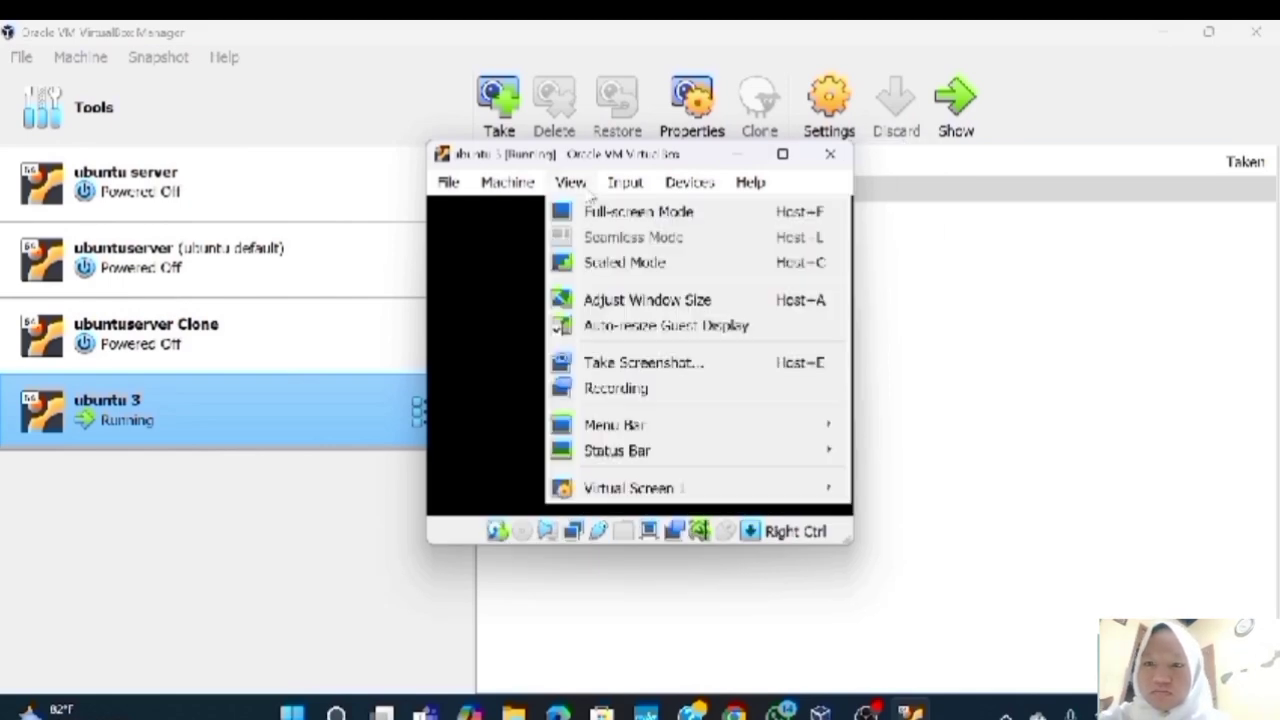
pyautogui.click(625, 262)
pyautogui.click(585, 461)
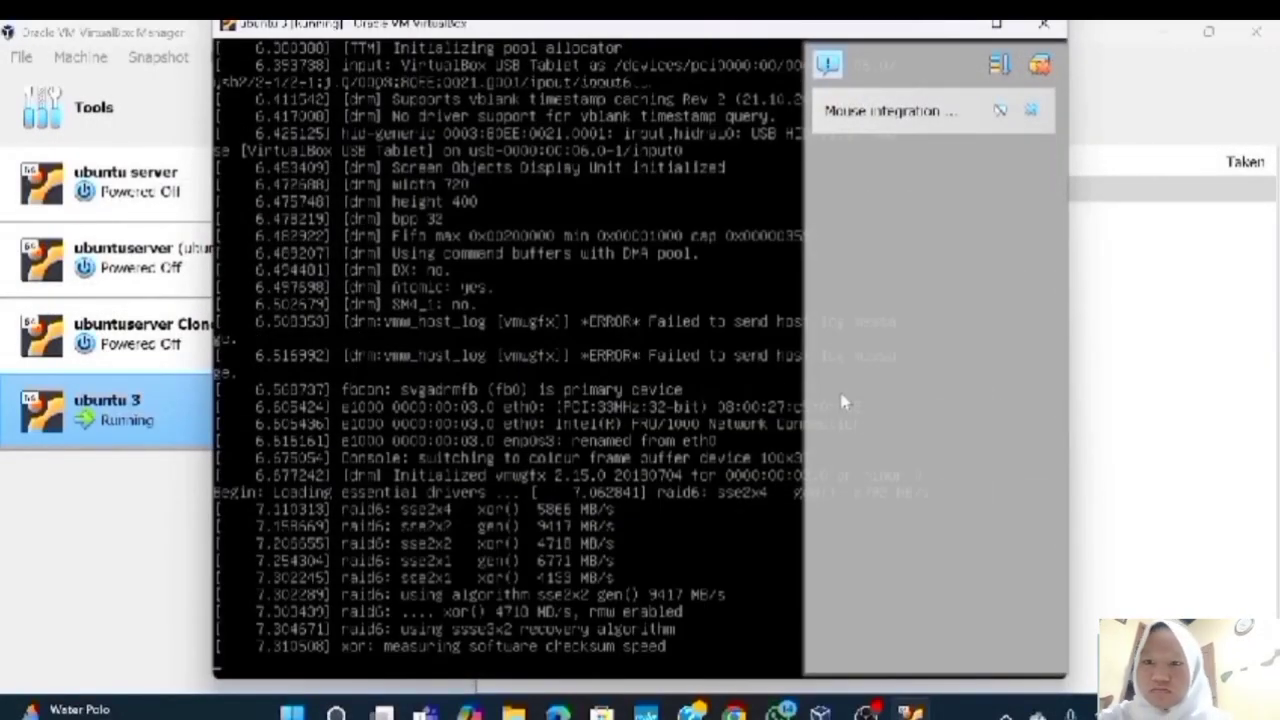
pyautogui.click(1031, 110)
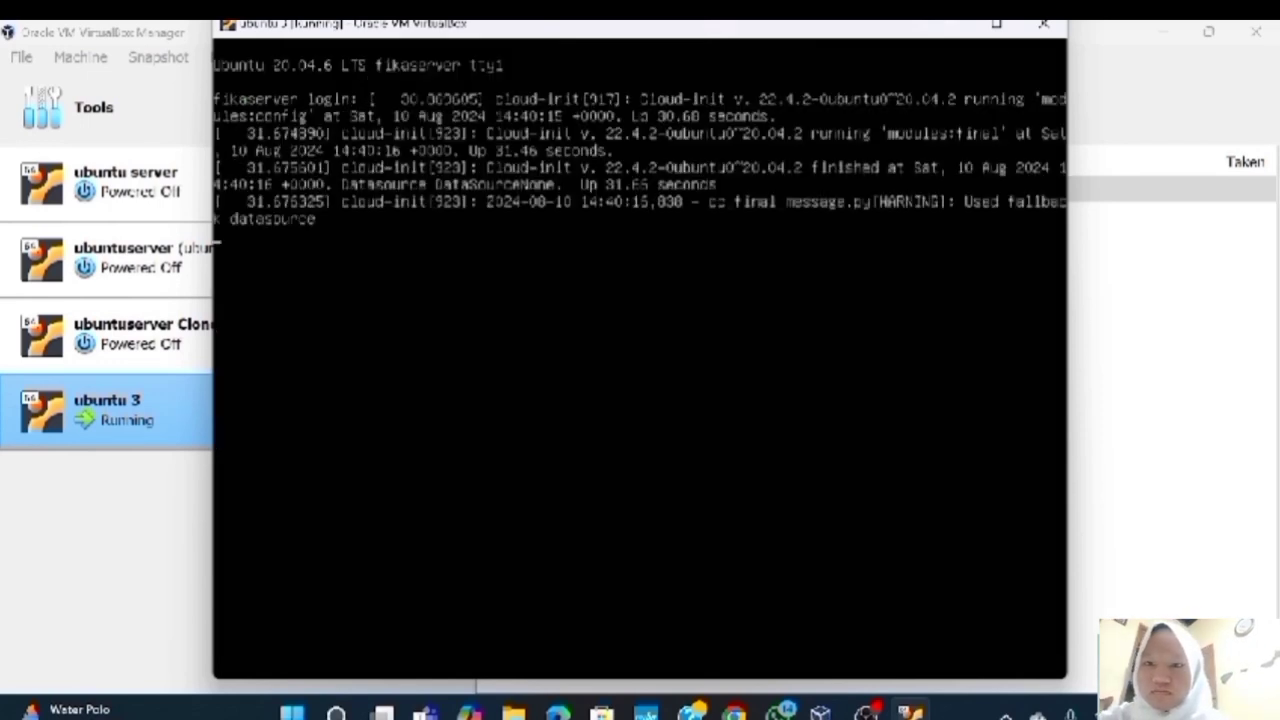
# Log in at the ubuntu 3 console with the username and password
pyautogui.press('Return')
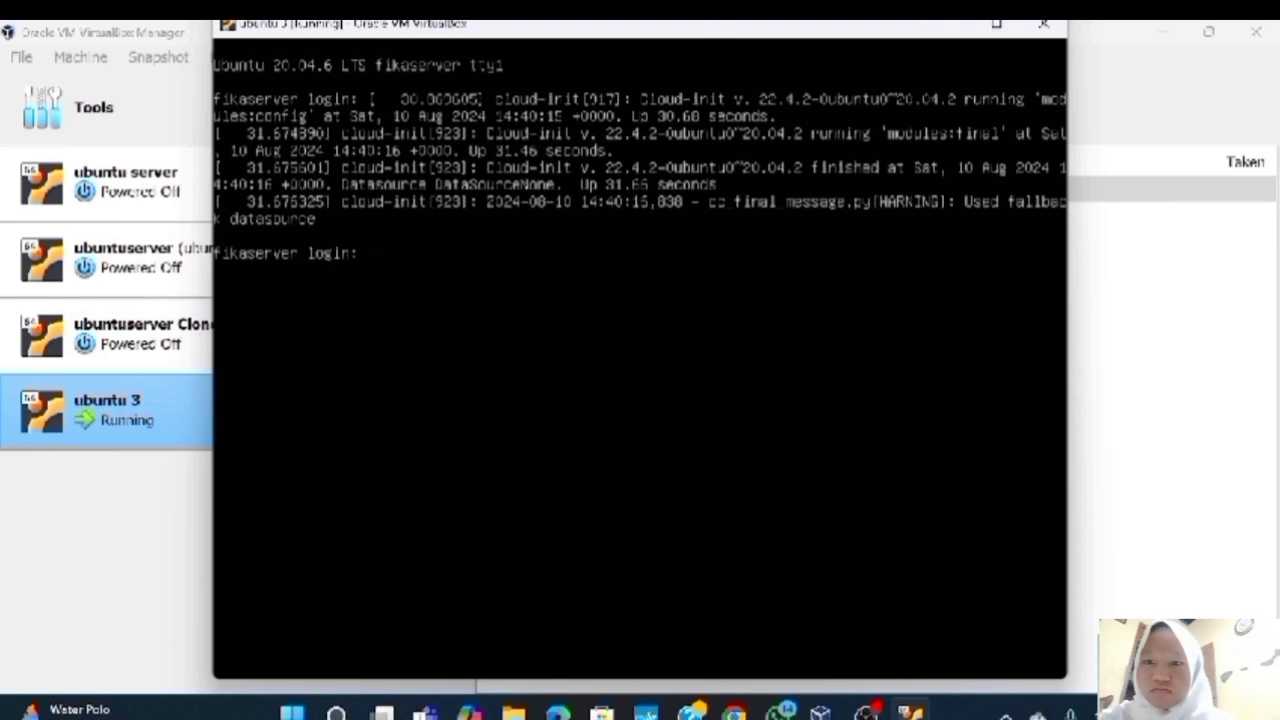
pyautogui.write('fika')
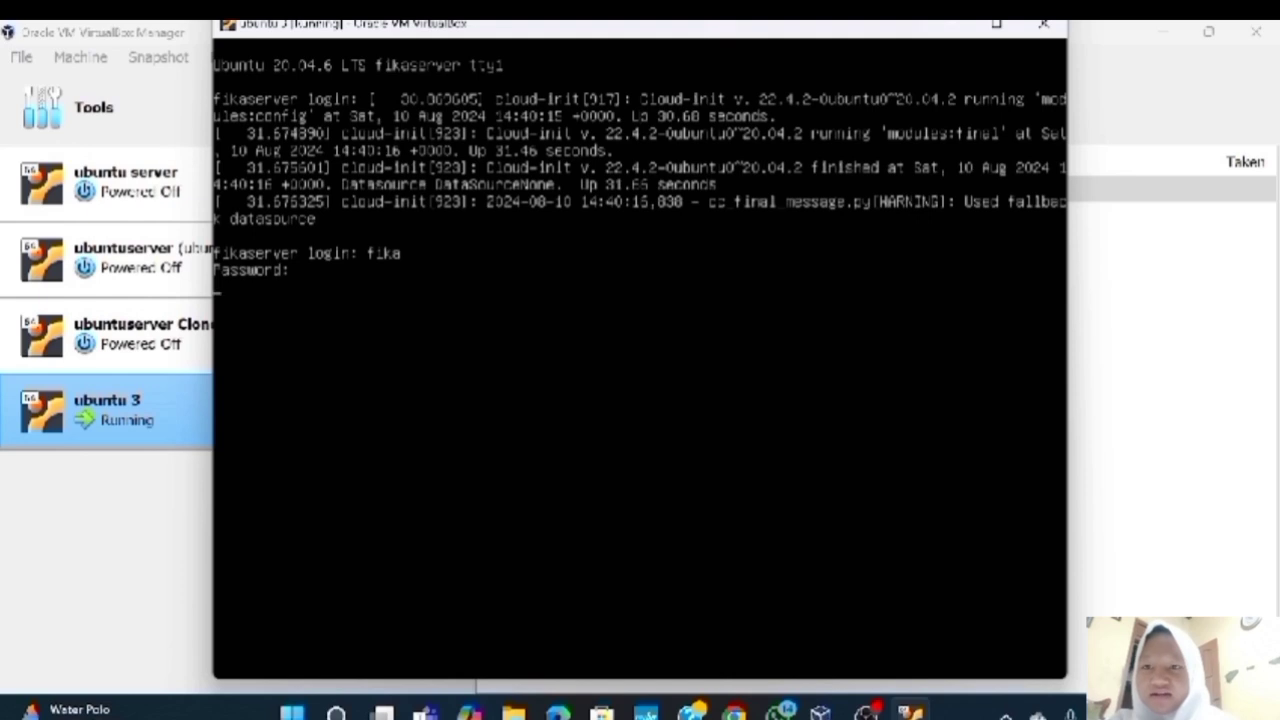
pyautogui.press('Return')
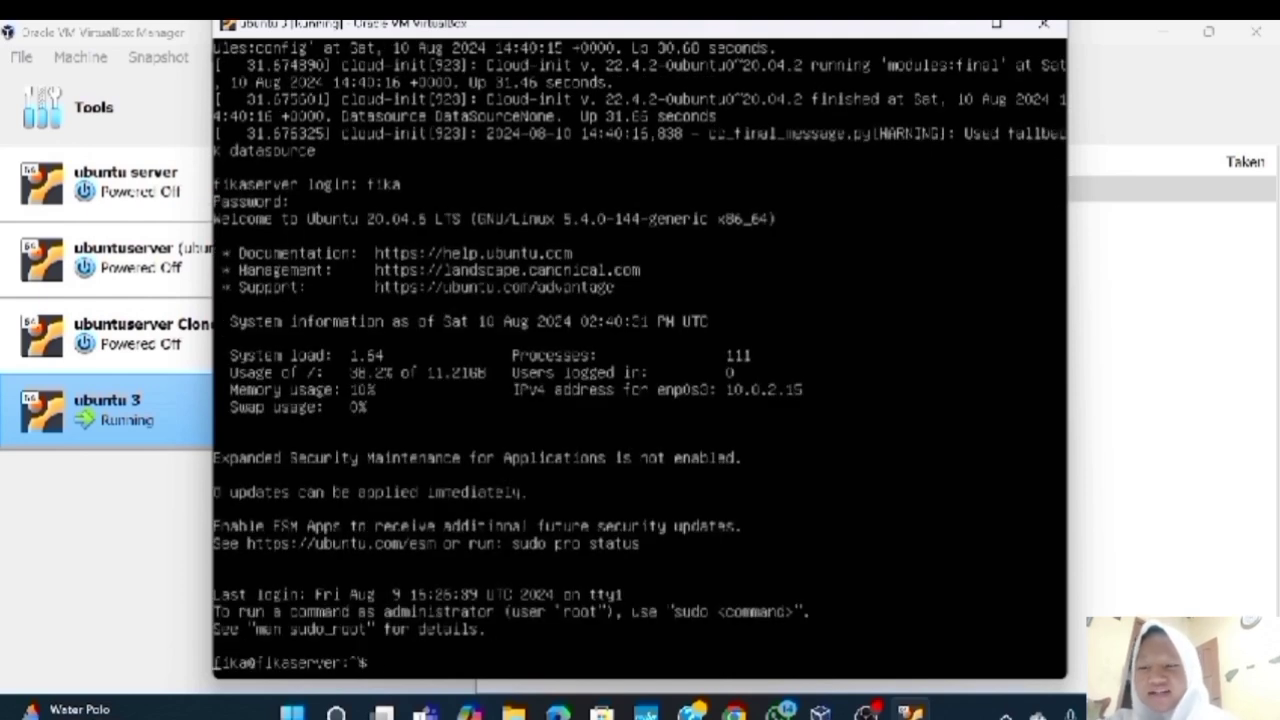